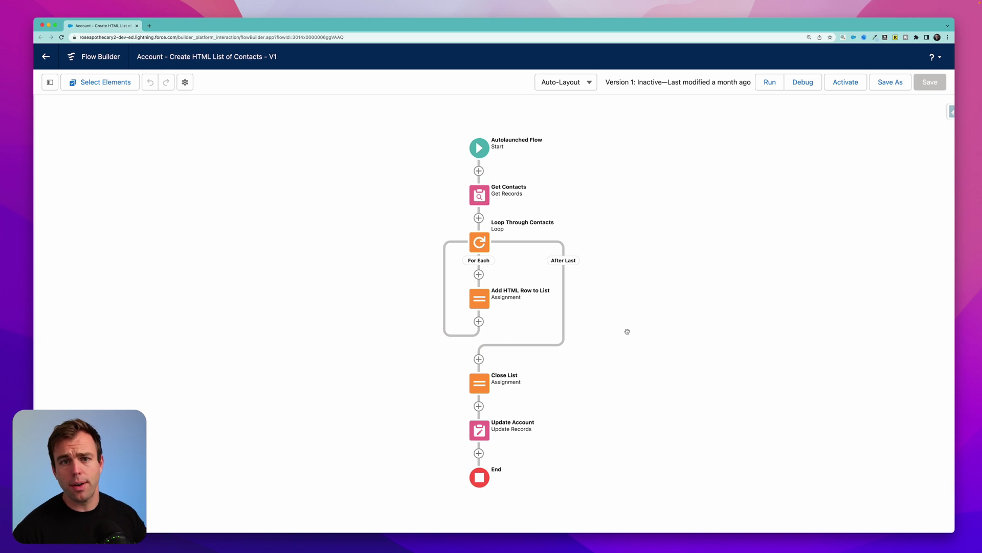
# Step: Show the Toolbox listing the ListRow template and the ContactList and recordId variables
pyautogui.moveTo(607, 300); pyautogui.dragTo(598, 298)
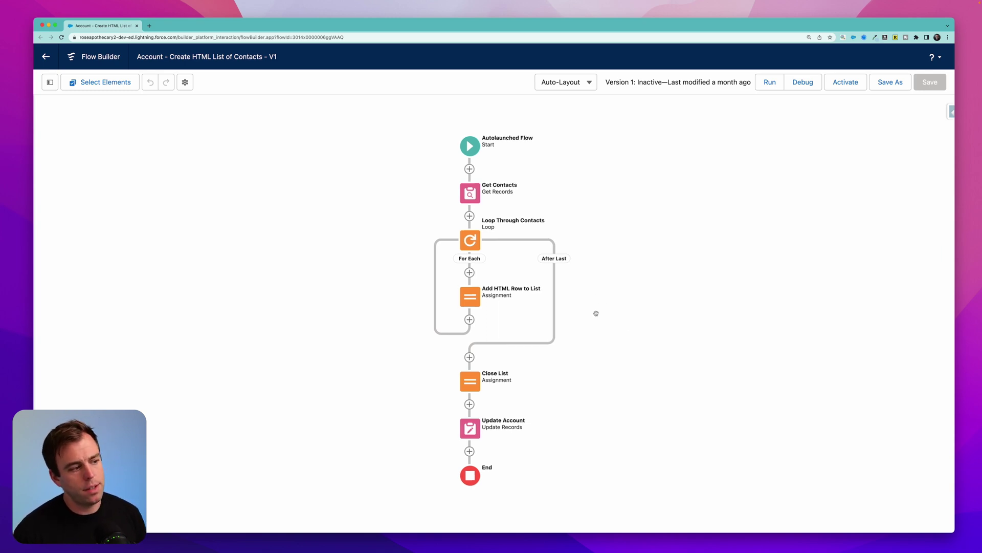
pyautogui.scroll(-1, 595, 310)
pyautogui.scroll(2, 668, 341)
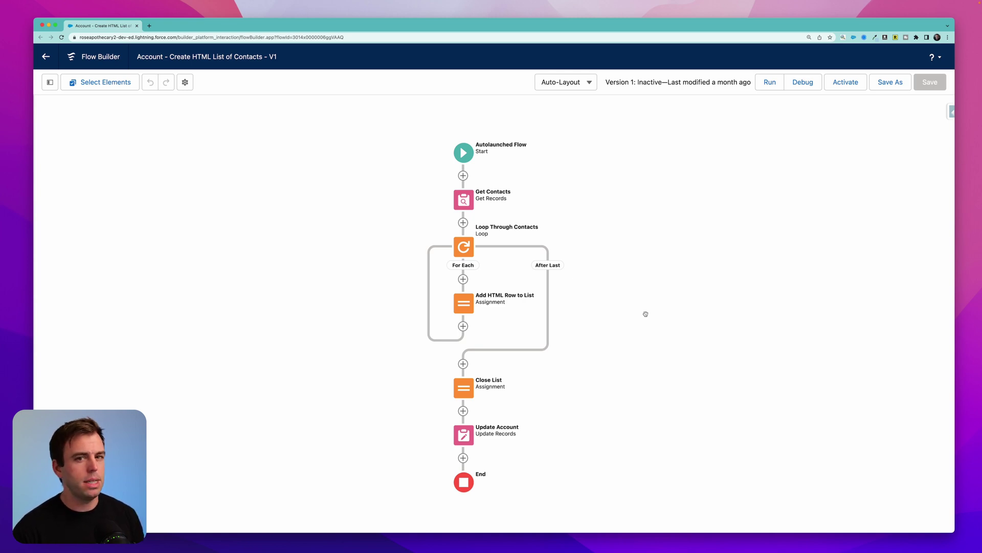
pyautogui.scroll(2, 634, 333)
pyautogui.hotkey('ctrl', 'alt', 't')
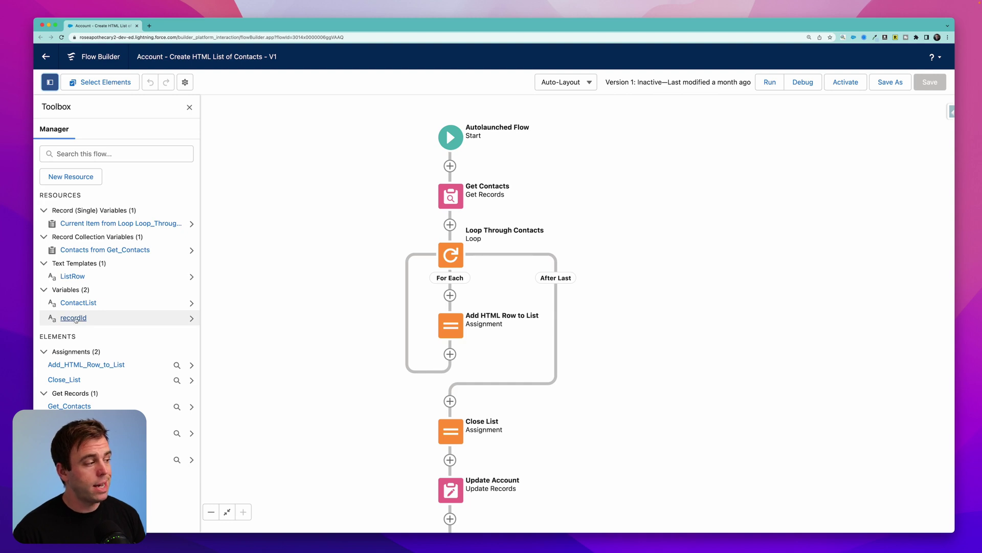
# Step: Confirm Get Contacts filters on AccountId equals recordId, then begin a new resource
pyautogui.doubleClick(451, 200)
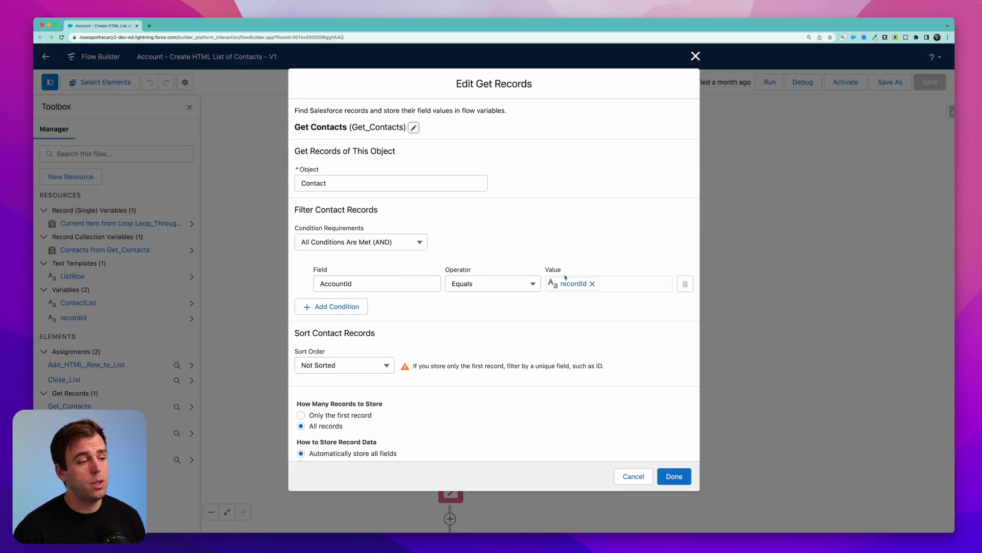
pyautogui.click(672, 470)
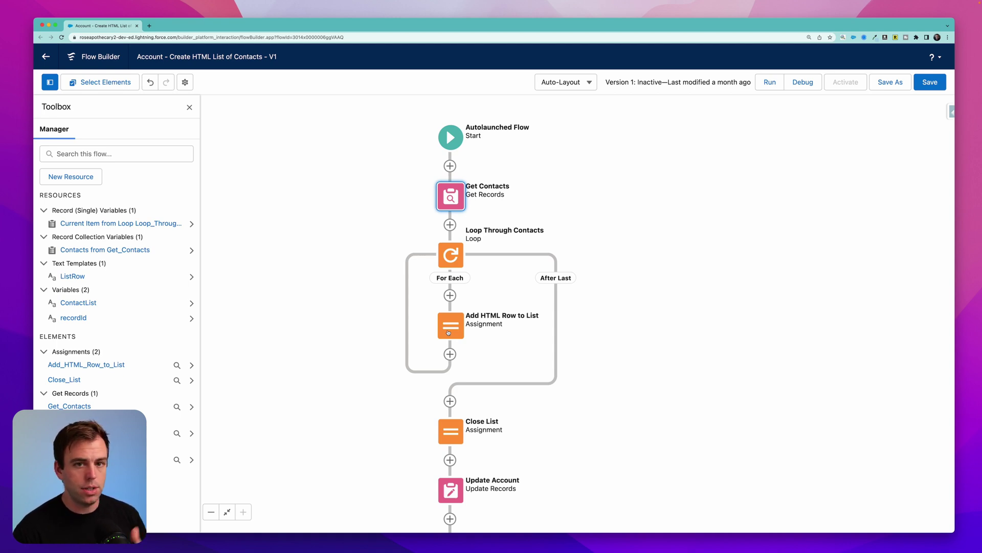
pyautogui.scroll(-4, 575, 416)
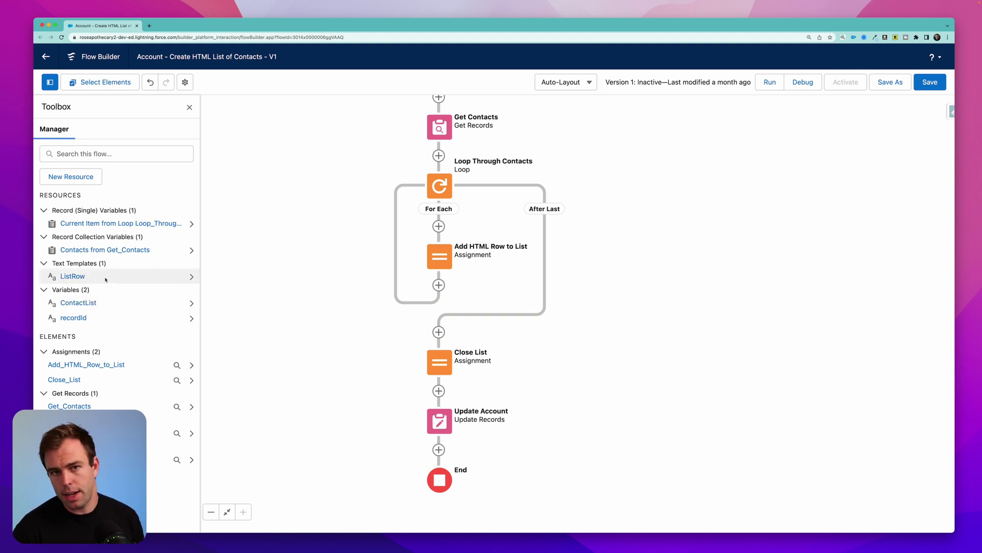
pyautogui.click(74, 177)
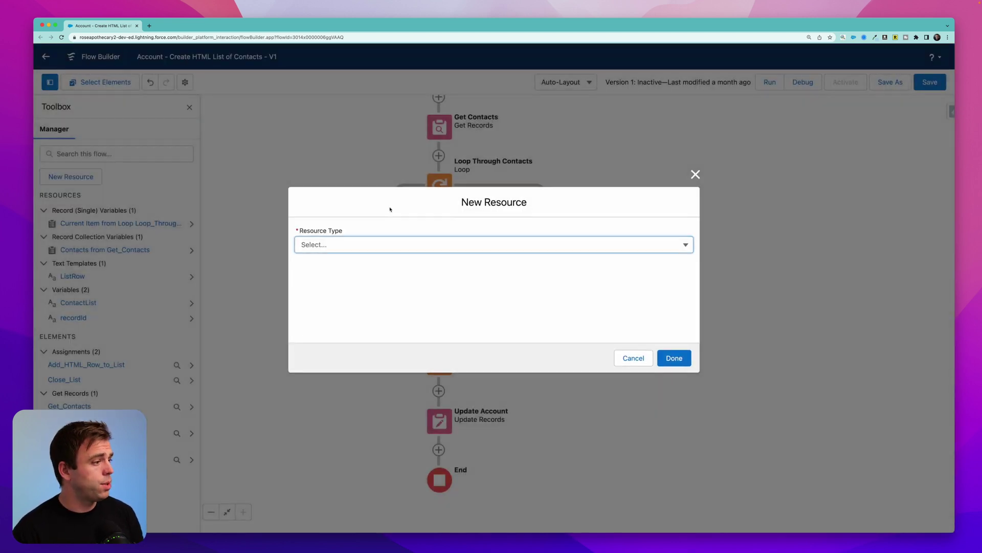
# Step: Define the resource as a Text variable named ContactTable, leaving the default value empty
pyautogui.click(353, 244)
pyautogui.click(347, 271)
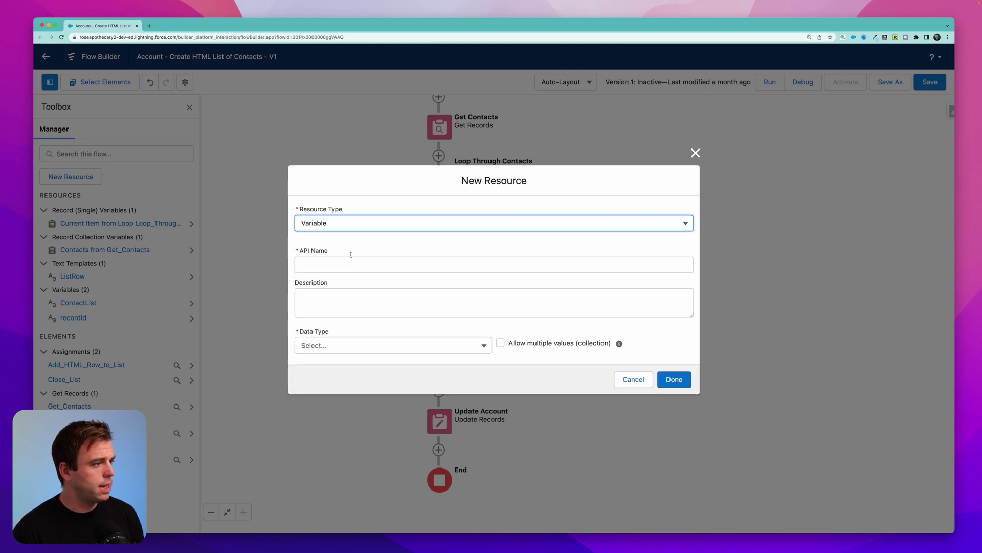
pyautogui.write('C')
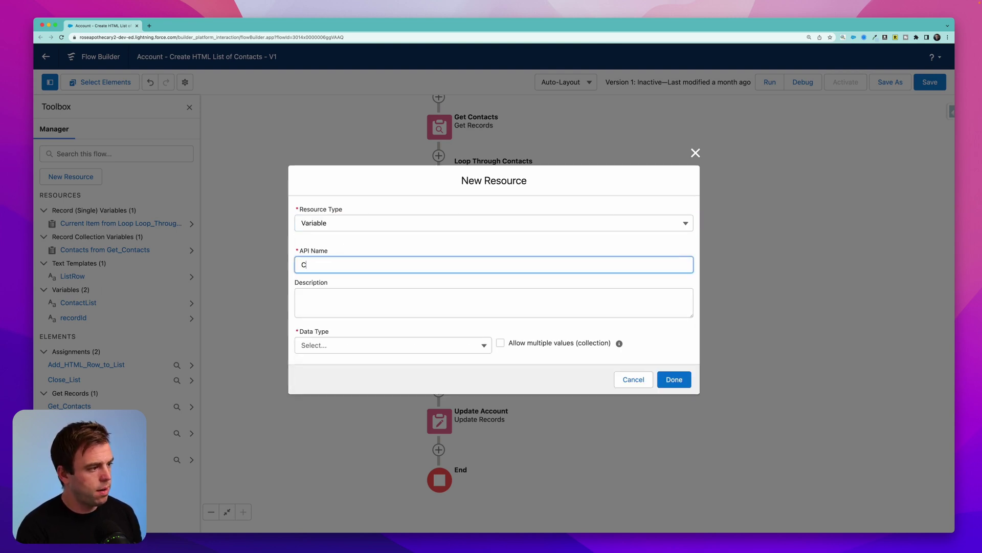
pyautogui.write('ontactTable')
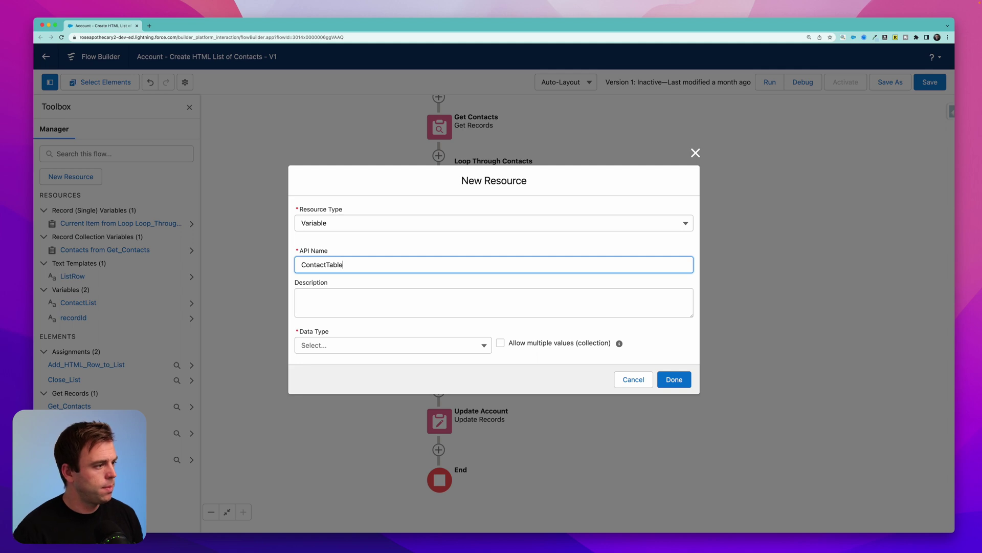
pyautogui.click(355, 350)
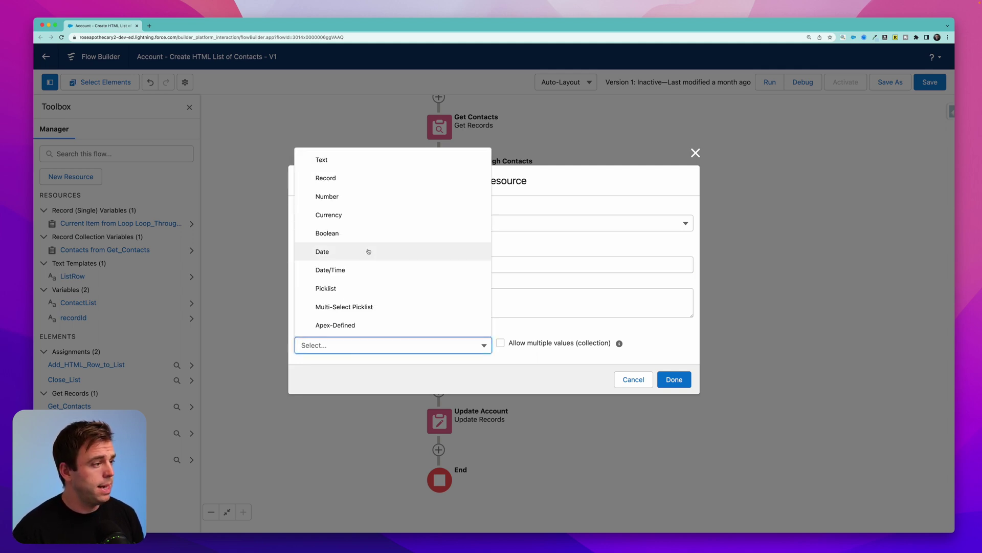
pyautogui.click(353, 158)
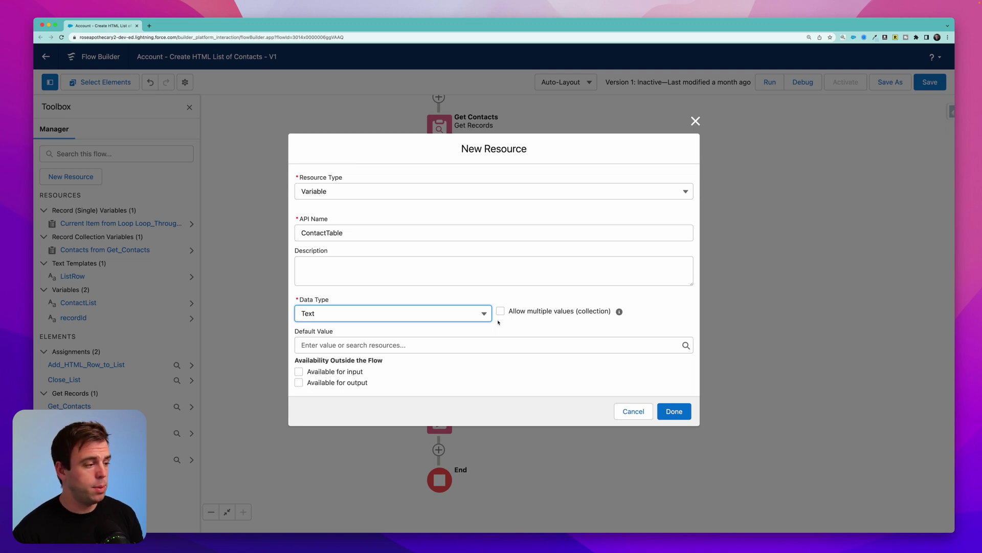
pyautogui.click(461, 344)
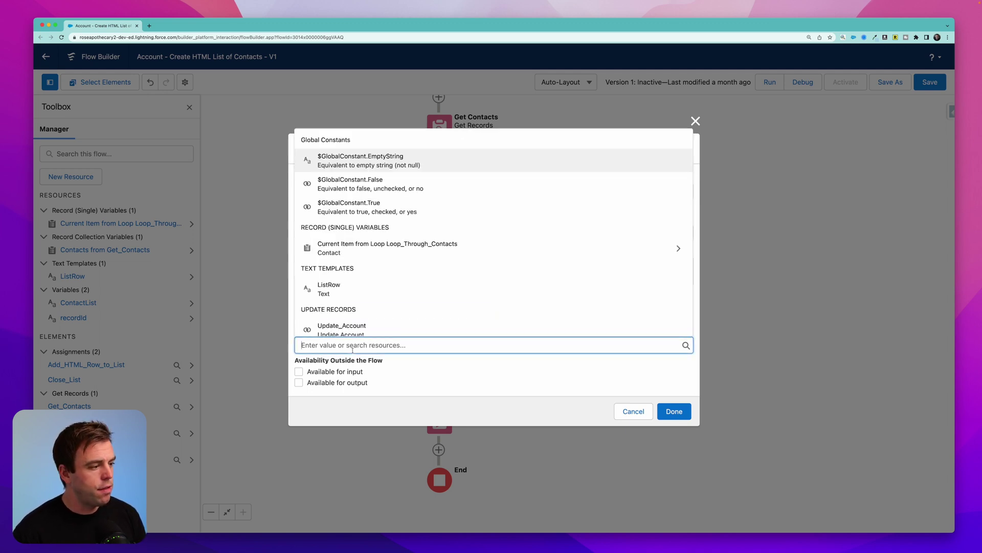
pyautogui.click(424, 377)
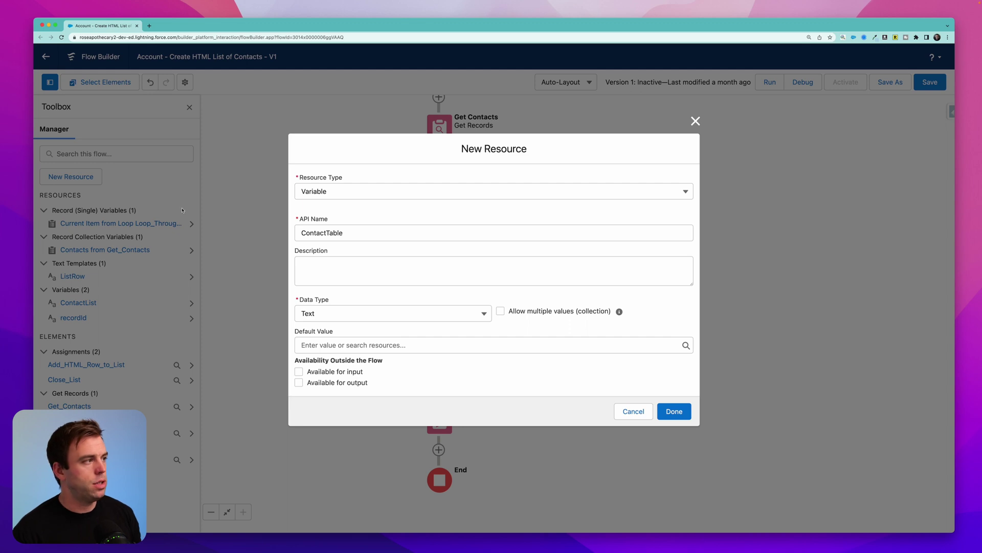
pyautogui.click(149, 26)
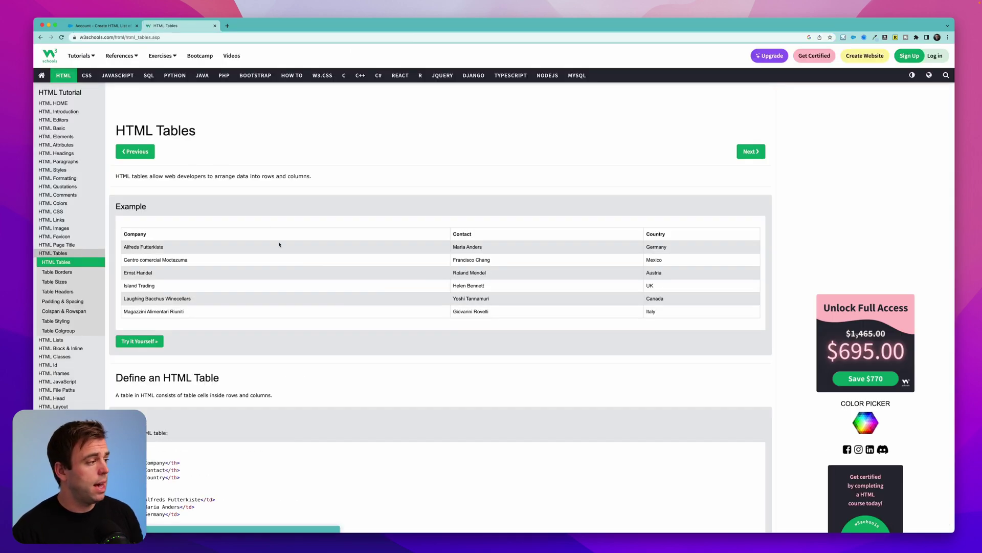
# Step: Scroll the W3Schools HTML Tables page to its simple table example
pyautogui.scroll(-1, 285, 261)
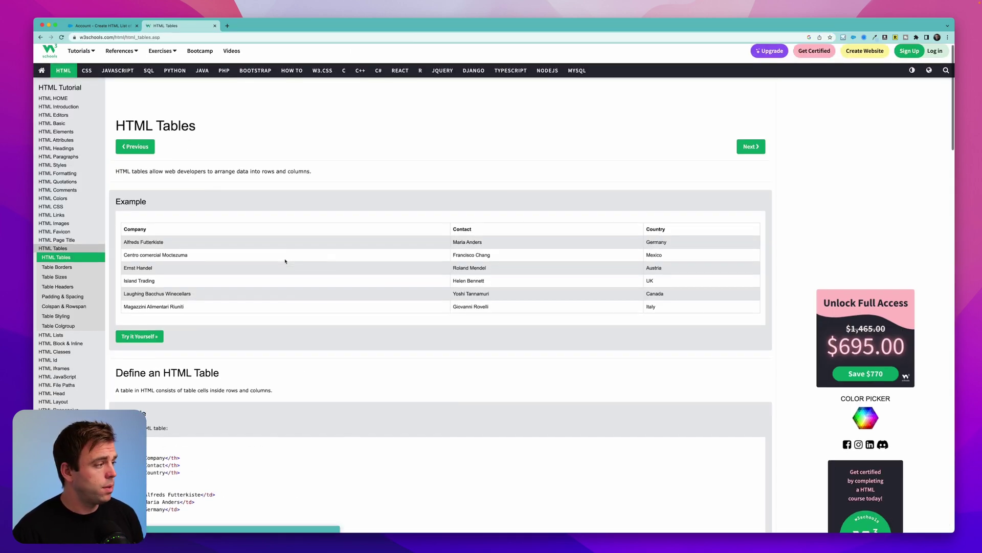
pyautogui.moveTo(125, 125); pyautogui.dragTo(185, 127)
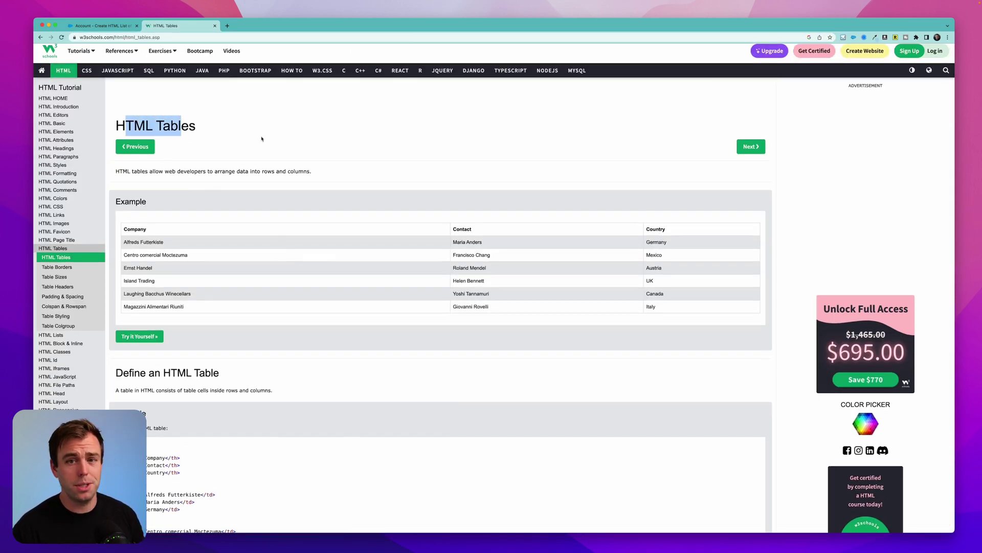
pyautogui.scroll(-5, 289, 245)
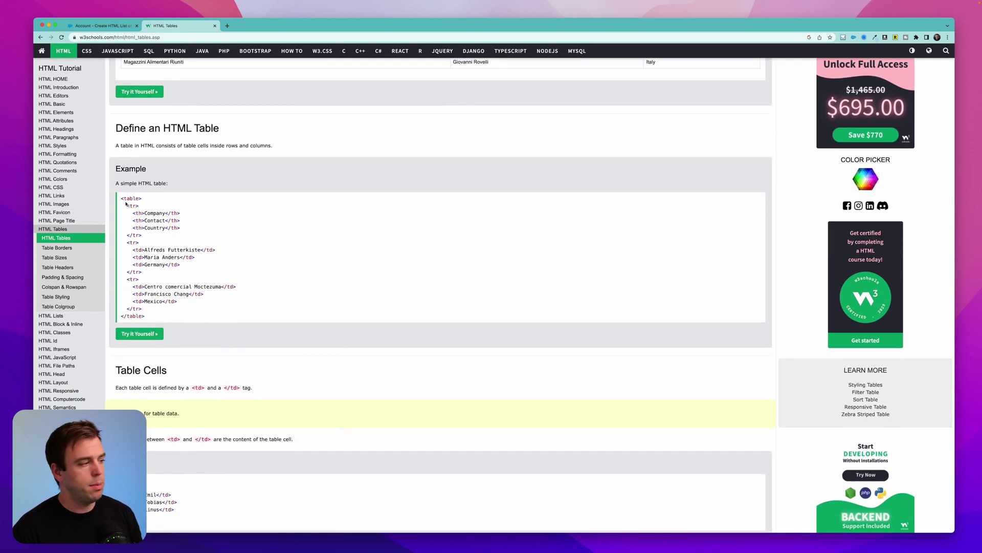
pyautogui.scroll(5, 126, 203)
pyautogui.moveTo(118, 148); pyautogui.dragTo(165, 149)
pyautogui.scroll(-2, 132, 392)
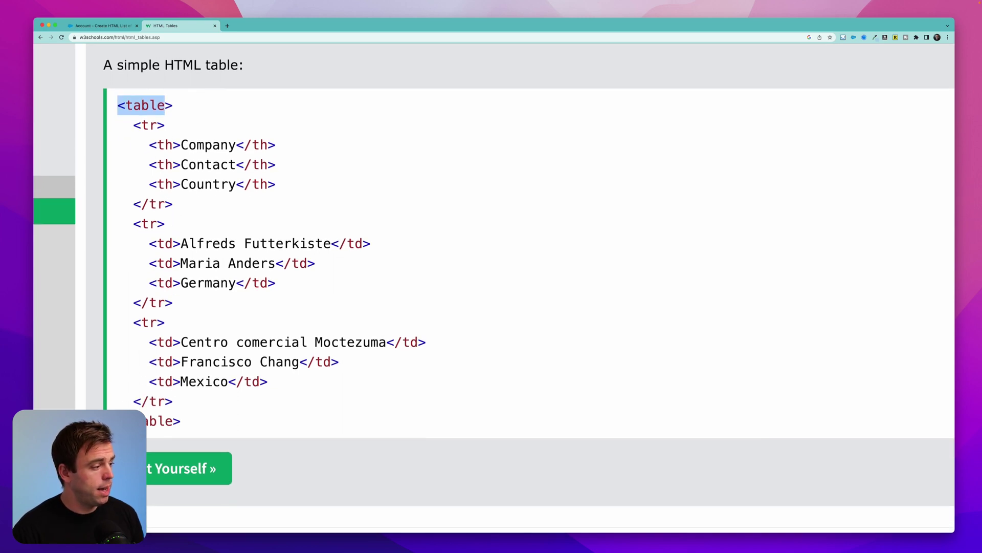
pyautogui.moveTo(118, 420); pyautogui.dragTo(201, 421)
pyautogui.scroll(1, 203, 425)
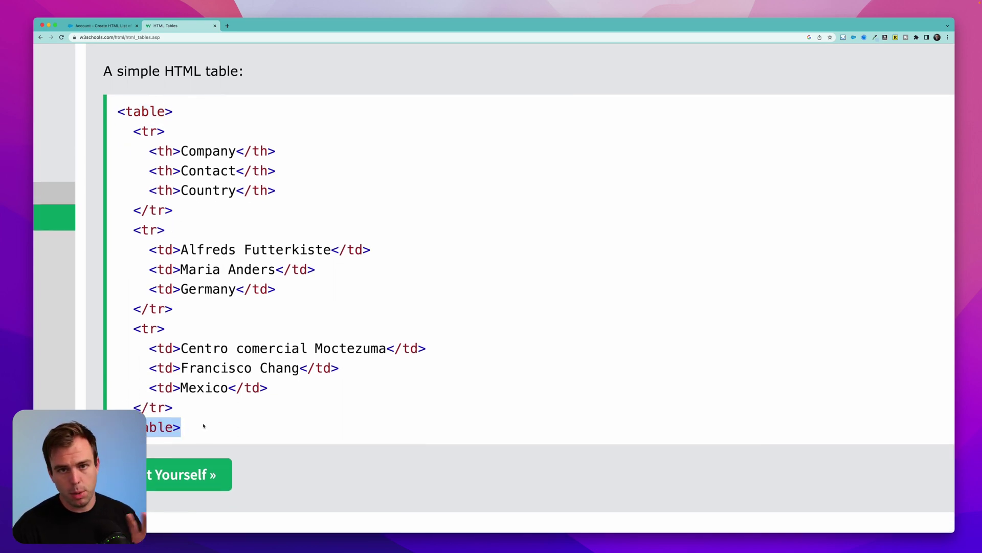
pyautogui.scroll(1, 195, 417)
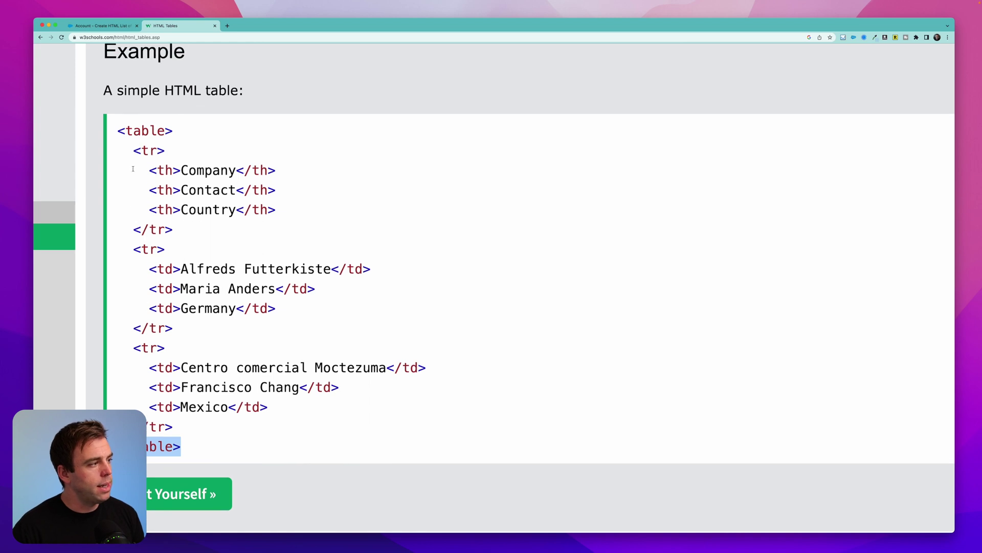
# Step: Examine the example's <tr>, <th>Company</th> and <td> tags in the code
pyautogui.moveTo(133, 150); pyautogui.dragTo(273, 173)
pyautogui.moveTo(148, 170); pyautogui.dragTo(283, 176)
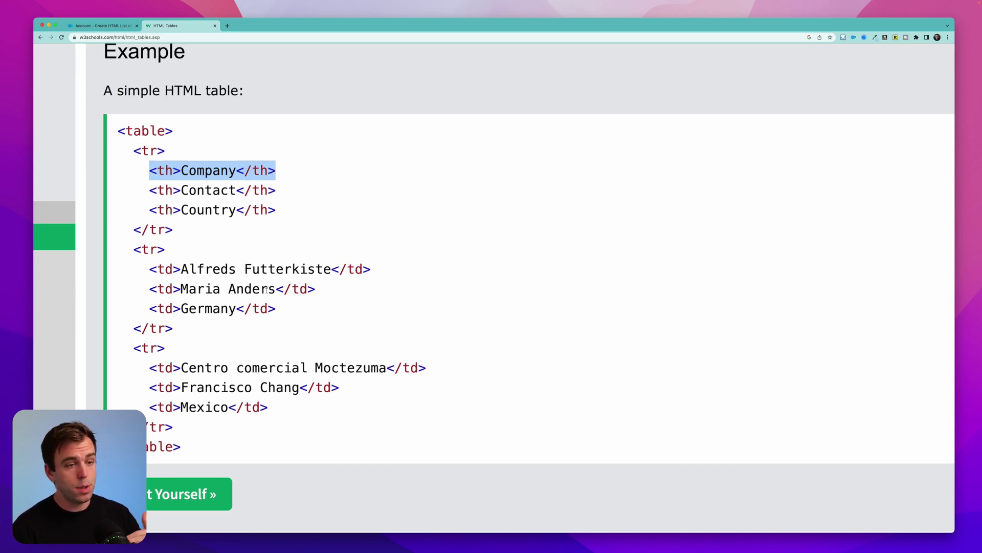
pyautogui.moveTo(149, 270); pyautogui.dragTo(182, 271)
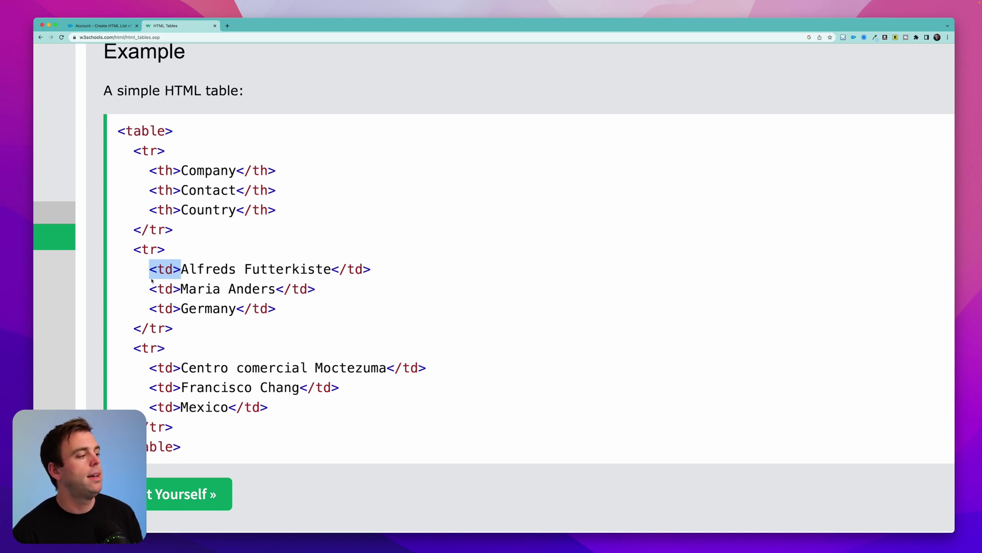
pyautogui.click(146, 168)
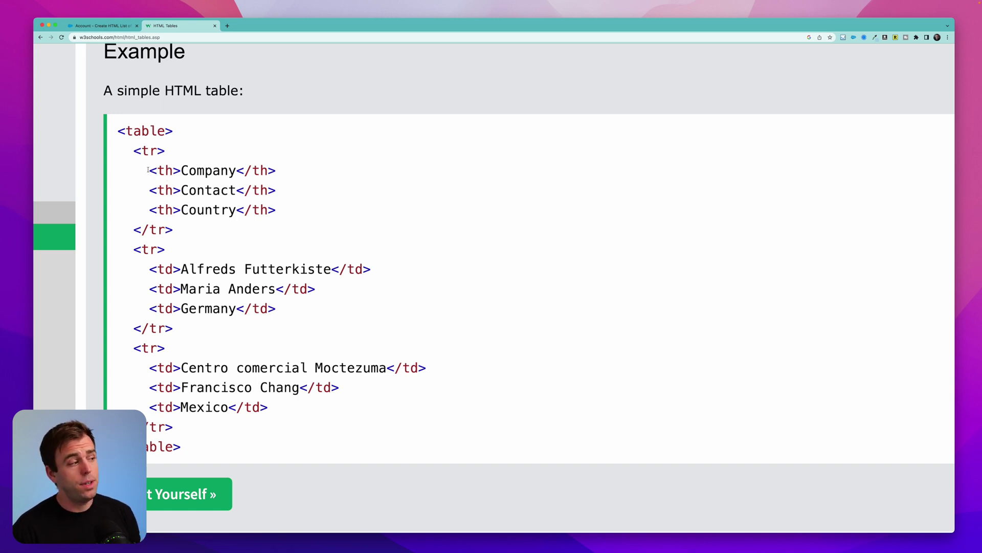
pyautogui.moveTo(147, 170); pyautogui.dragTo(174, 170)
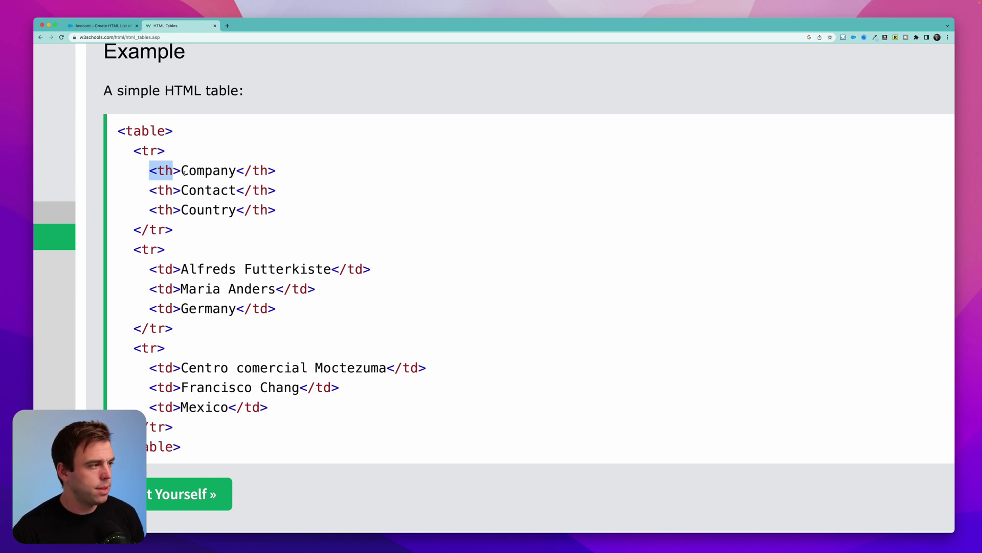
pyautogui.scroll(-1, 187, 210)
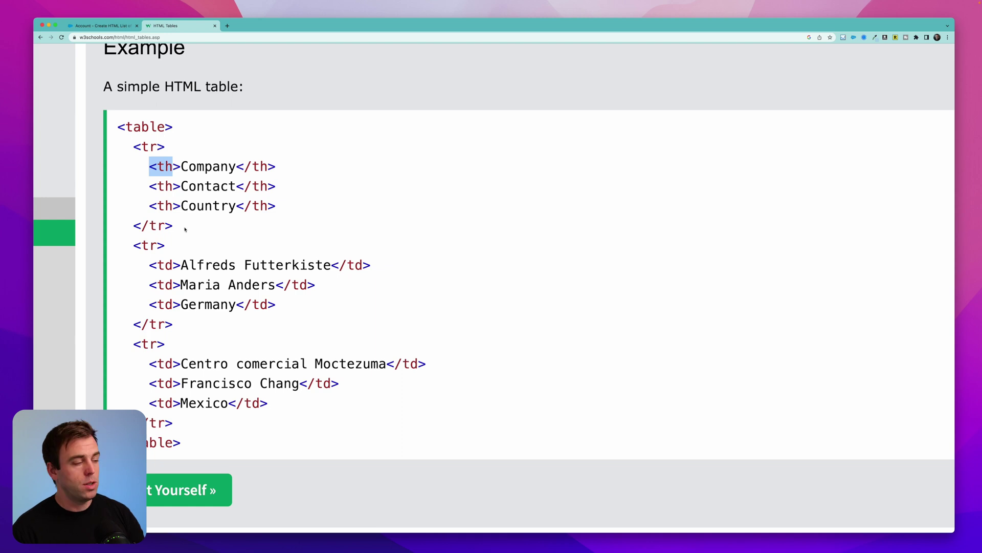
pyautogui.click(184, 229)
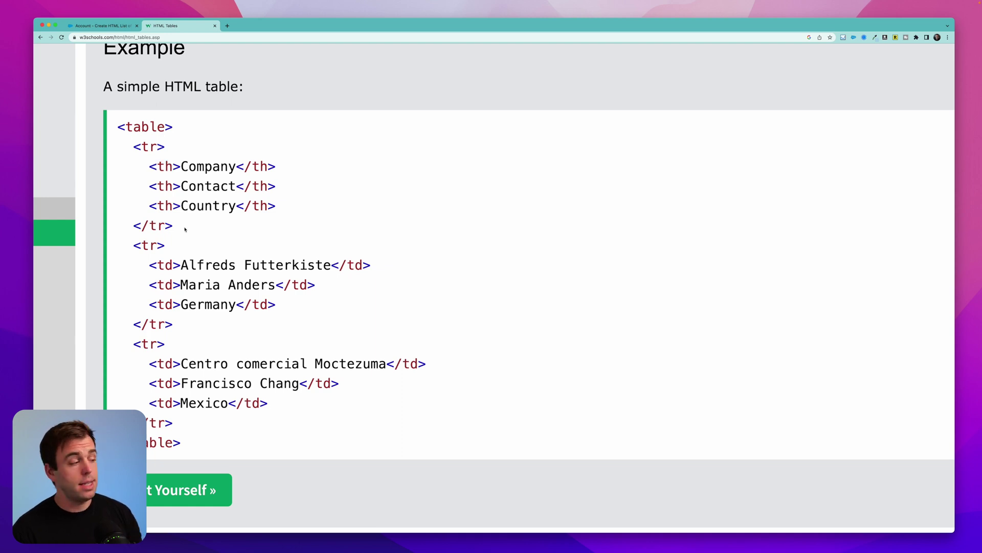
# Step: Examine the example's header row, first data row and Company and Contact header cells
pyautogui.moveTo(180, 229); pyautogui.dragTo(118, 125)
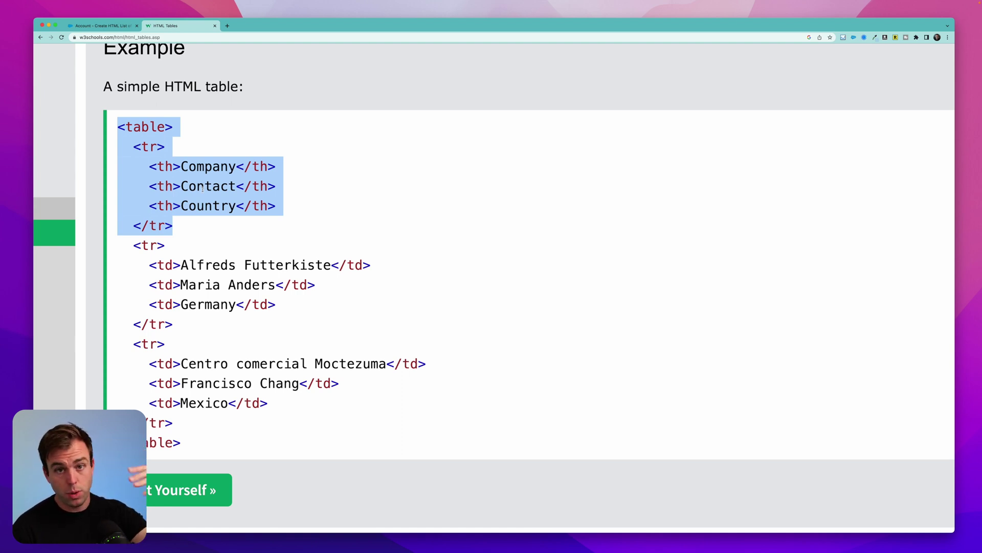
pyautogui.click(184, 244)
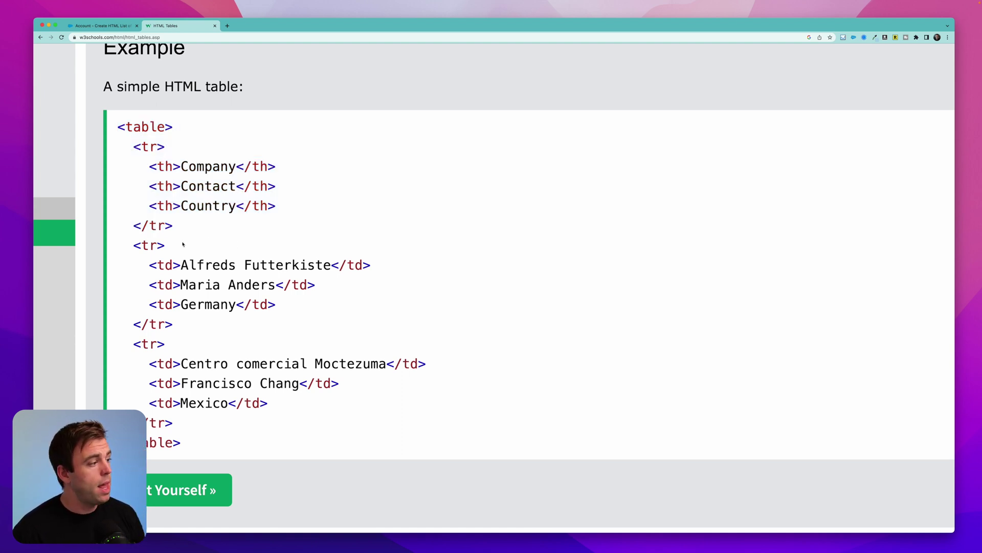
pyautogui.moveTo(132, 245); pyautogui.dragTo(196, 325)
pyautogui.scroll(-1, 196, 325)
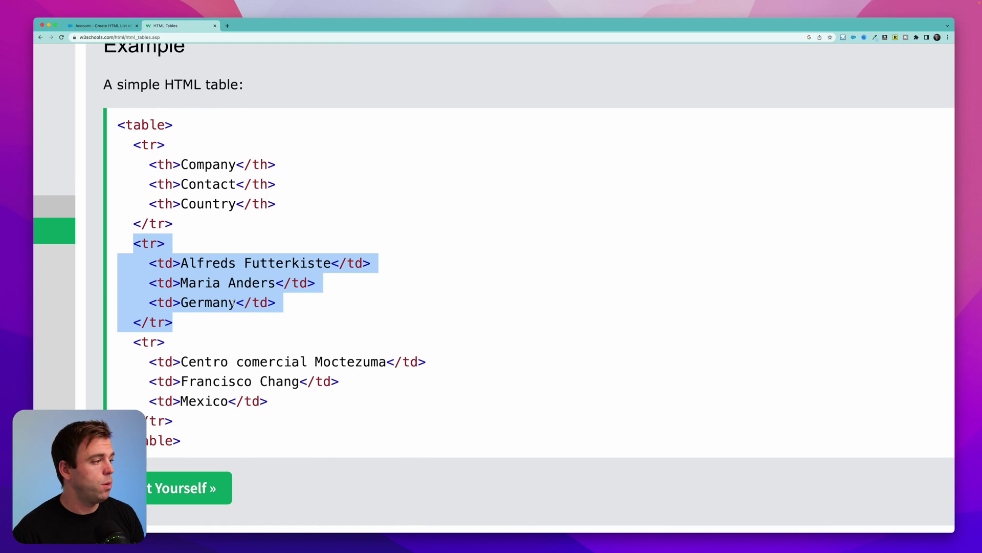
pyautogui.scroll(-1, 200, 181)
pyautogui.moveTo(156, 259); pyautogui.dragTo(174, 281)
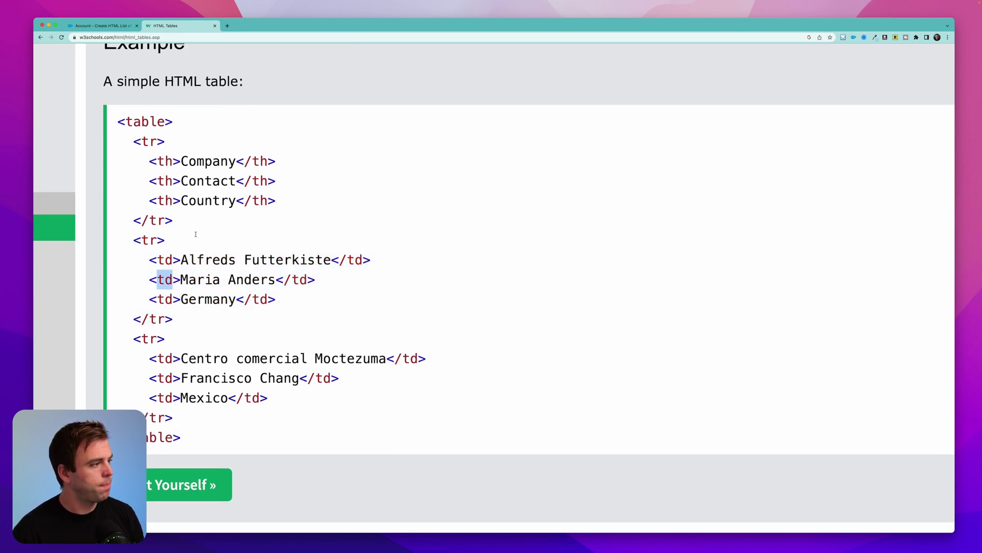
pyautogui.scroll(-1, 196, 235)
pyautogui.click(172, 167)
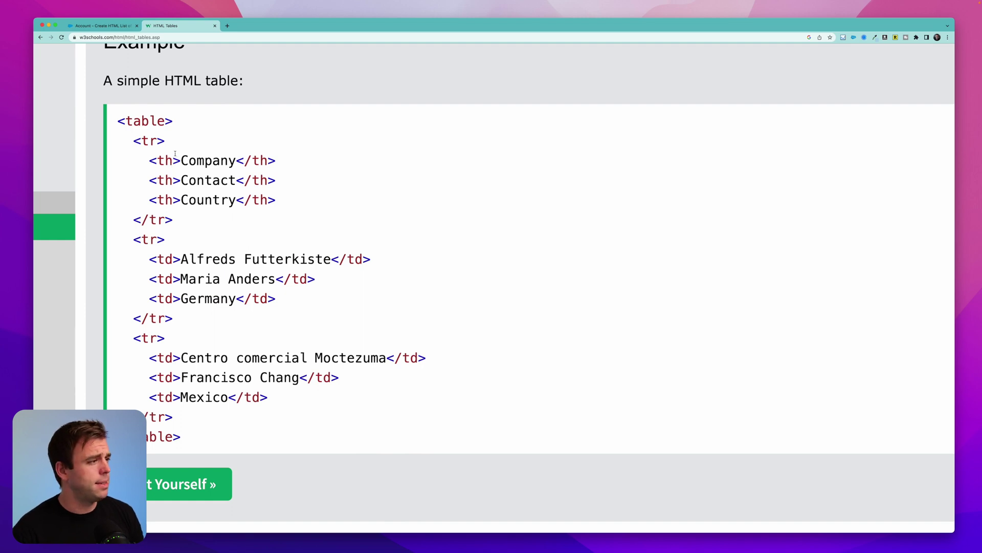
pyautogui.moveTo(175, 153); pyautogui.dragTo(230, 201)
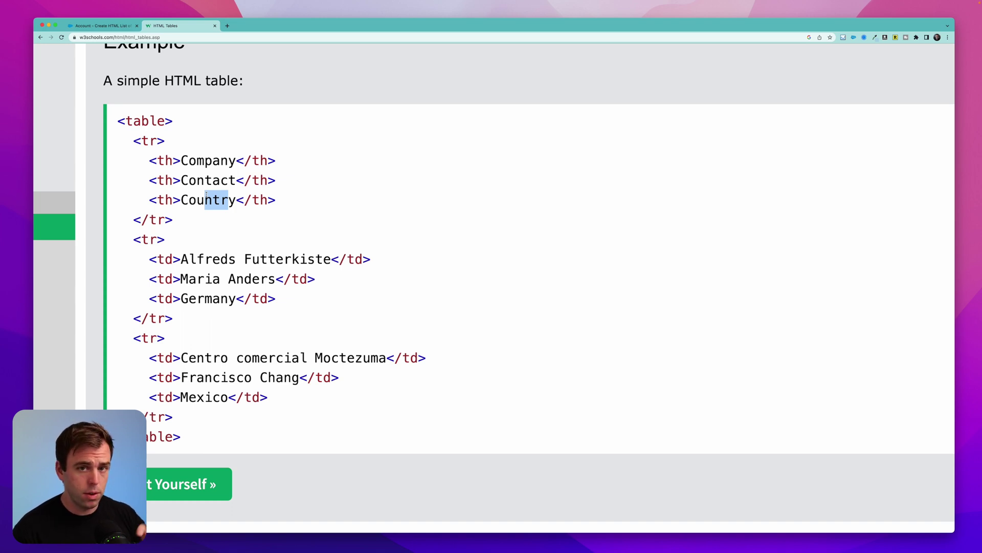
# Step: Select the code from <table> through the header row's </tr>, then return to Flow Builder
pyautogui.scroll(-2, 206, 195)
pyautogui.moveTo(181, 236); pyautogui.dragTo(119, 237)
pyautogui.moveTo(181, 256); pyautogui.dragTo(244, 257)
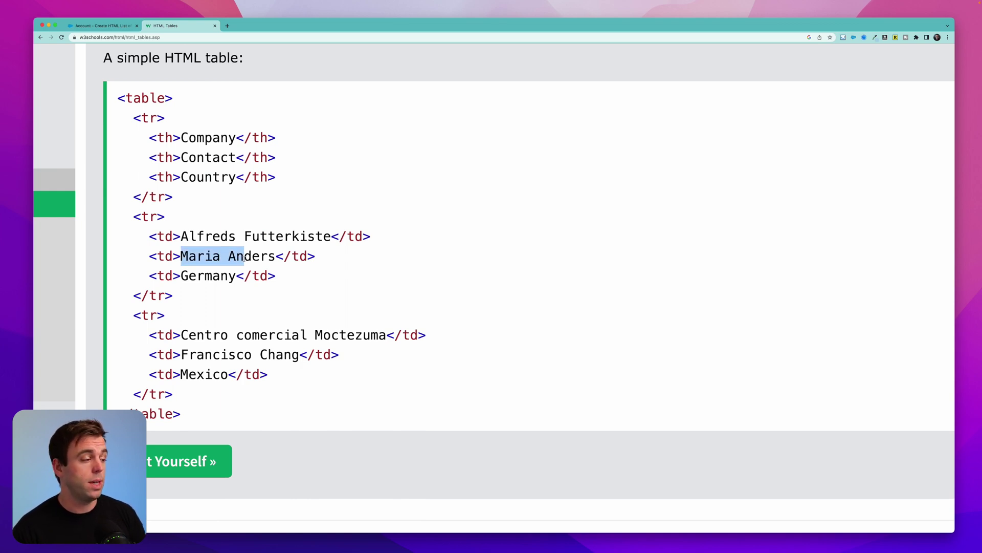
pyautogui.scroll(2, 245, 258)
pyautogui.moveTo(174, 252); pyautogui.dragTo(111, 161)
pyautogui.press('super+c')
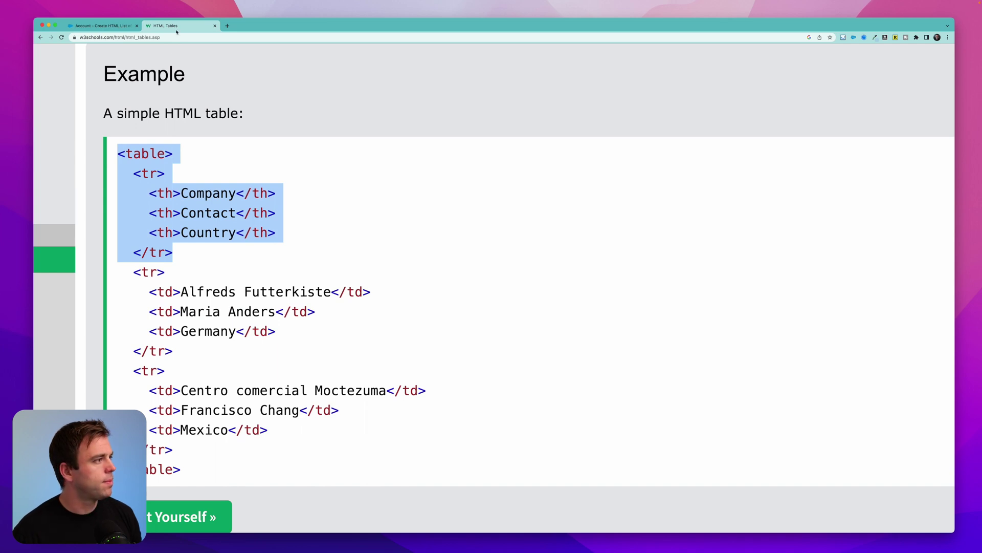
pyautogui.click(103, 27)
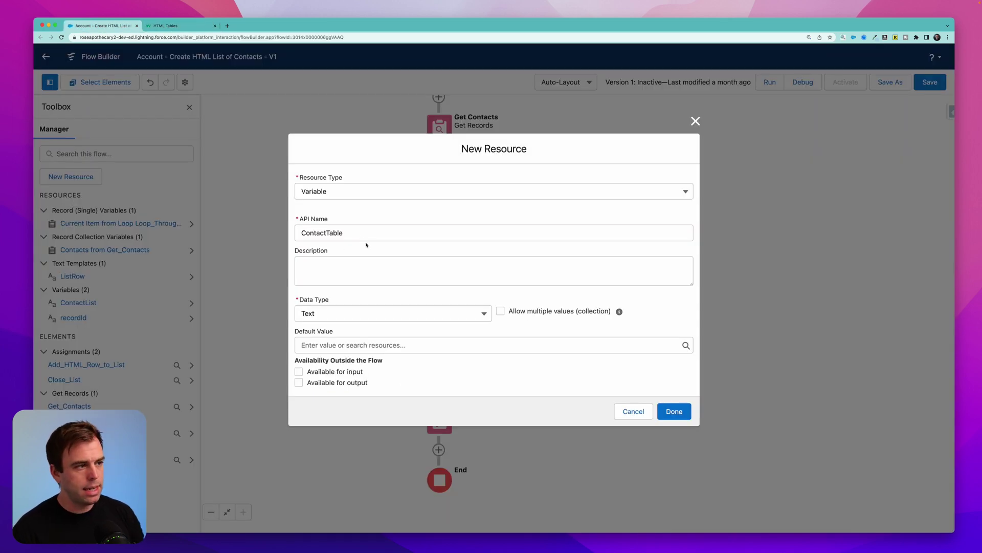
# Step: Paste the header row as ContactTable's default, with headers First Name, Last Name, Account, Phone
pyautogui.click(332, 347)
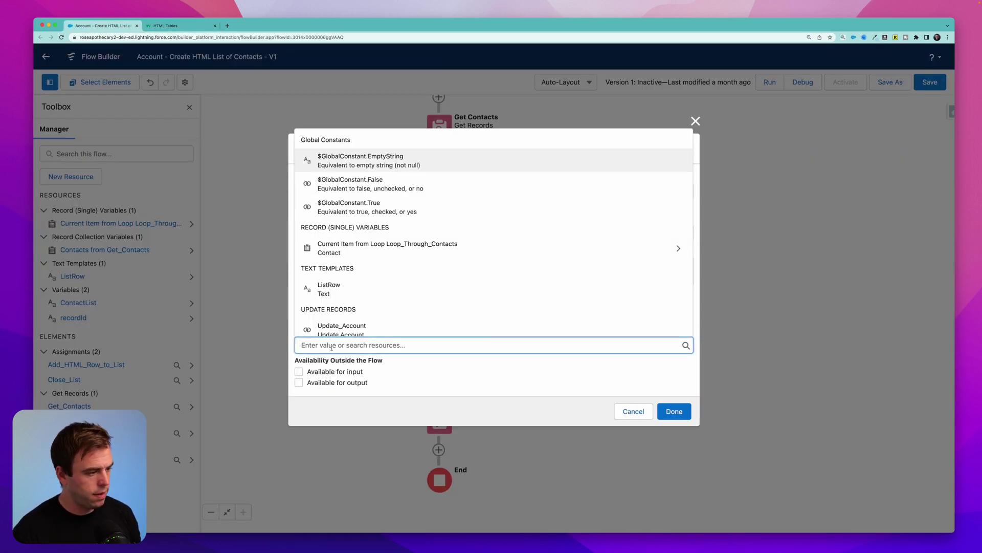
pyautogui.press('super+v')
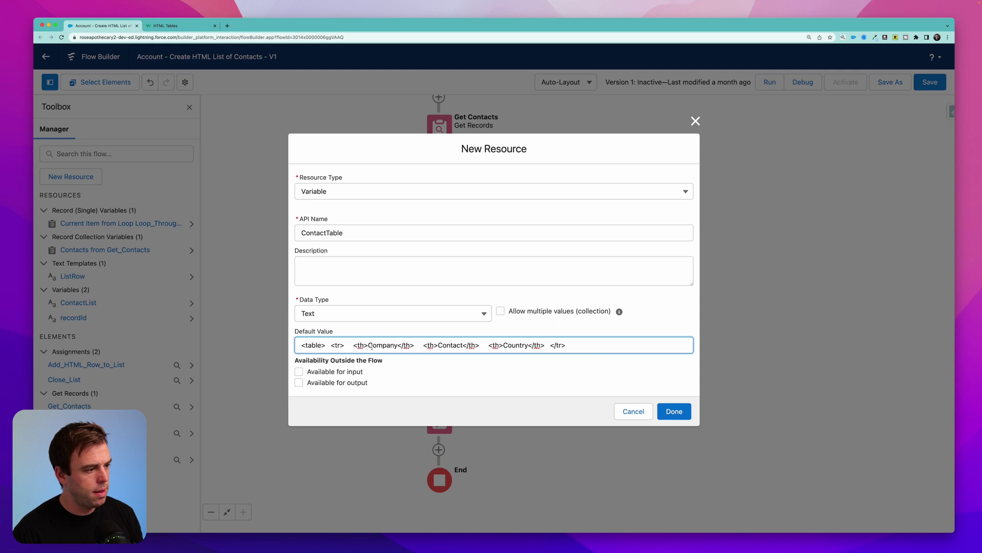
pyautogui.doubleClick(380, 346)
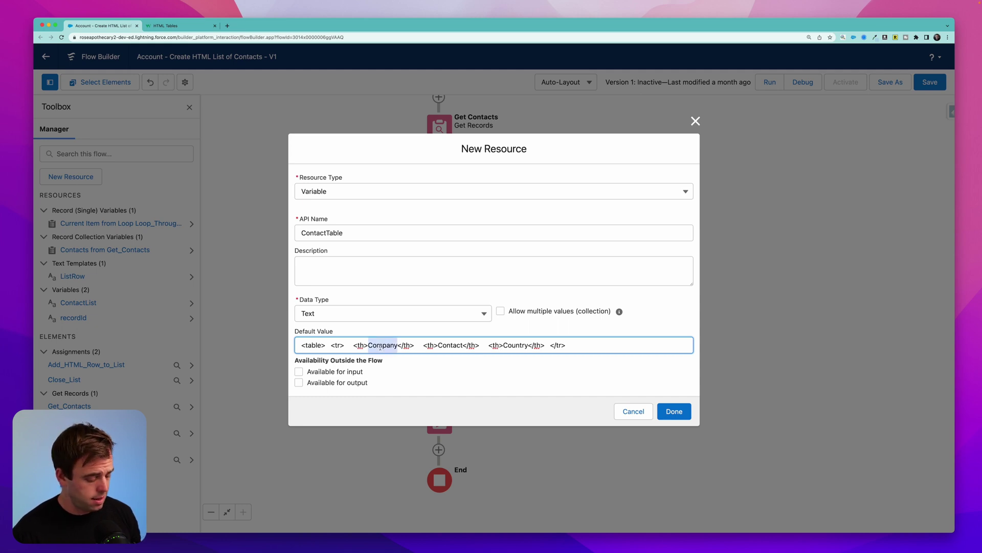
pyautogui.write('First Name')
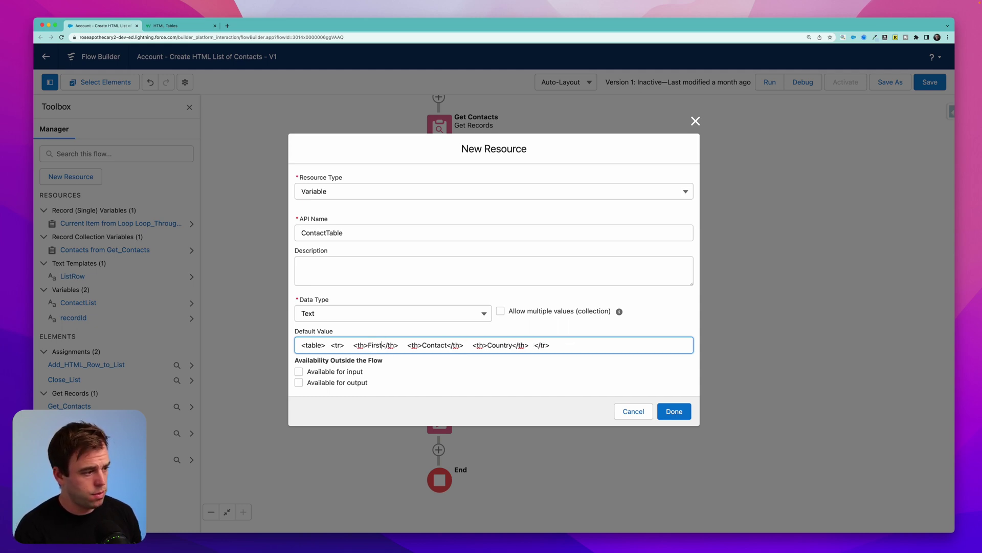
pyautogui.doubleClick(442, 345)
pyautogui.write('Last Name')
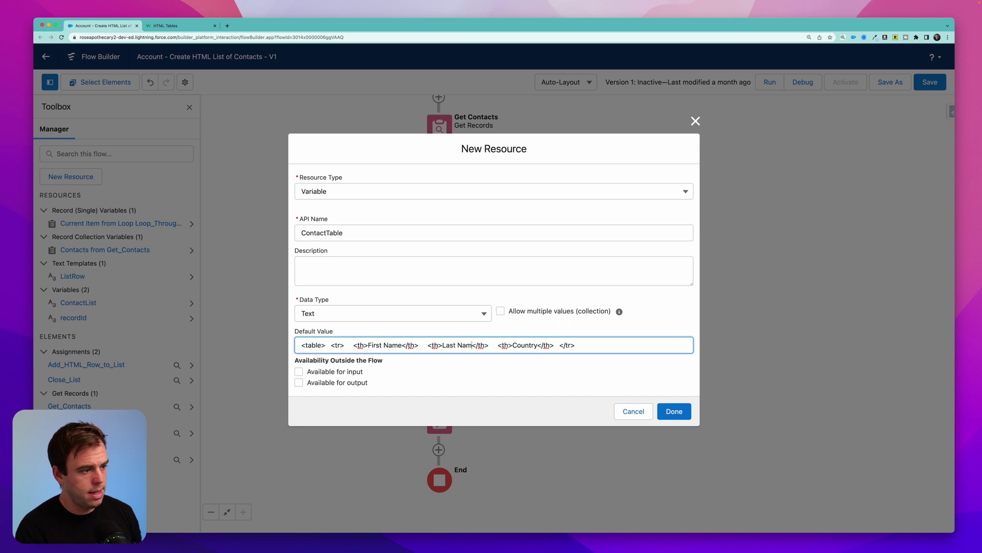
pyautogui.doubleClick(533, 345)
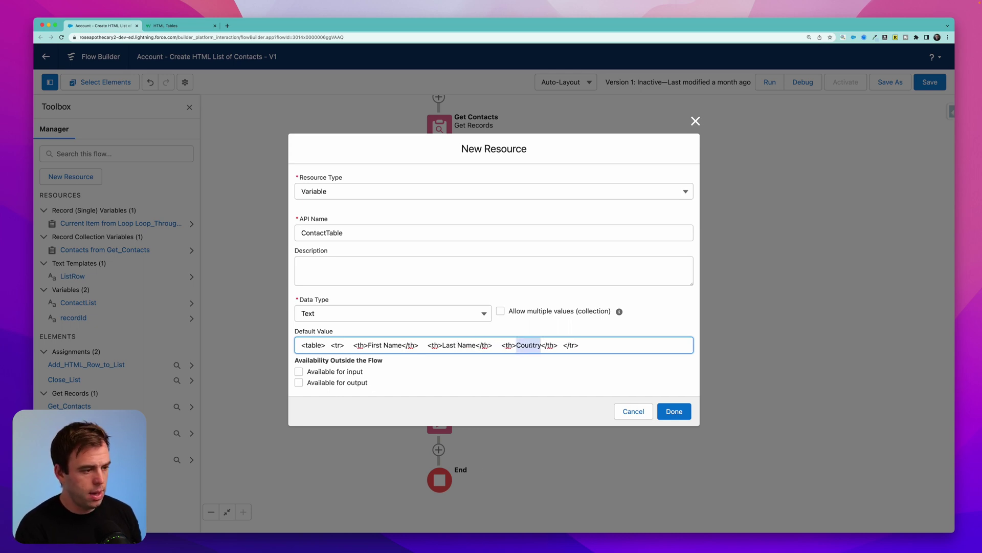
pyautogui.write('Account</th>')
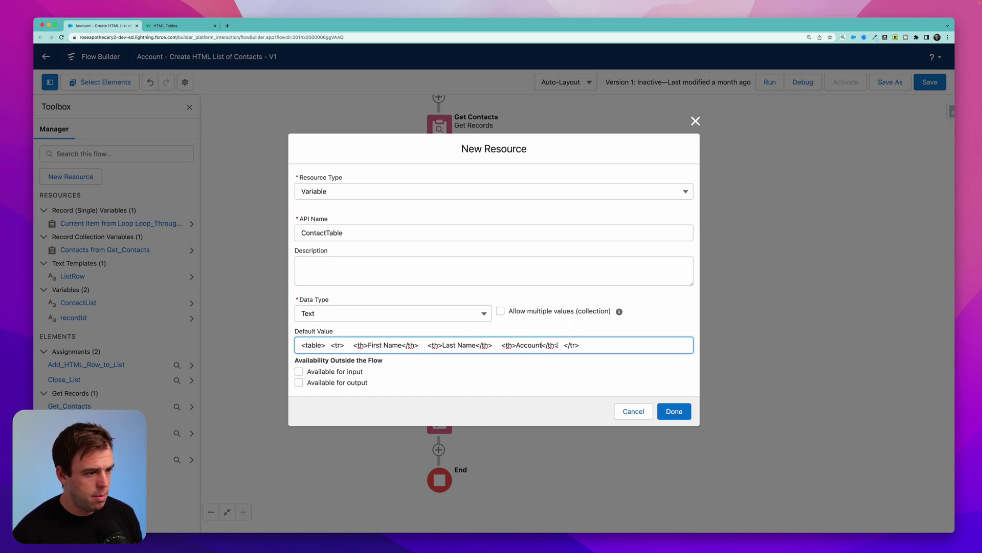
pyautogui.write(' <th>Phone')
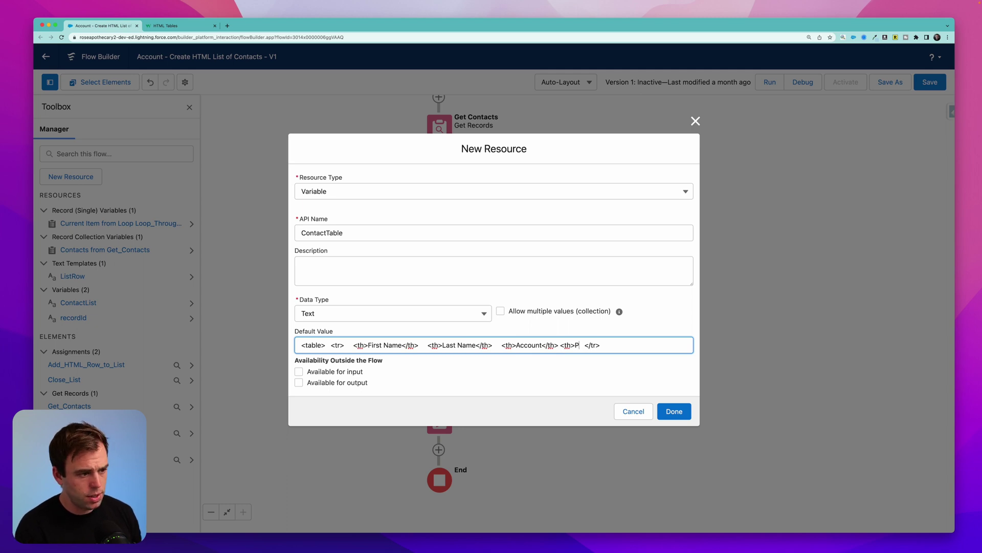
pyautogui.write('</')
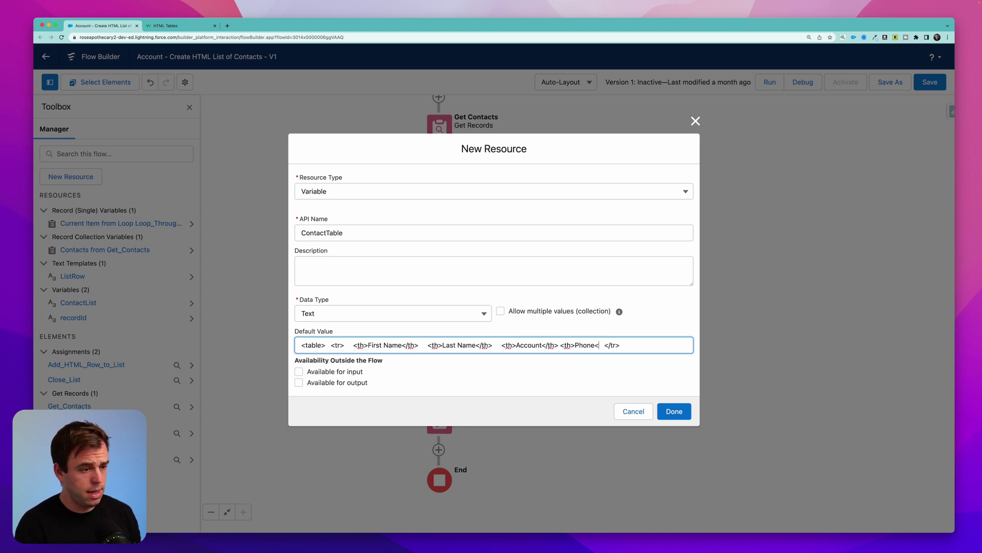
pyautogui.write('th')
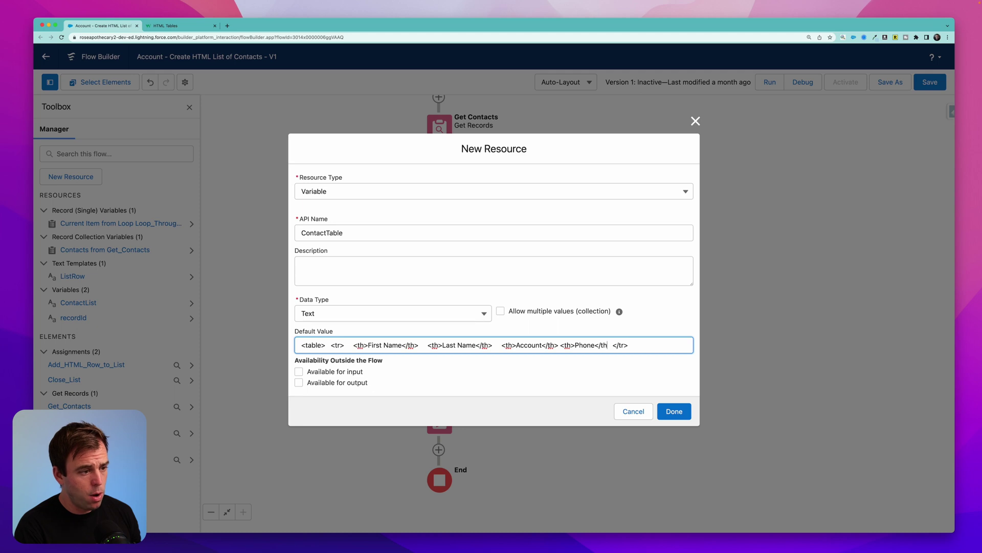
pyautogui.write('>')
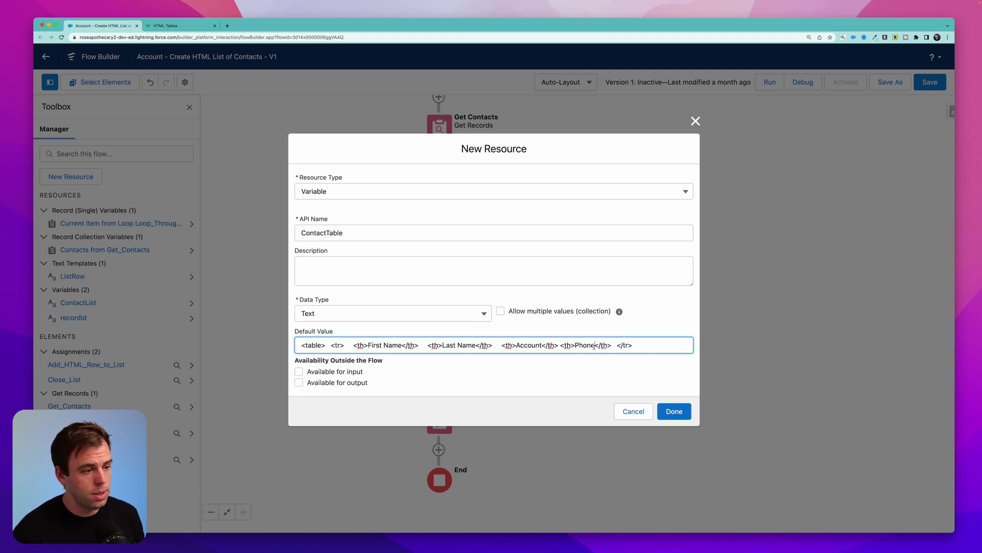
pyautogui.moveTo(594, 347); pyautogui.dragTo(616, 347)
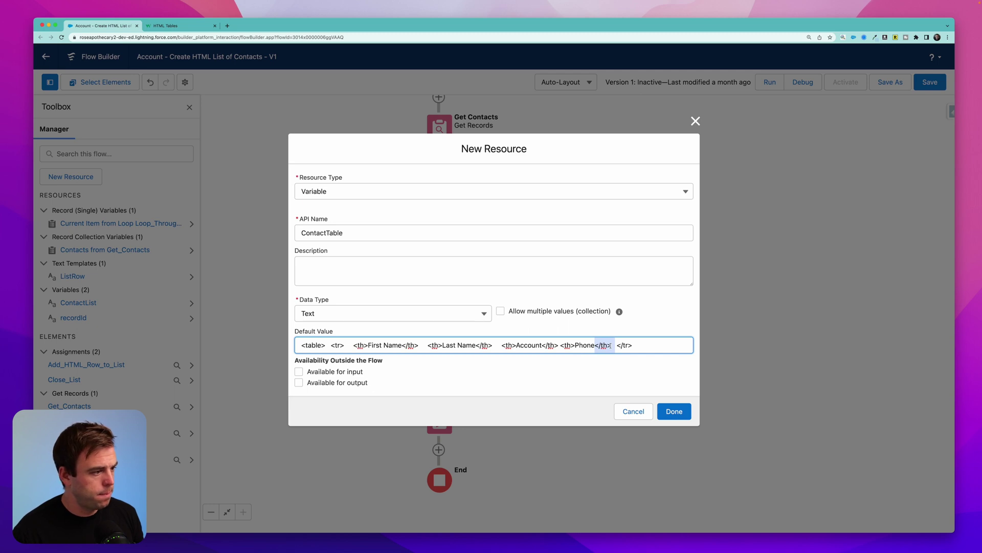
pyautogui.click(326, 348)
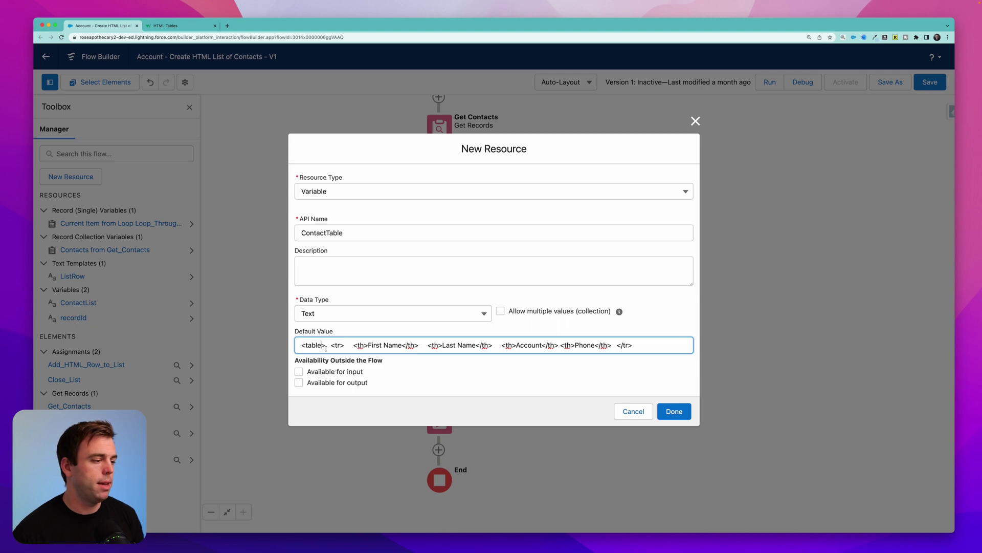
pyautogui.click(674, 412)
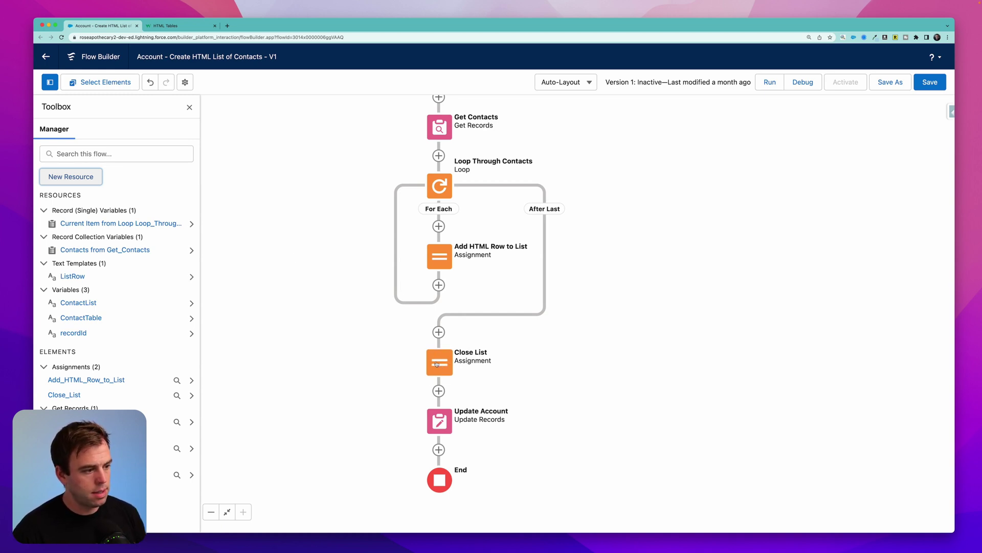
pyautogui.click(437, 364)
pyautogui.doubleClick(437, 363)
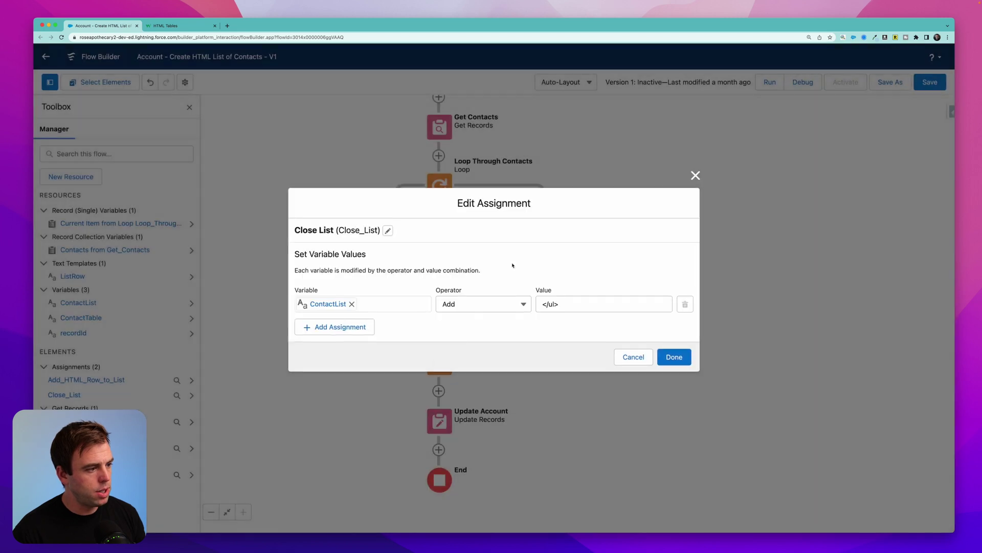
pyautogui.click(351, 304)
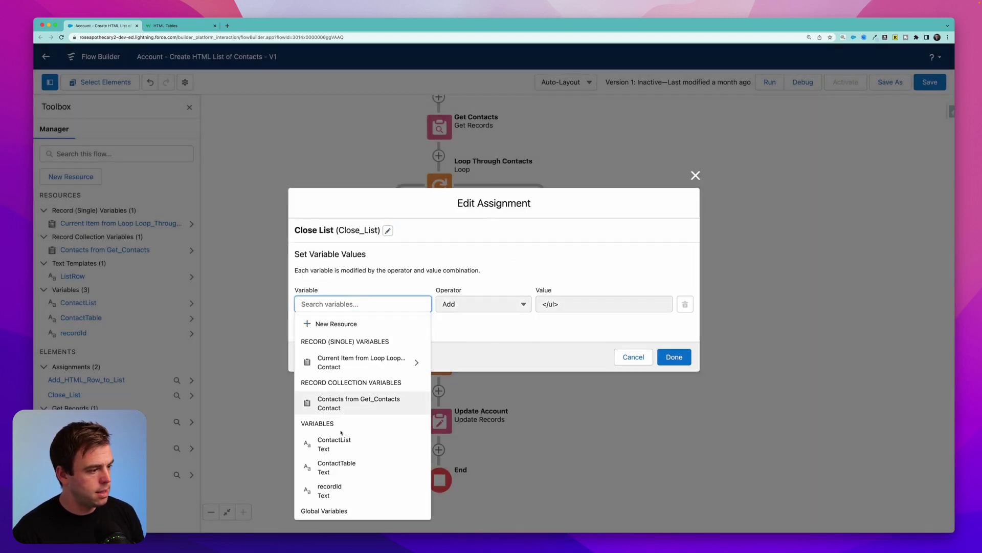
pyautogui.scroll(-1, 354, 440)
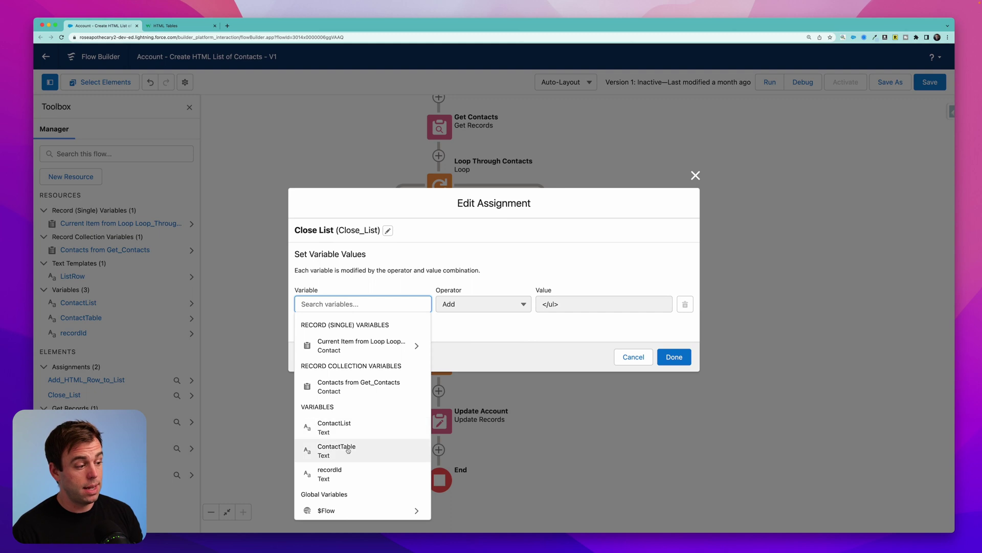
pyautogui.click(348, 450)
pyautogui.click(564, 308)
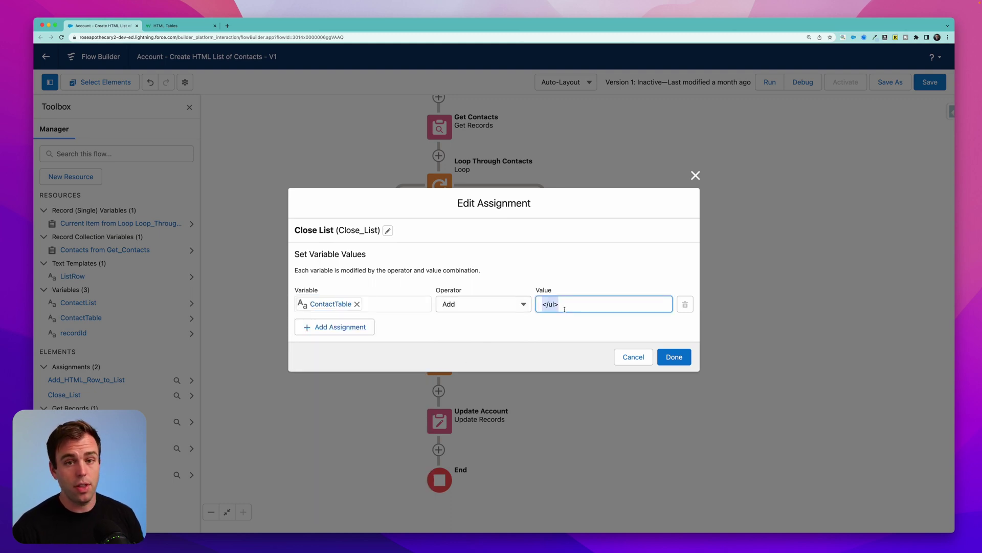
pyautogui.click(565, 309)
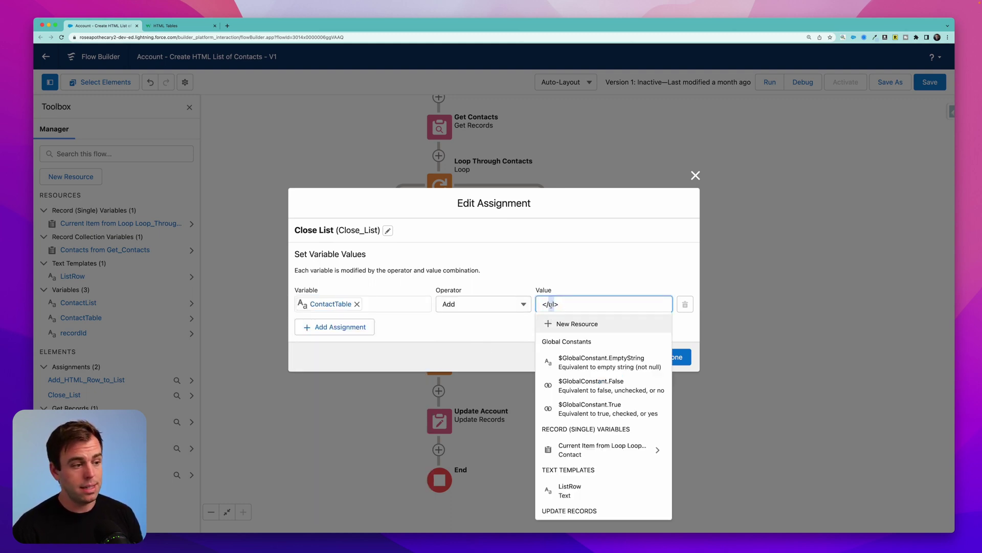
pyautogui.doubleClick(552, 304)
pyautogui.write('table')
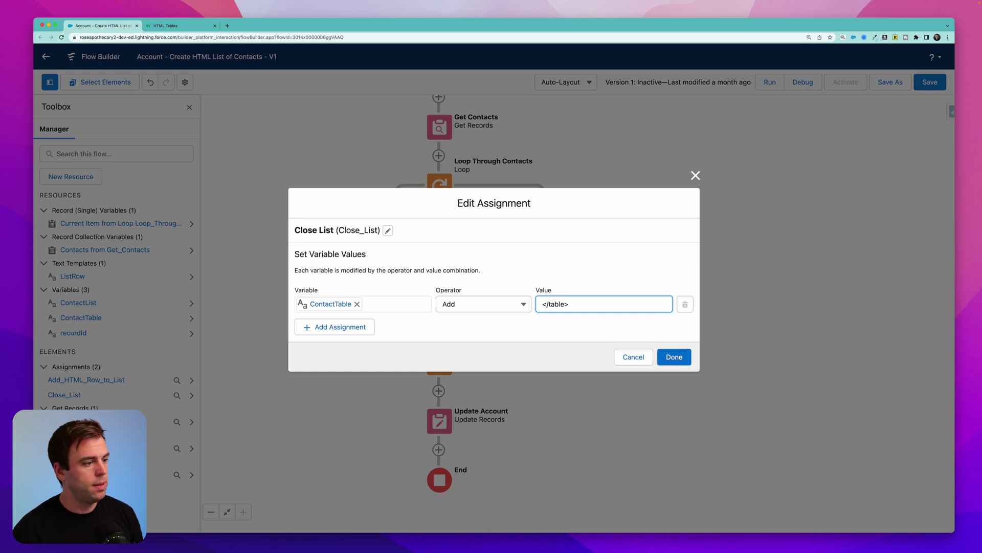
pyautogui.click(388, 230)
pyautogui.click(330, 213)
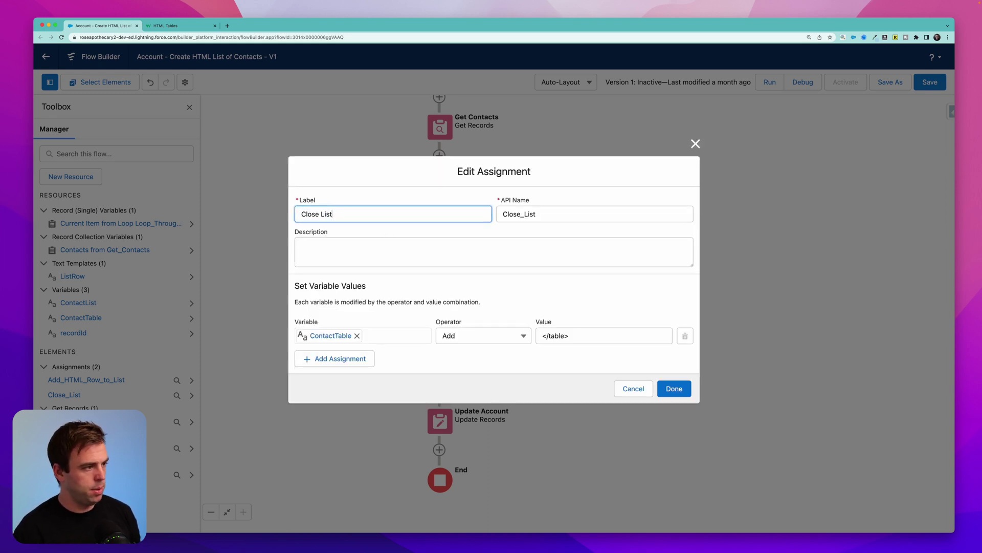
pyautogui.press('BackSpace')
pyautogui.press('BackSpace')
pyautogui.press('BackSpace')
pyautogui.press('BackSpace')
pyautogui.write('Table')
pyautogui.press('Tab')
pyautogui.click(670, 388)
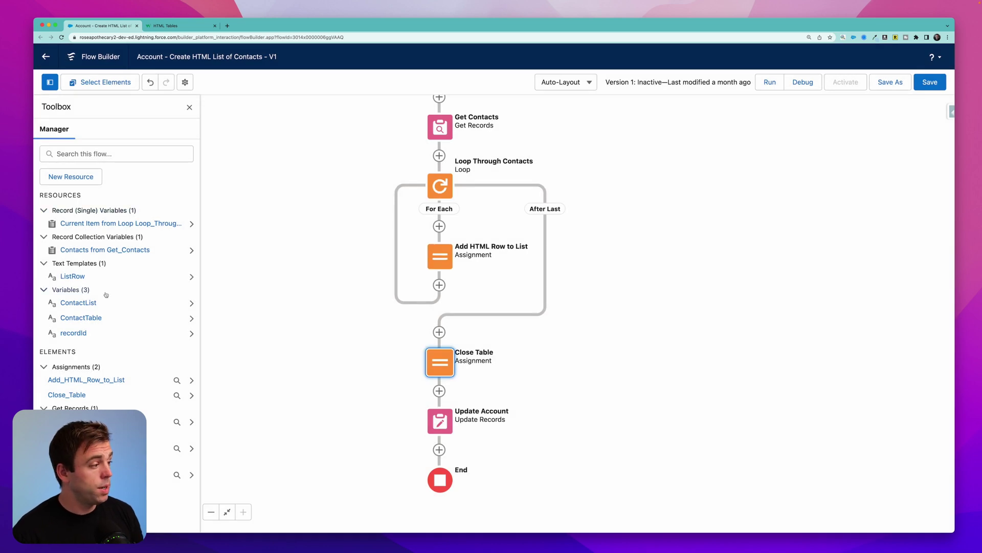
# Step: Create a Text Template named TableRow with its body viewed as Plain Text
pyautogui.click(72, 177)
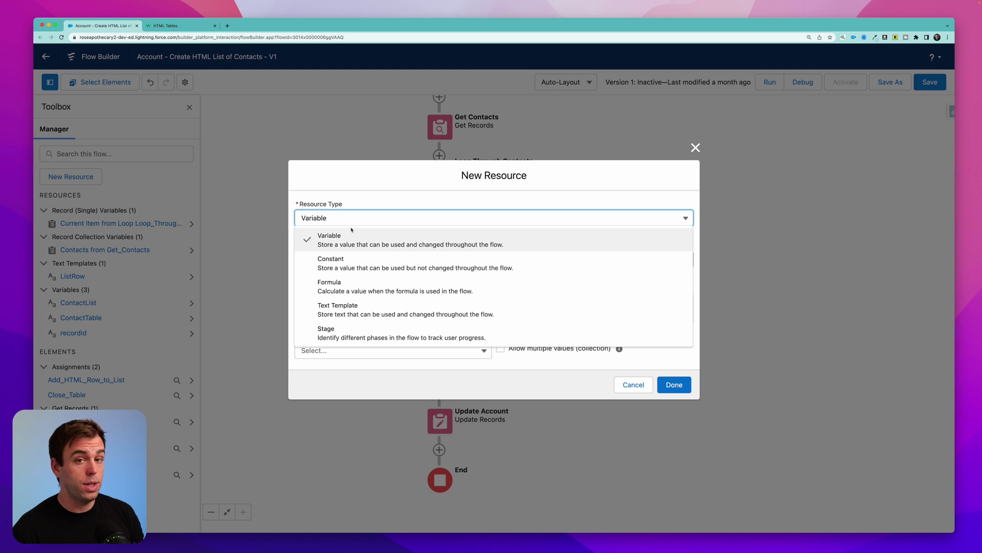
pyautogui.click(355, 310)
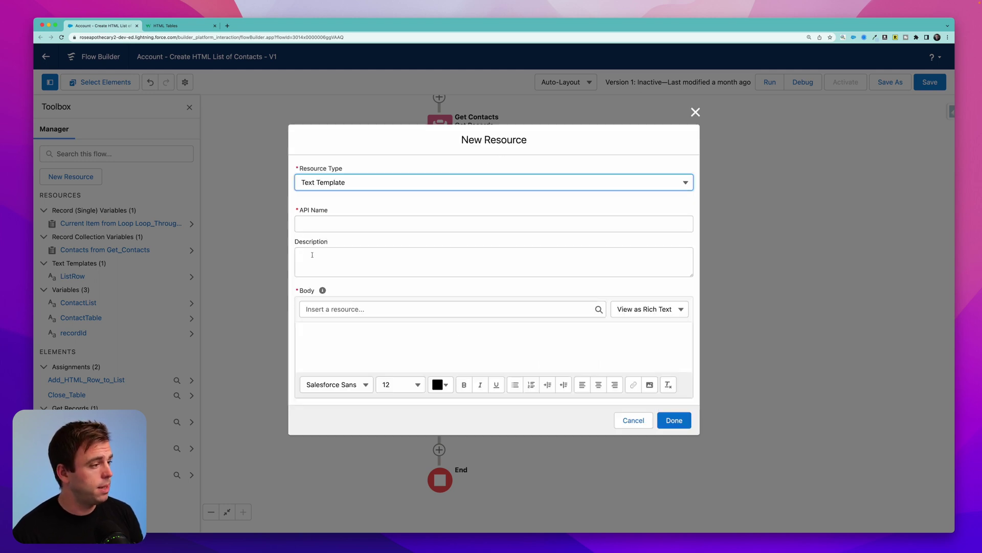
pyautogui.click(316, 220)
pyautogui.write('TableRow')
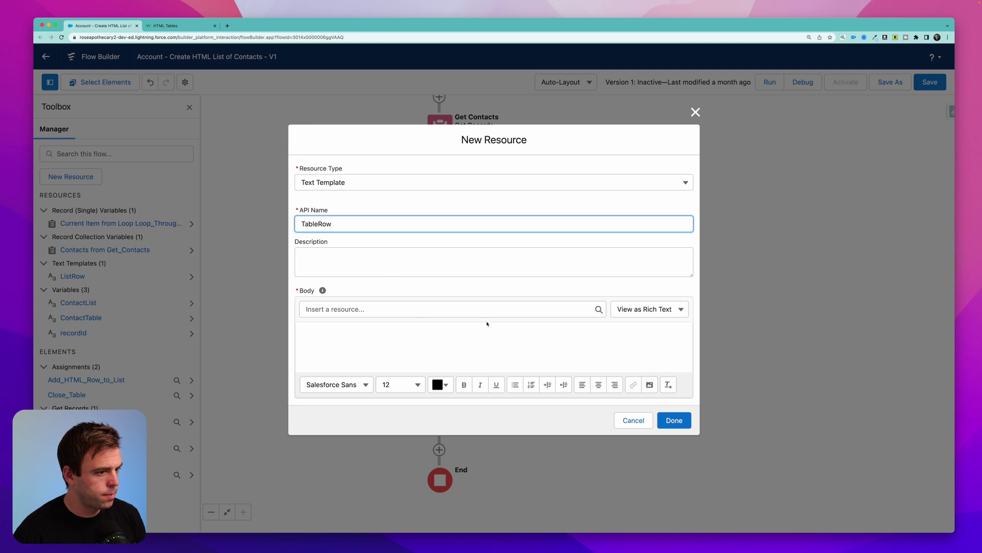
pyautogui.click(647, 311)
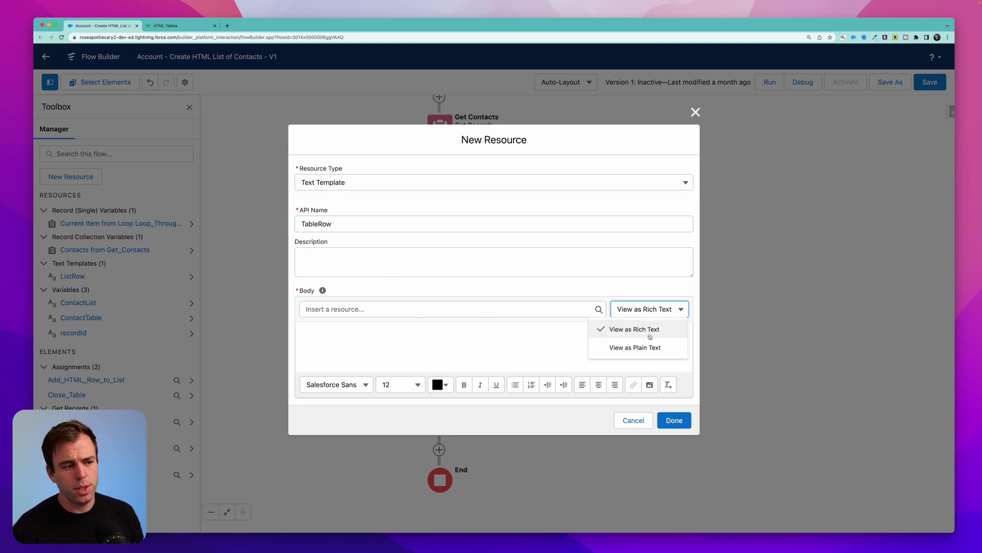
pyautogui.click(648, 348)
pyautogui.click(452, 357)
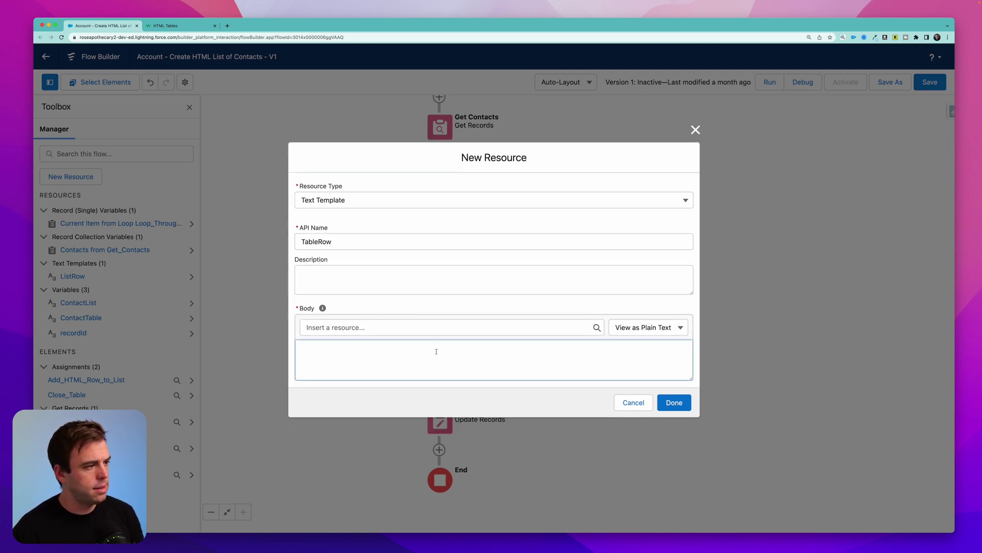
# Step: Select the W3Schools example table's first <tr> data row through its </tr>
pyautogui.click(167, 25)
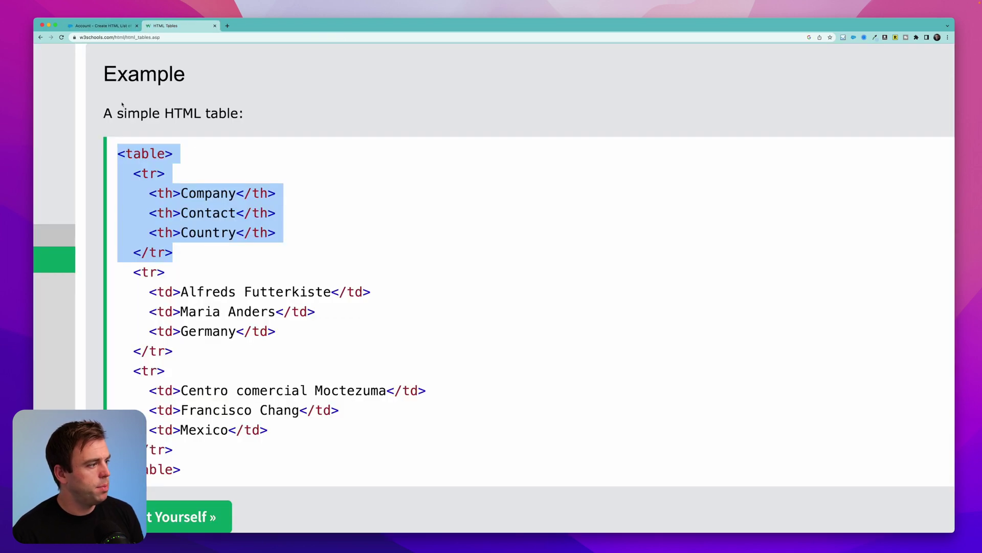
pyautogui.click(217, 346)
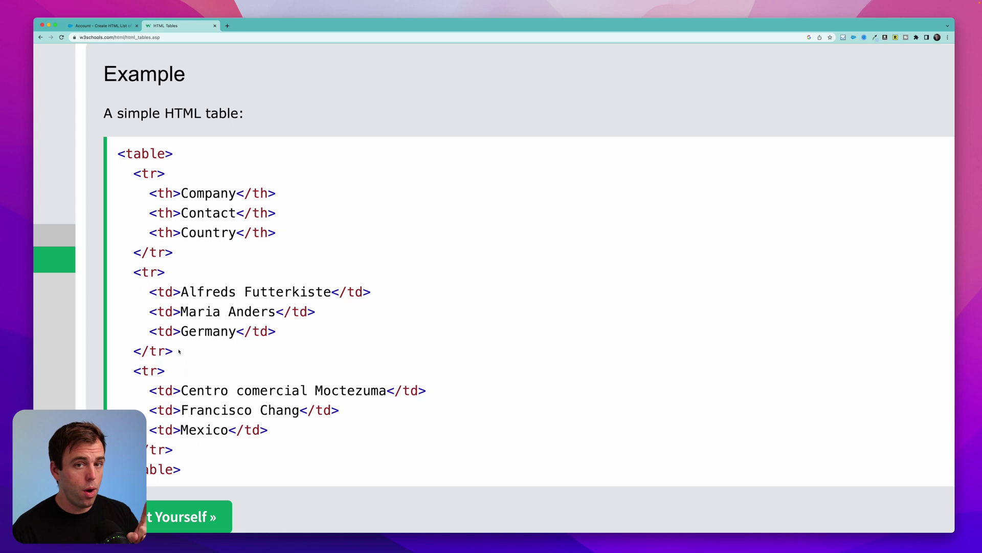
pyautogui.moveTo(172, 350); pyautogui.dragTo(119, 276)
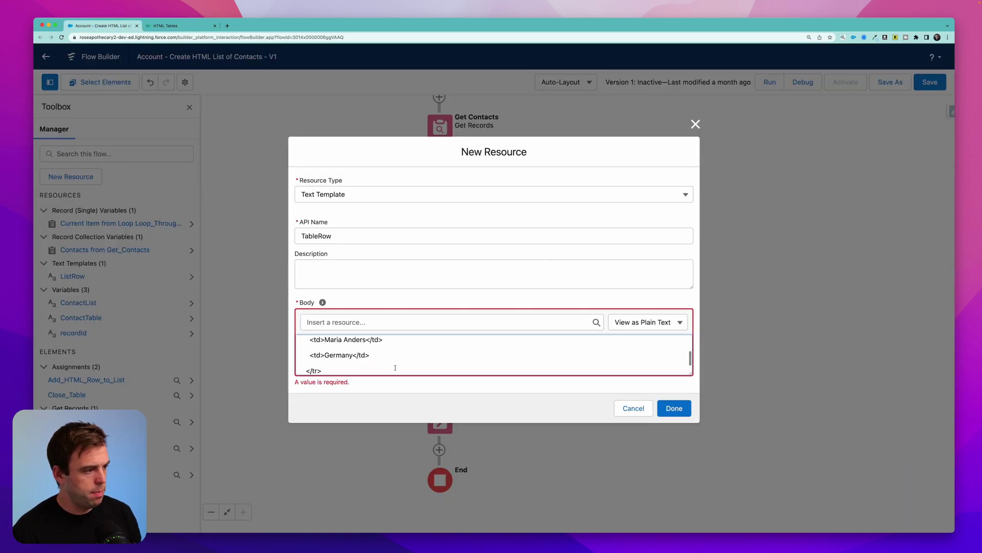
# Step: Enlarge the TableRow body and add a fourth <td> </td> cell after the Germany cell
pyautogui.scroll(-1, 395, 365)
pyautogui.scroll(3, 395, 367)
pyautogui.moveTo(395, 366); pyautogui.dragTo(307, 363)
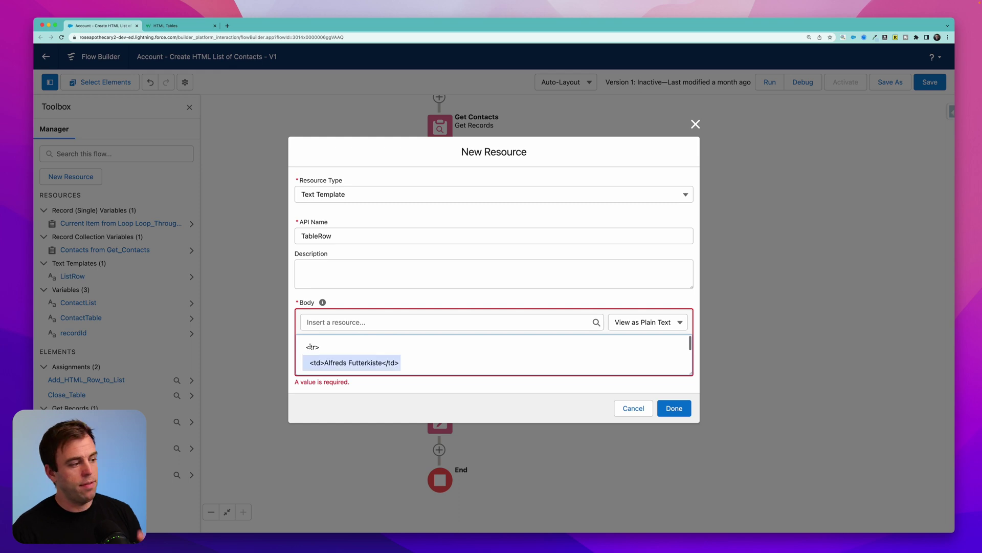
pyautogui.click(310, 347)
pyautogui.scroll(-2, 340, 369)
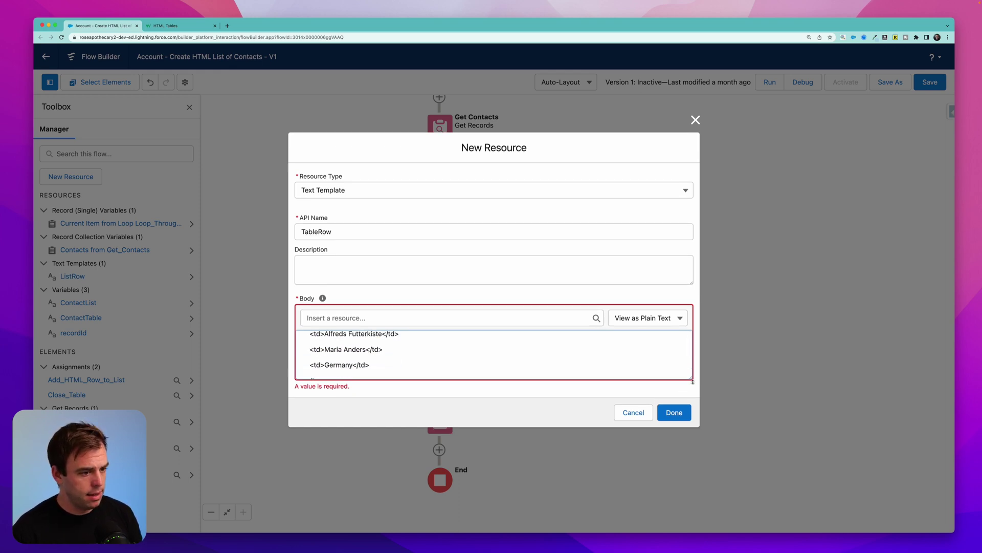
pyautogui.moveTo(693, 381); pyautogui.dragTo(692, 432)
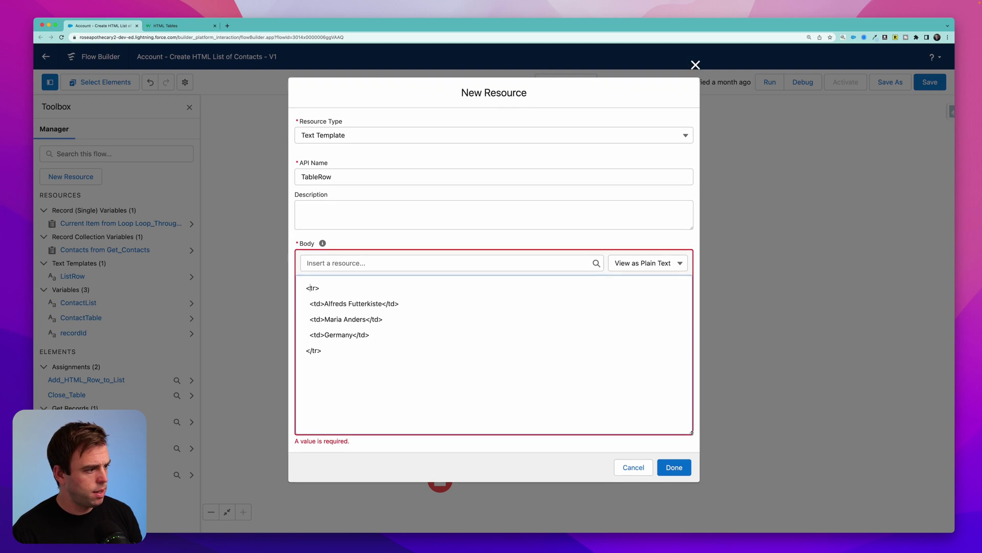
pyautogui.click(387, 304)
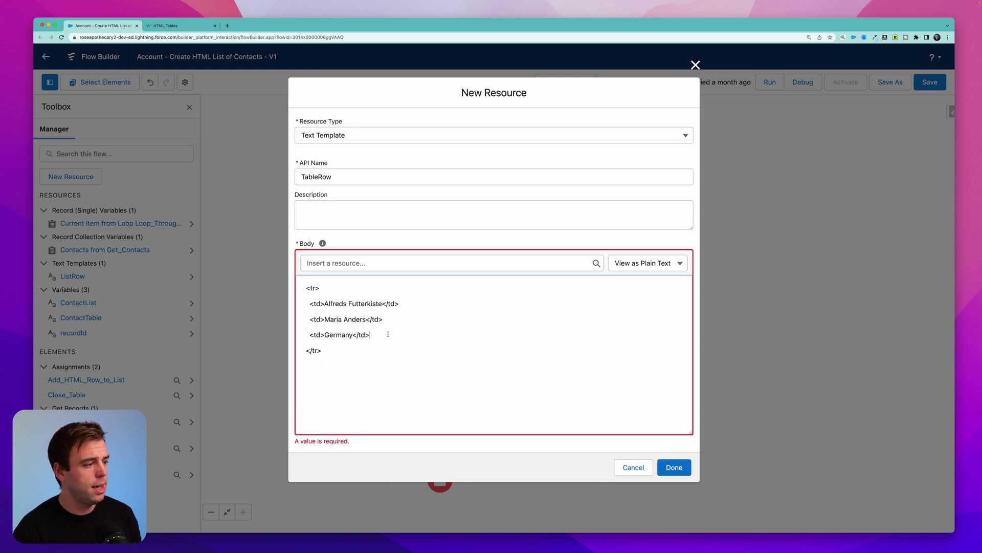
pyautogui.press('Return')
pyautogui.write('<t')
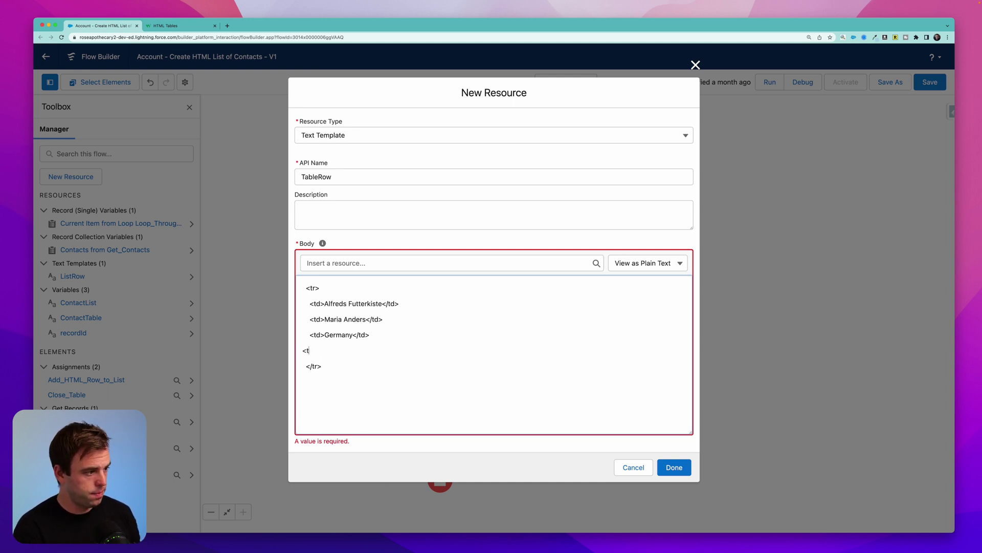
pyautogui.write('d> </td>')
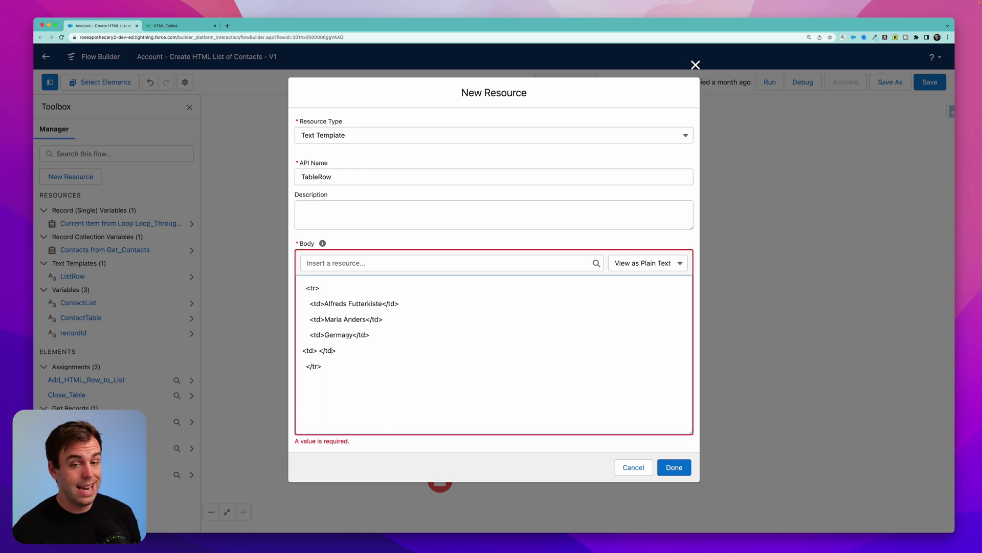
# Step: Delete Germany, the second cell's value and Alfreds Futterkiste, leaving the cells empty
pyautogui.doubleClick(328, 335)
pyautogui.press('BackSpace')
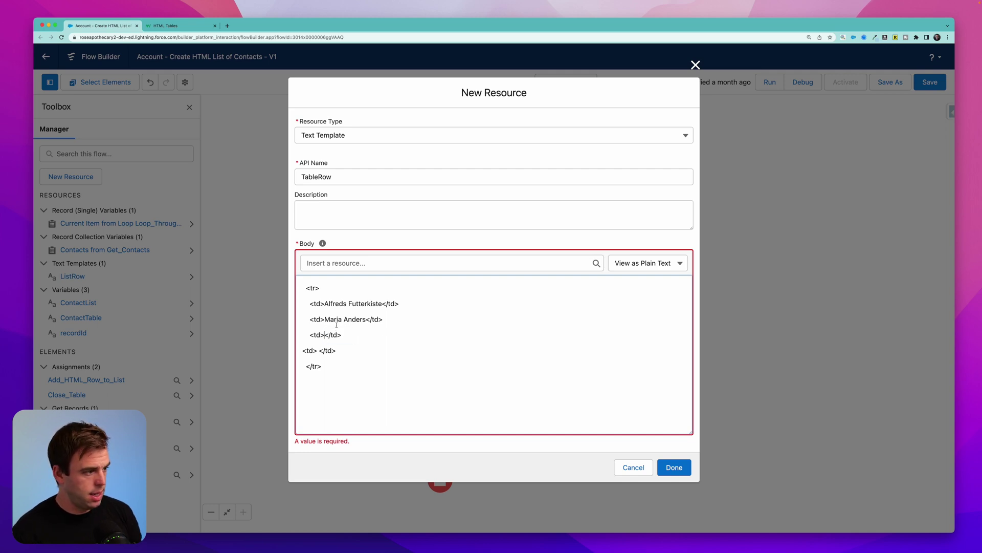
pyautogui.doubleClick(336, 319)
pyautogui.keyDown('shift'); pyautogui.click(364, 320); pyautogui.keyUp('shift')
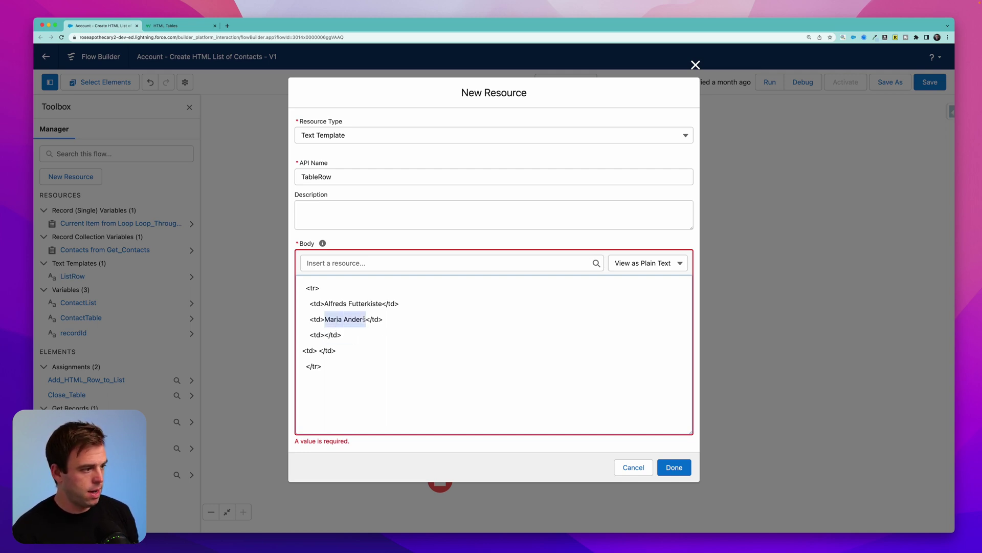
pyautogui.press('BackSpace')
pyautogui.doubleClick(332, 304)
pyautogui.keyDown('shift'); pyautogui.click(379, 304); pyautogui.keyUp('shift')
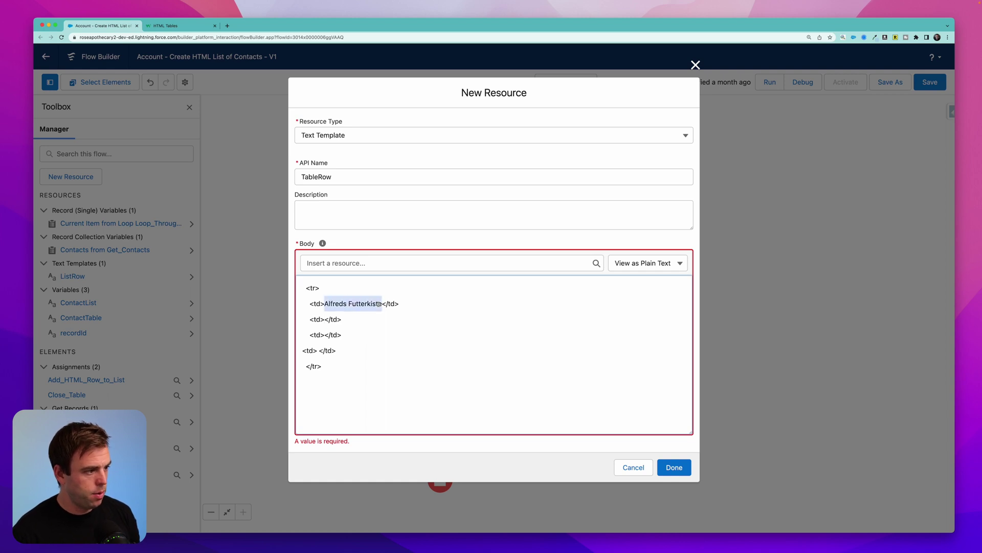
pyautogui.press('BackSpace')
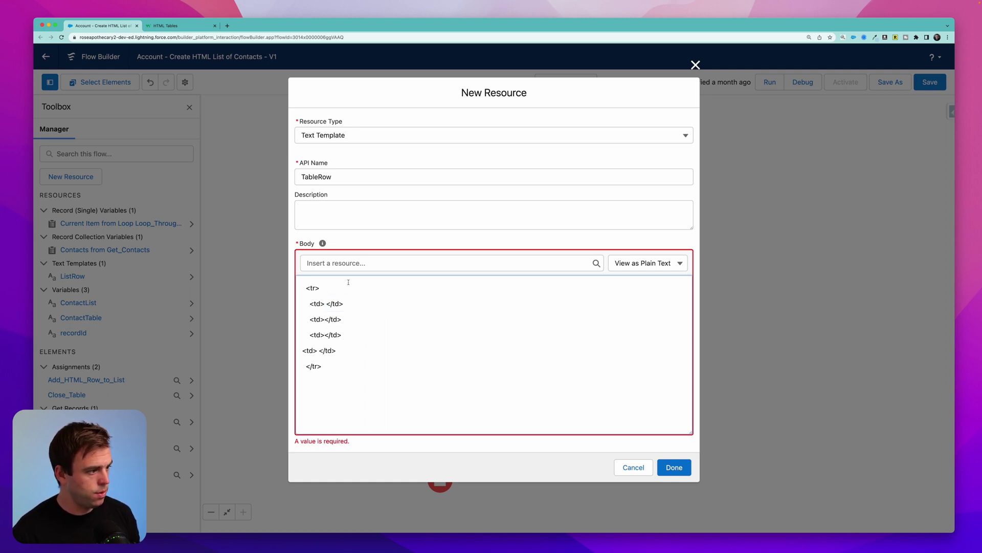
# Step: Insert the Current Item from Loop FirstName merge field into the first cell
pyautogui.click(340, 263)
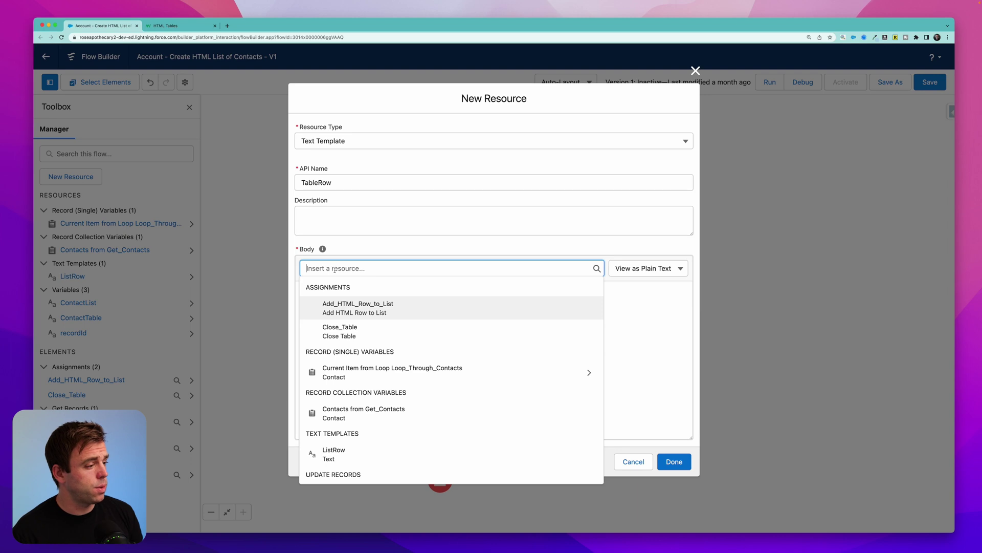
pyautogui.scroll(-2, 355, 320)
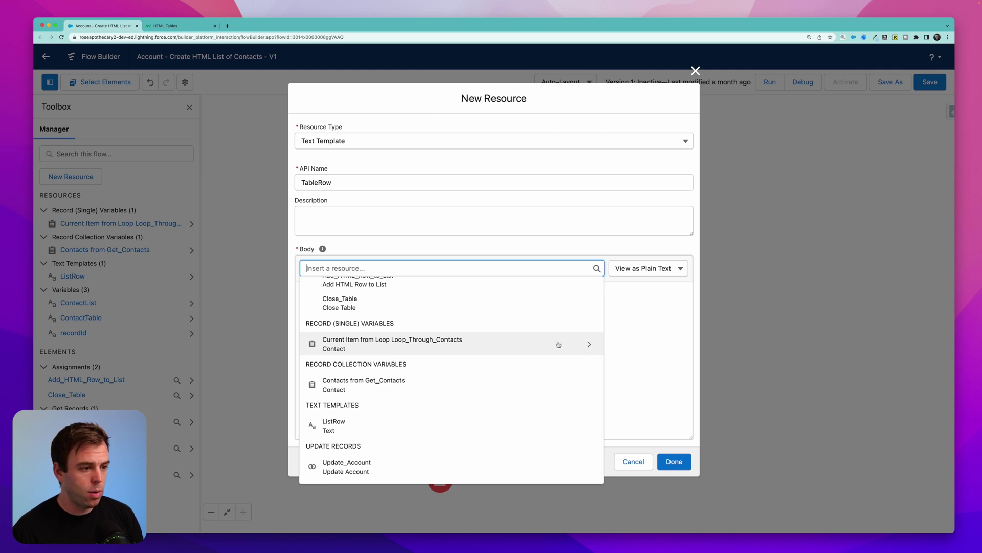
pyautogui.click(526, 346)
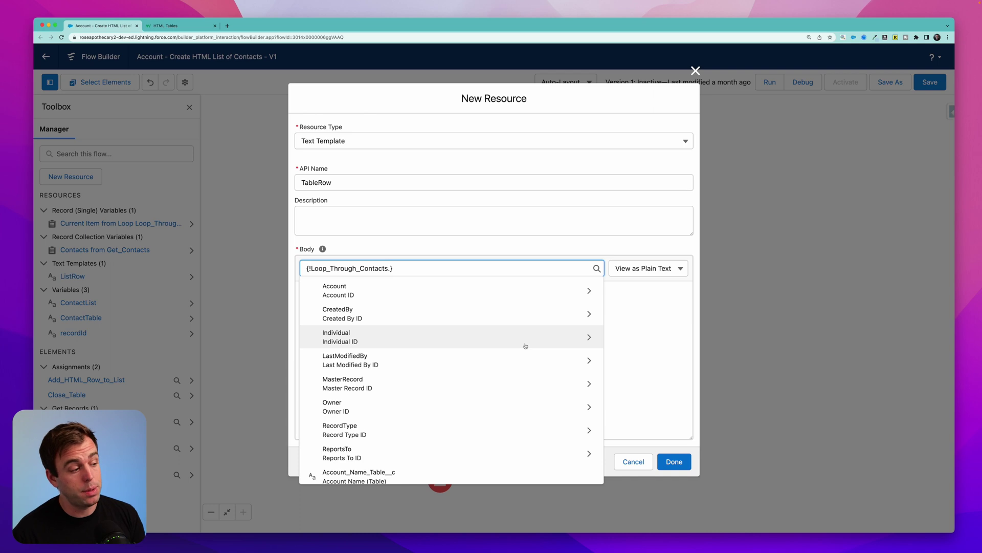
pyautogui.scroll(-3, 481, 404)
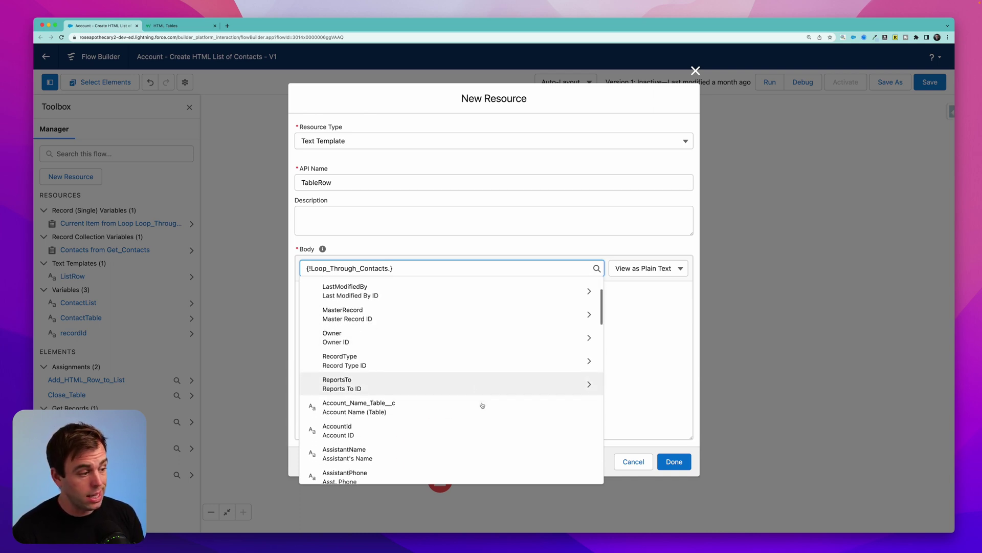
pyautogui.scroll(-10, 482, 406)
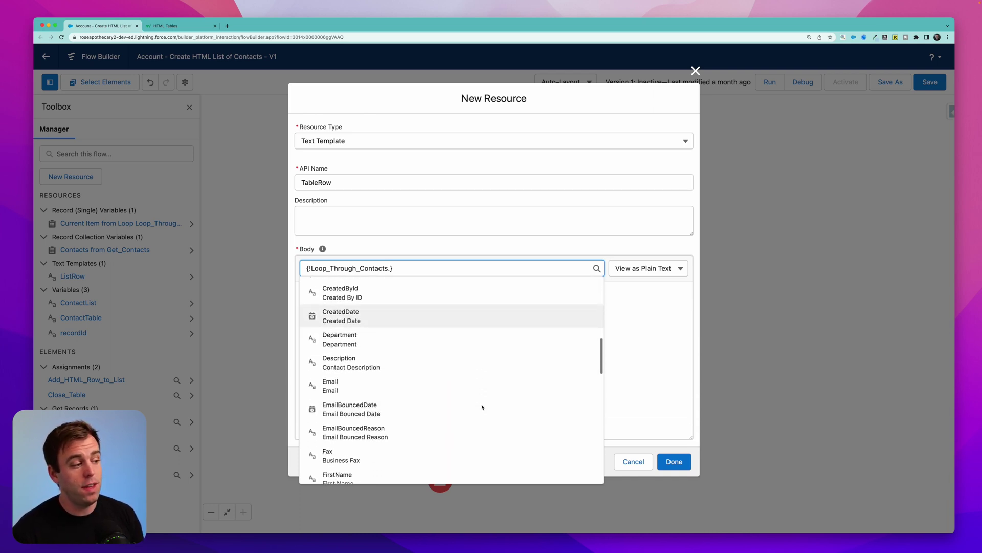
pyautogui.scroll(-3, 482, 407)
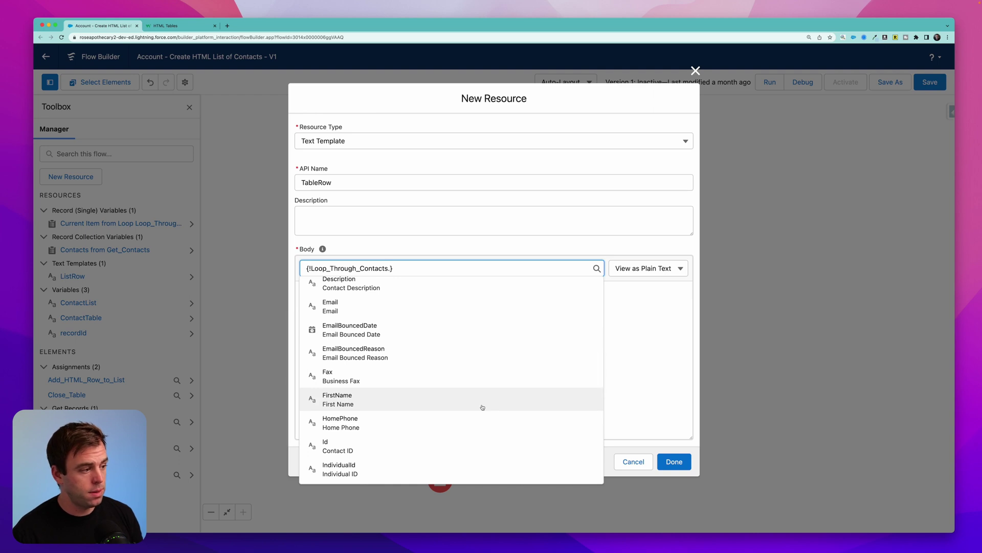
pyautogui.write('first')
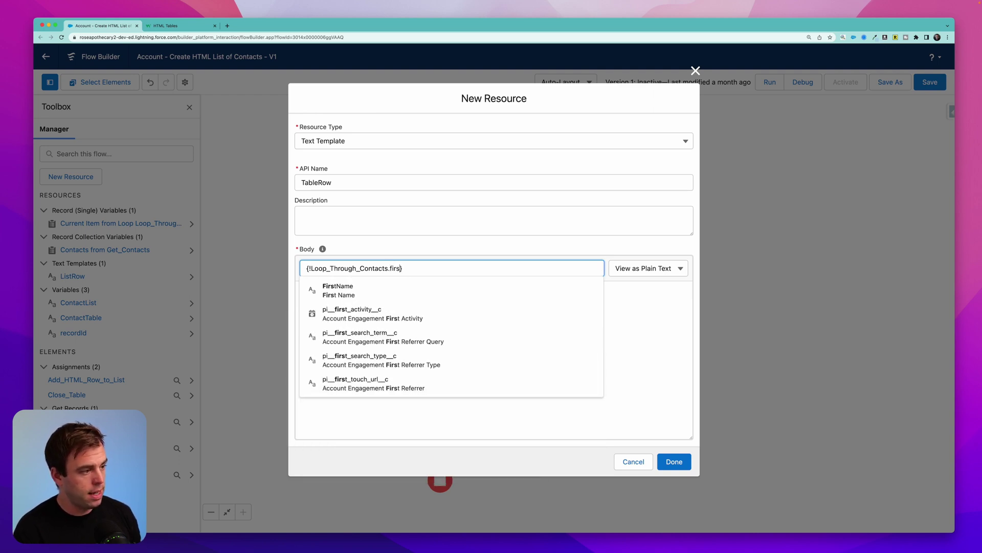
pyautogui.click(349, 290)
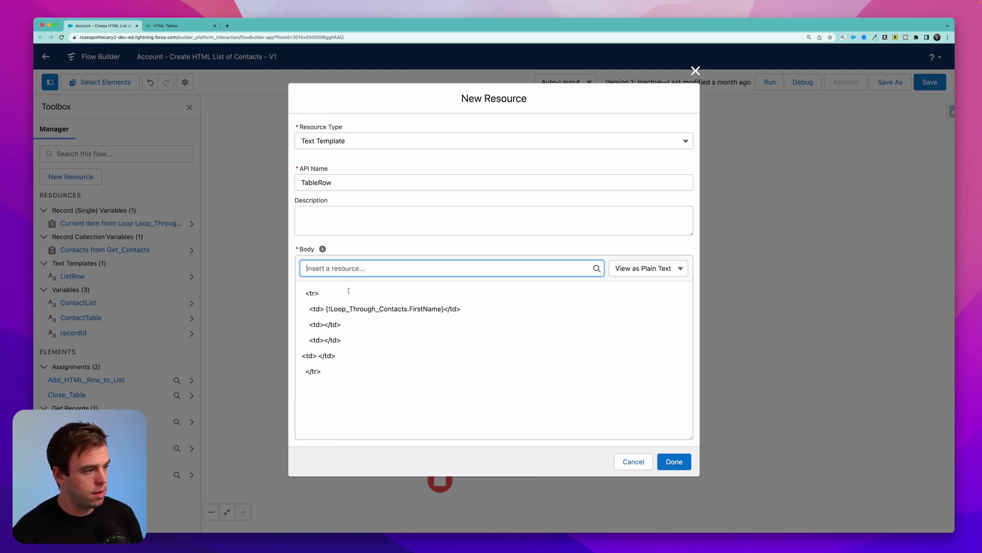
pyautogui.moveTo(327, 309); pyautogui.dragTo(444, 309)
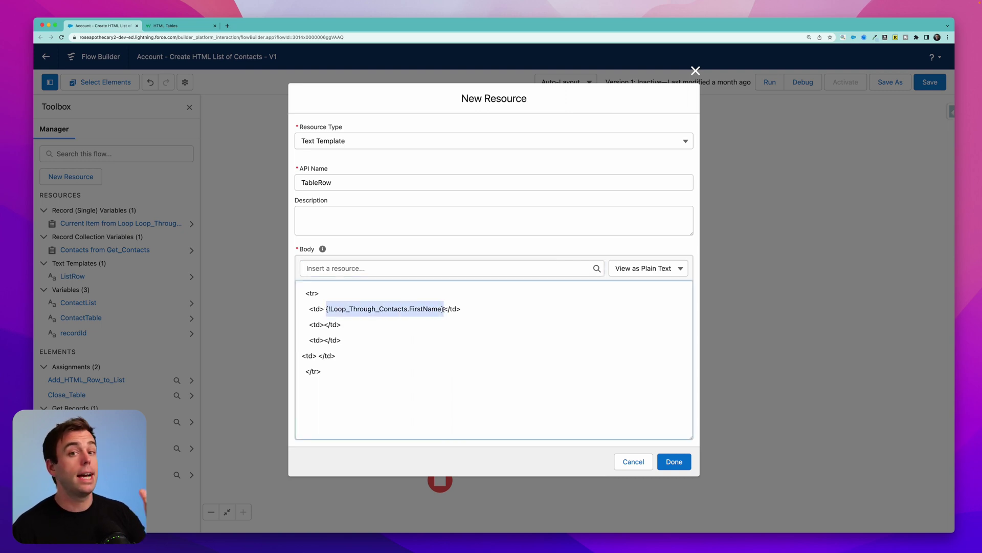
# Step: Insert the looped contact's LastName merge field into the template
pyautogui.click(360, 269)
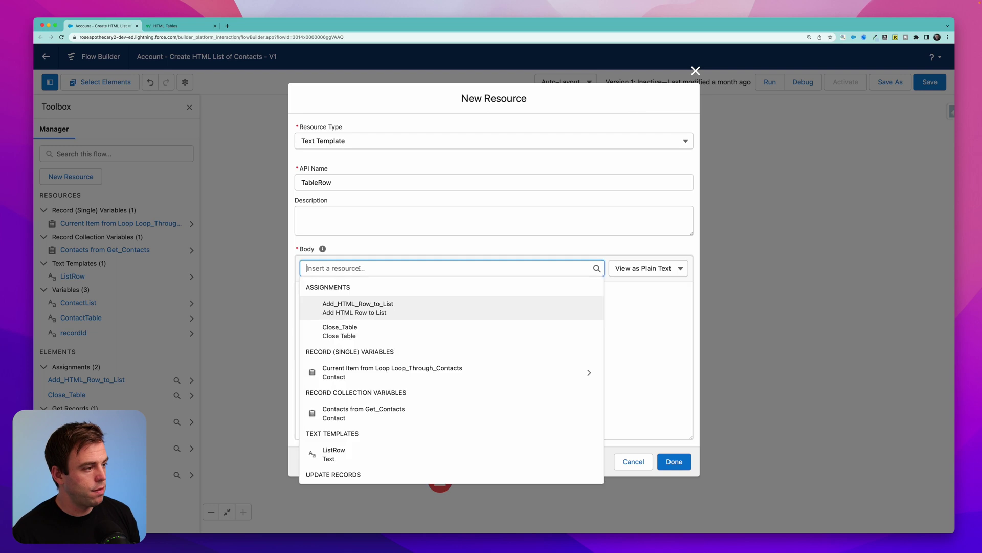
pyautogui.click(369, 373)
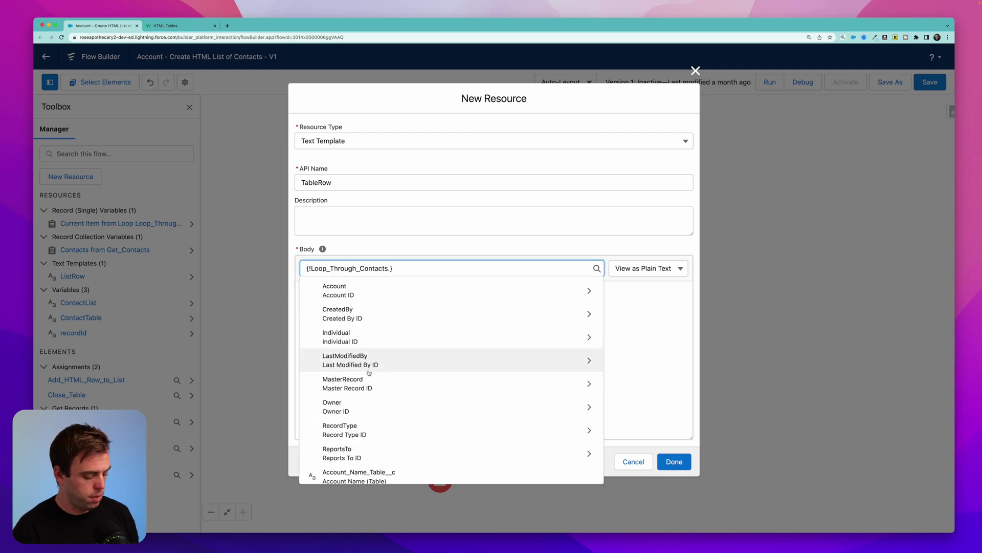
pyautogui.write('last')
pyautogui.scroll(-1, 372, 380)
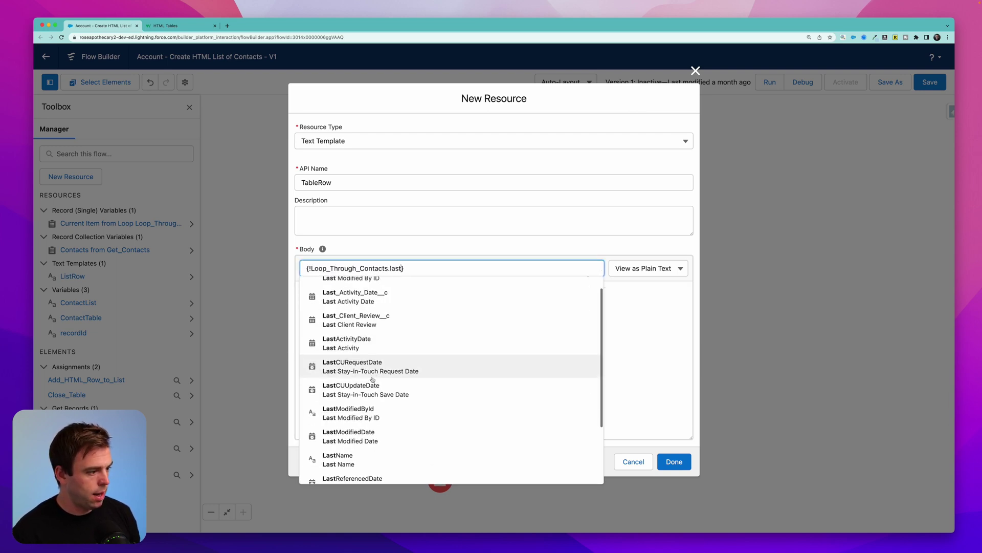
pyautogui.scroll(-3, 372, 380)
pyautogui.click(372, 383)
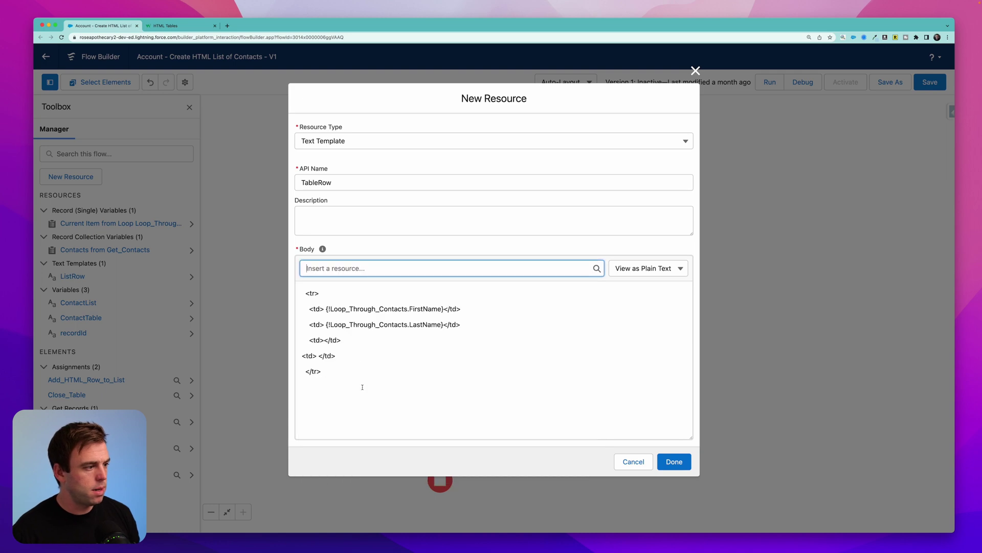
# Step: Insert the looped contact's Phone merge field into a blank <td> cell
pyautogui.click(323, 342)
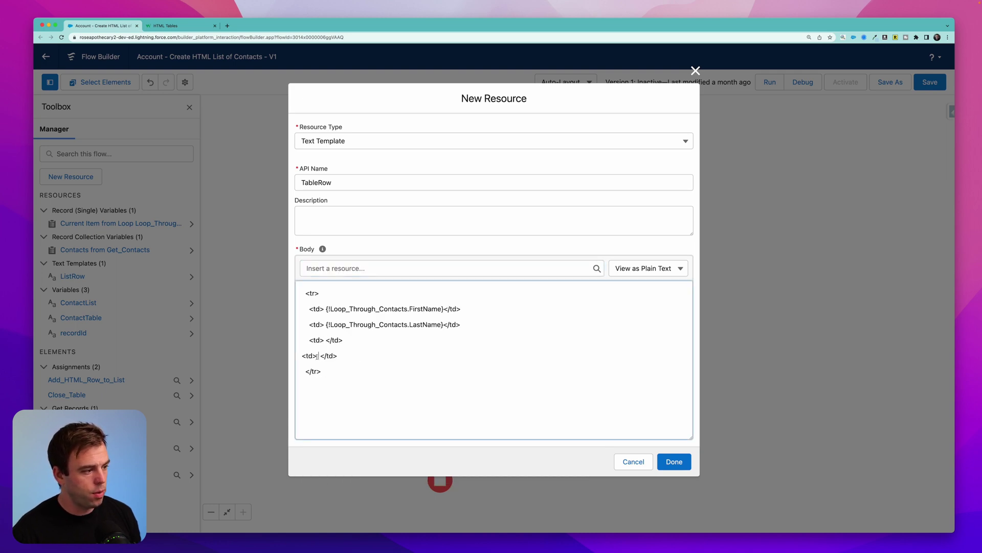
pyautogui.click(328, 271)
pyautogui.click(371, 369)
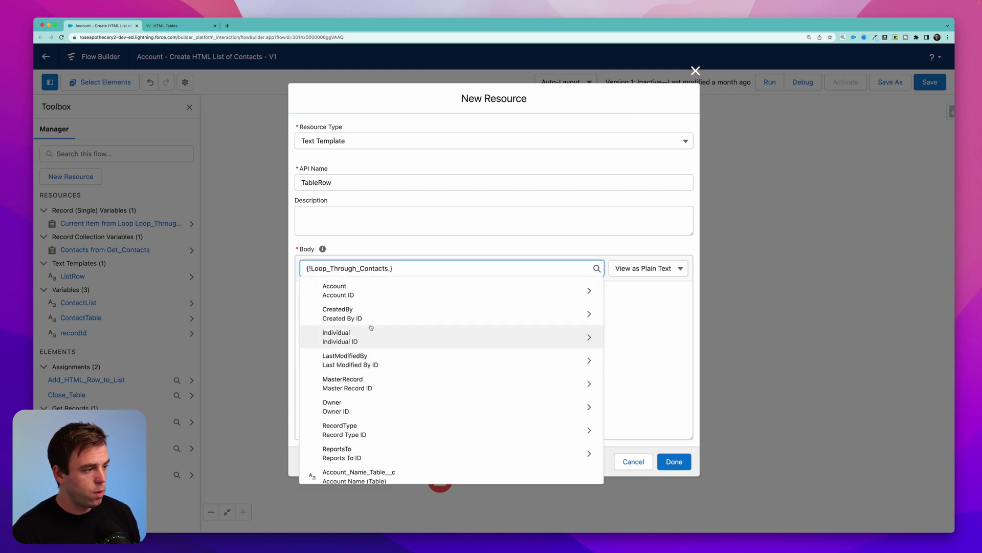
pyautogui.write('phone')
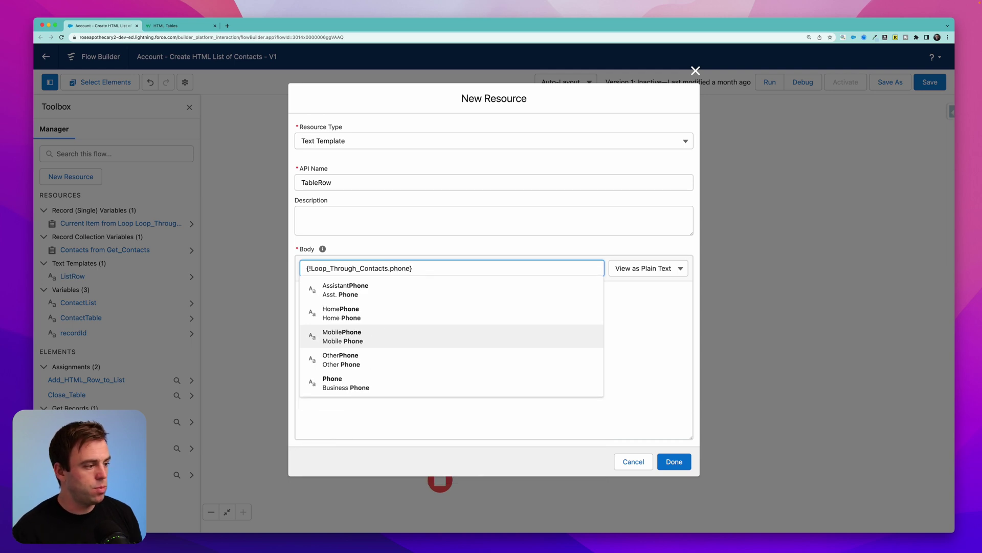
pyautogui.click(368, 378)
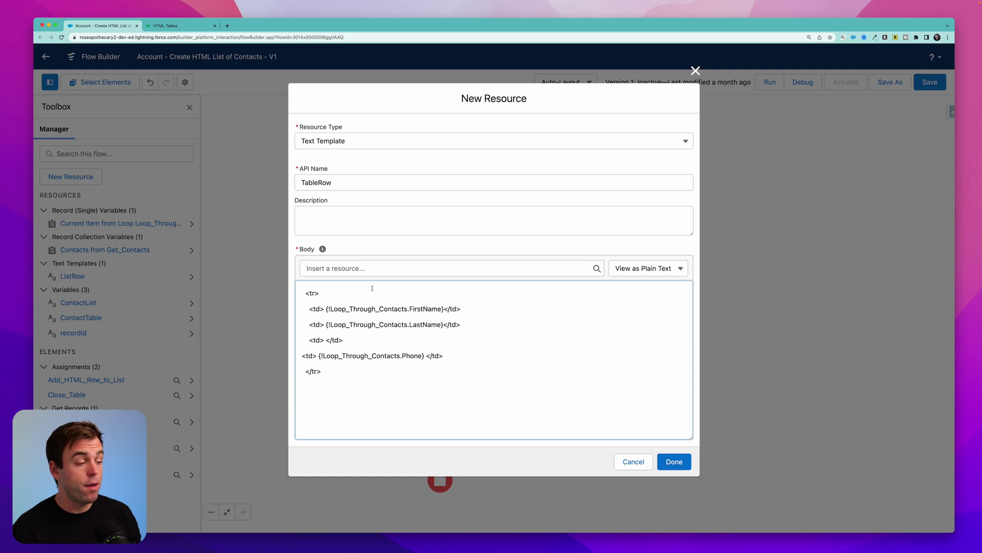
# Step: Insert Loop_Through_Contacts > Account > Name into the empty cell, remove the stray space, and save TableRow
pyautogui.click(387, 272)
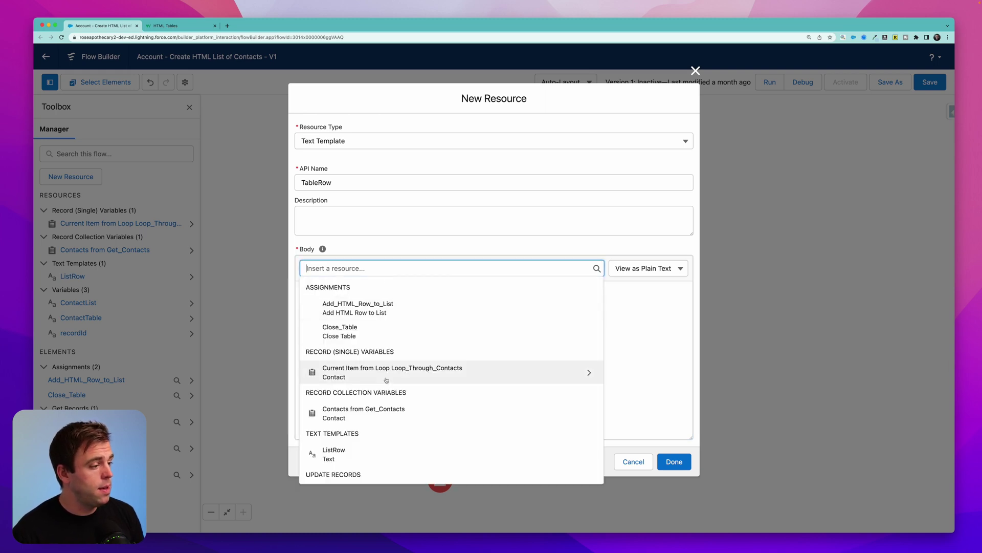
pyautogui.click(367, 370)
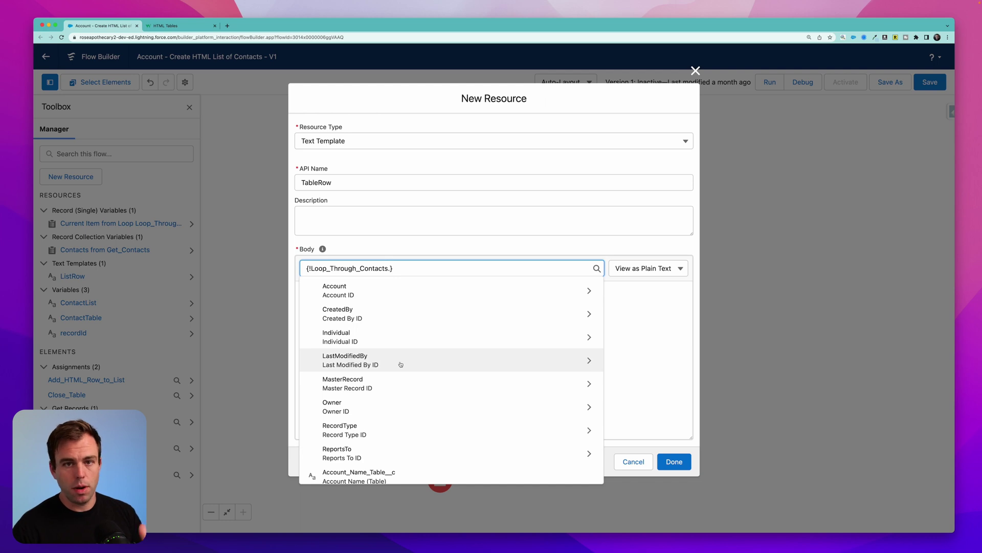
pyautogui.scroll(-5, 400, 392)
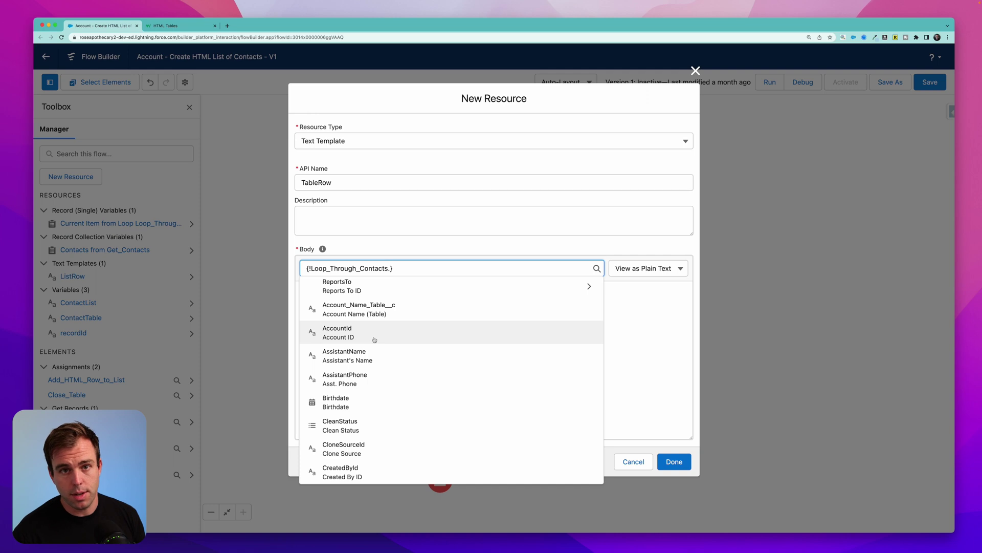
pyautogui.scroll(5, 374, 340)
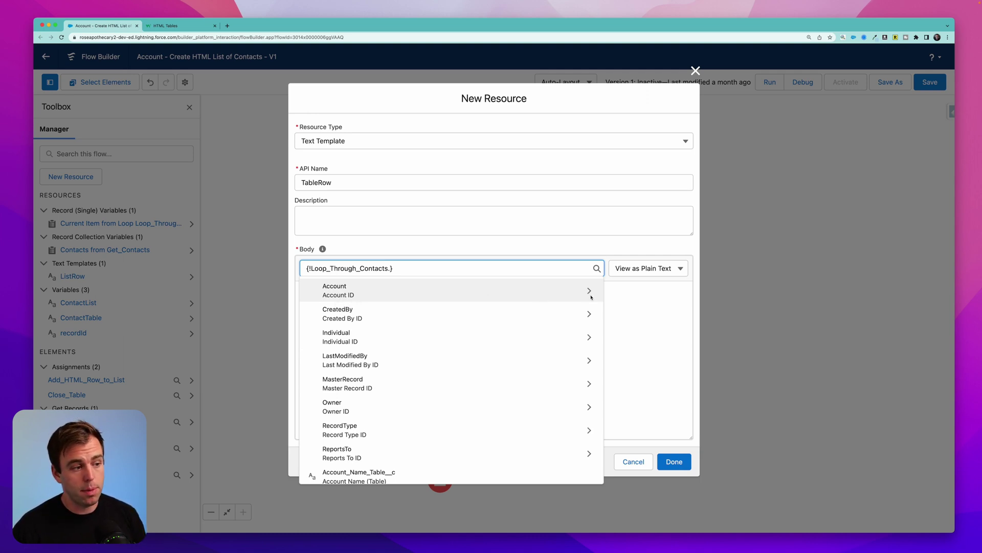
pyautogui.click(548, 294)
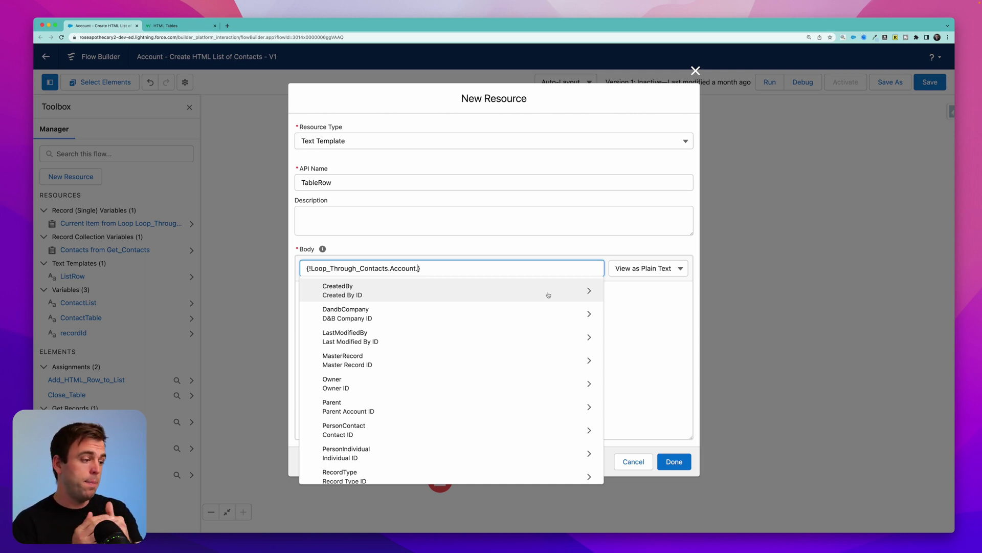
pyautogui.scroll(-5, 545, 317)
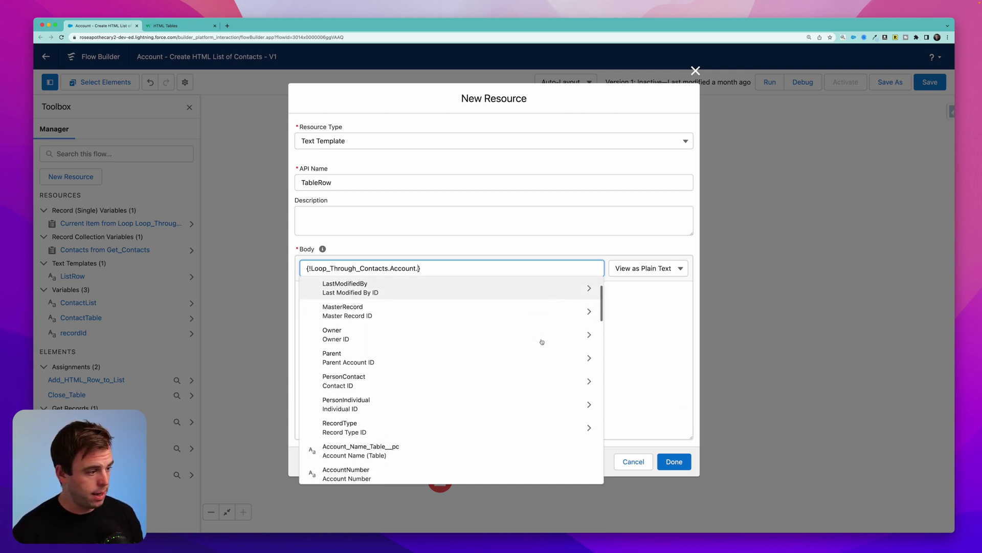
pyautogui.scroll(-2, 542, 342)
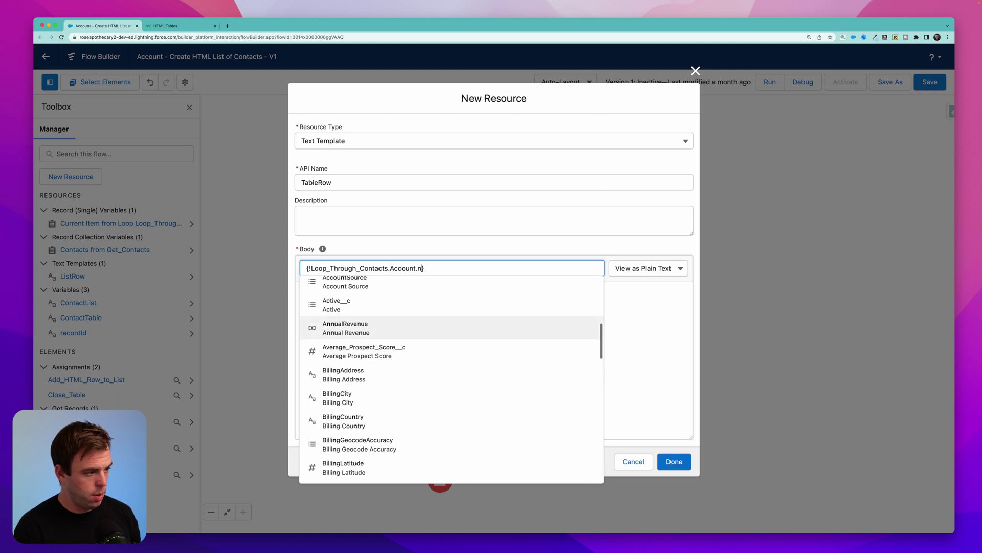
pyautogui.write('name')
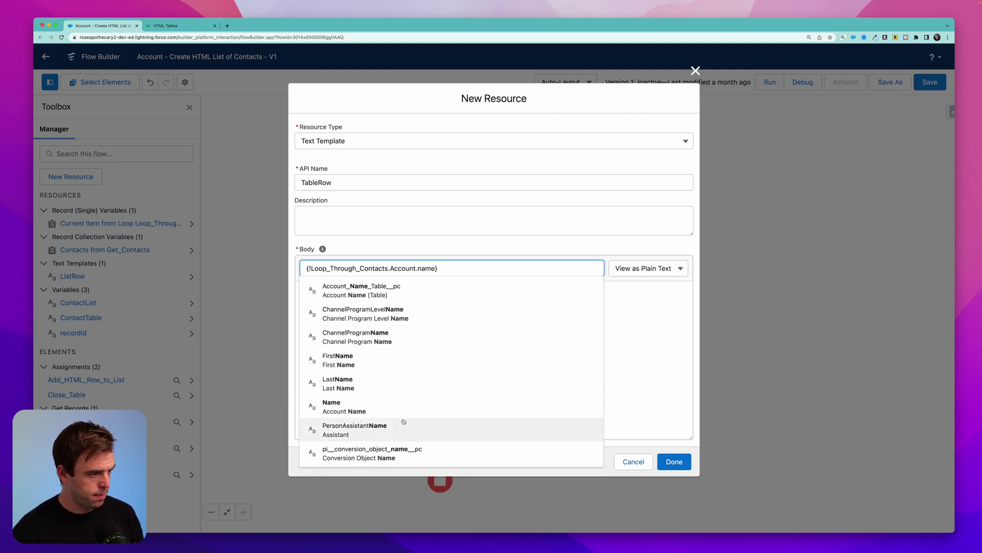
pyautogui.click(343, 409)
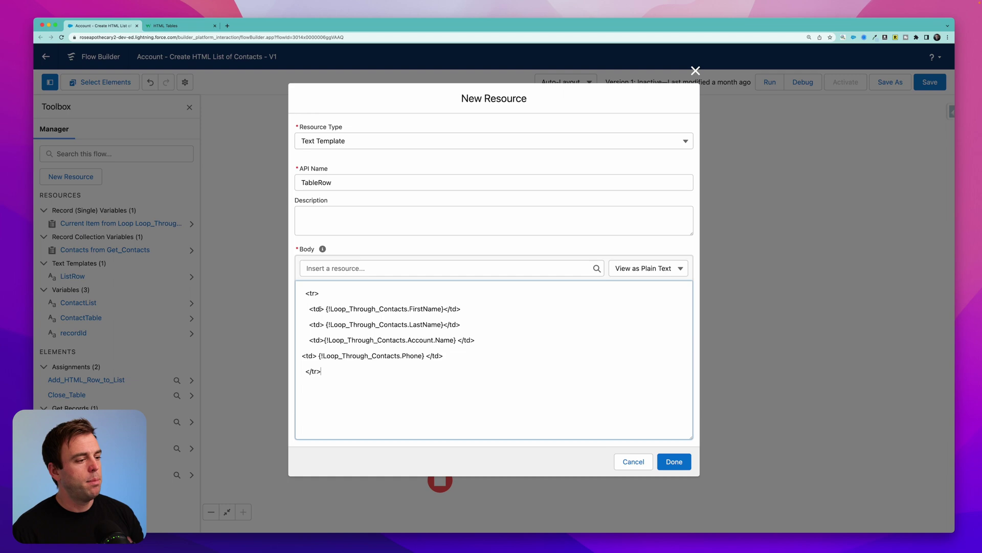
pyautogui.click(325, 308)
pyautogui.press('BackSpace')
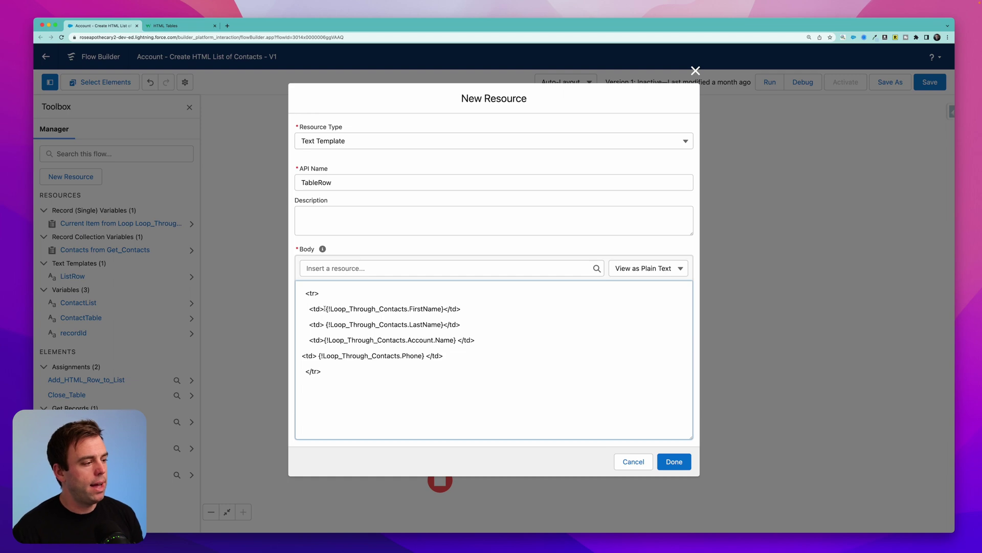
pyautogui.click(674, 461)
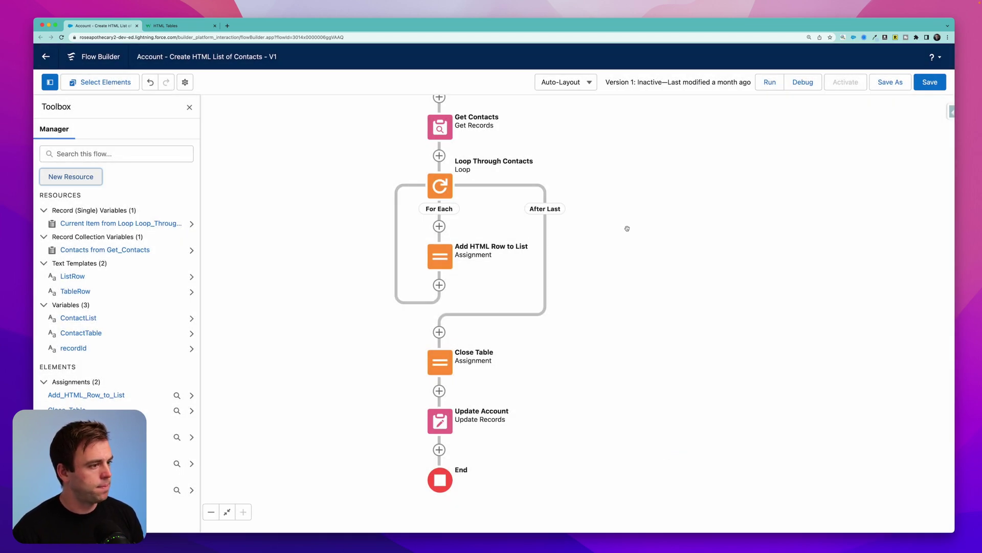
# Step: Rename the Add HTML Row to List assignment to Add HTML Row to Table
pyautogui.moveTo(624, 226); pyautogui.dragTo(620, 252)
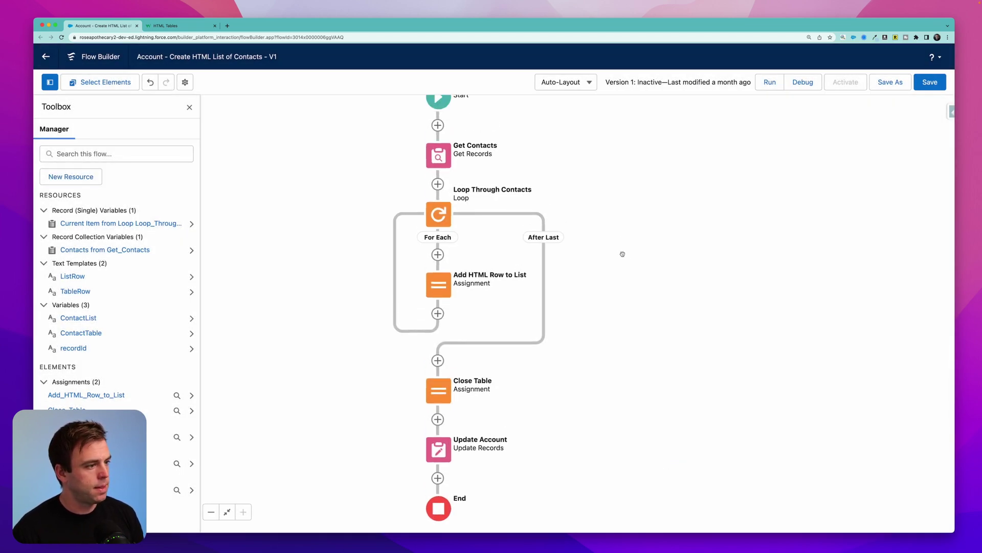
pyautogui.doubleClick(444, 286)
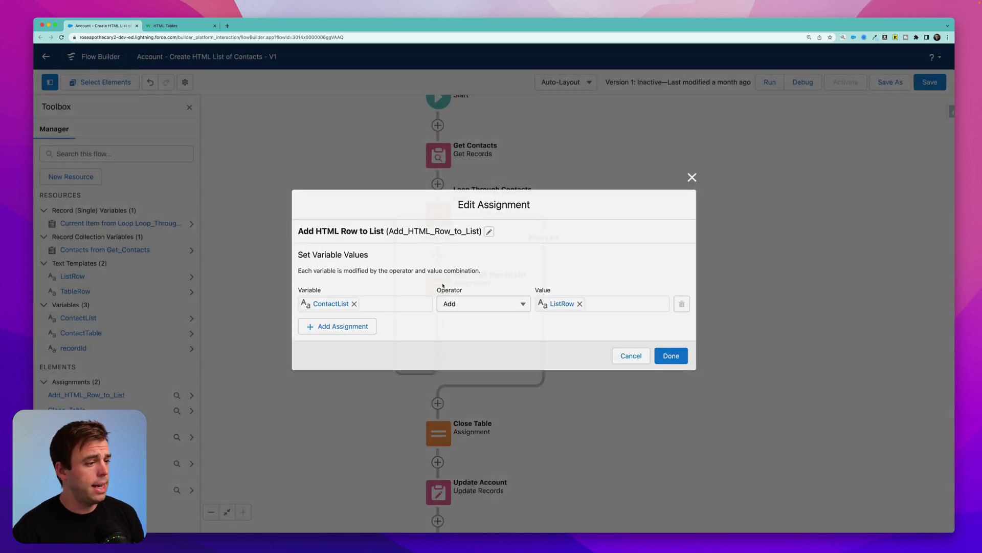
pyautogui.click(489, 231)
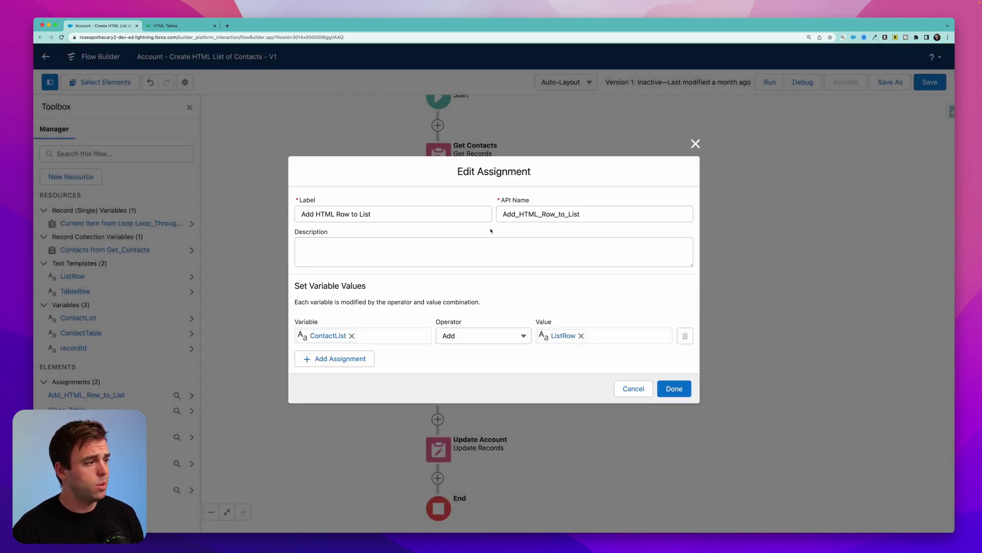
pyautogui.click(353, 214)
pyautogui.doubleClick(365, 214)
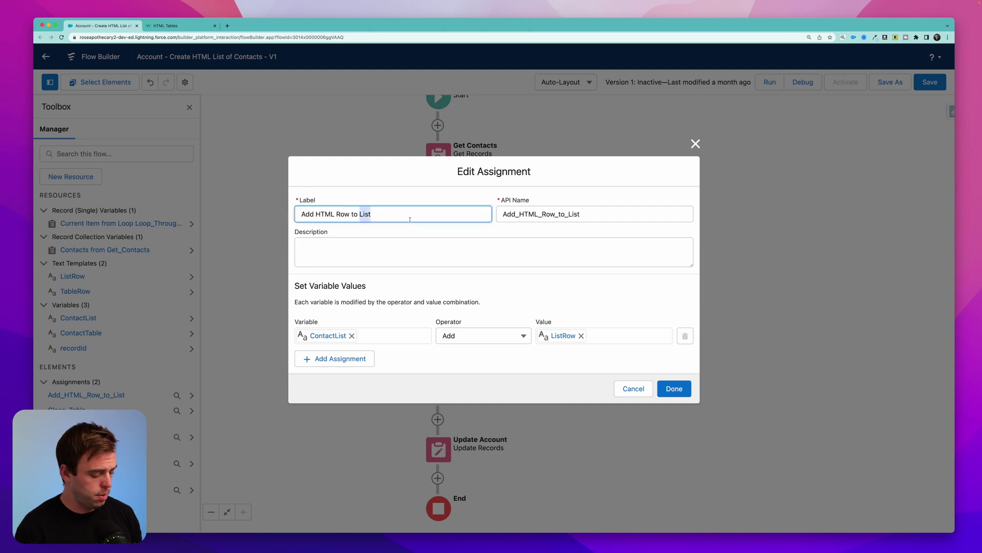
pyautogui.write('Table')
pyautogui.click(359, 341)
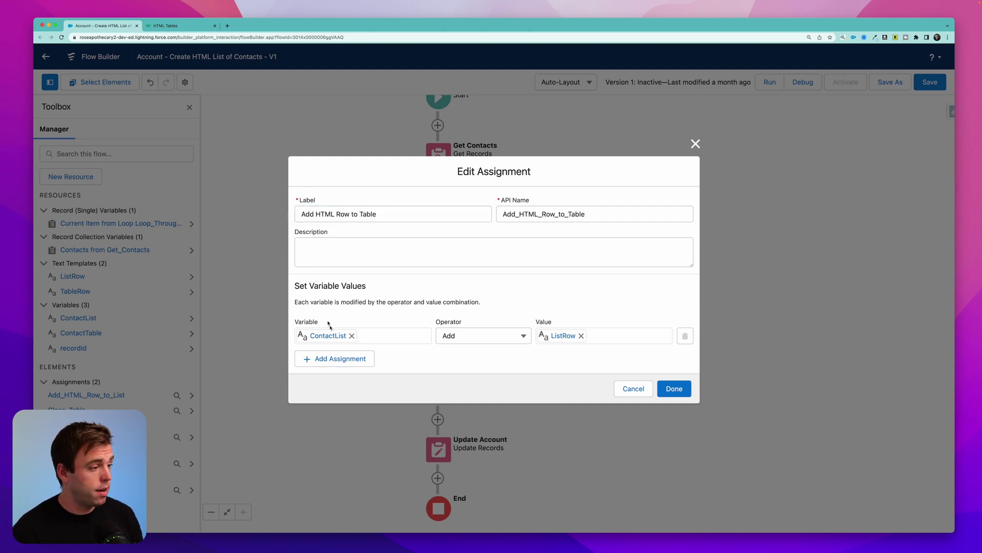
# Step: Point the assignment at the ContactTable variable, adding the row template value instead of ListRow
pyautogui.click(355, 334)
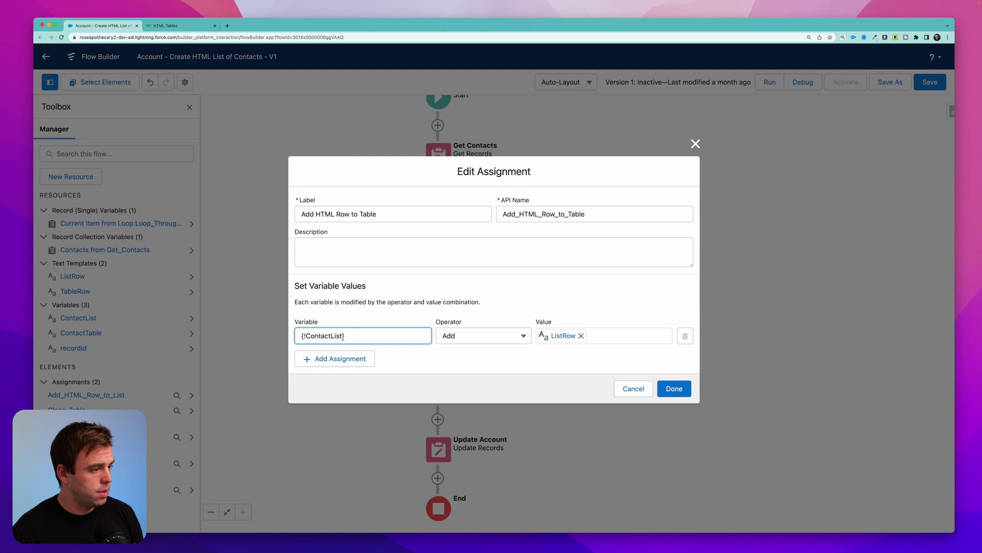
pyautogui.press('BackSpace')
pyautogui.press('BackSpace')
pyautogui.press('BackSpace')
pyautogui.press('BackSpace')
pyautogui.press('BackSpace')
pyautogui.press('BackSpace')
pyautogui.press('BackSpace')
pyautogui.press('BackSpace')
pyautogui.press('BackSpace')
pyautogui.press('BackSpace')
pyautogui.press('BackSpace')
pyautogui.press('BackSpace')
pyautogui.press('BackSpace')
pyautogui.press('BackSpace')
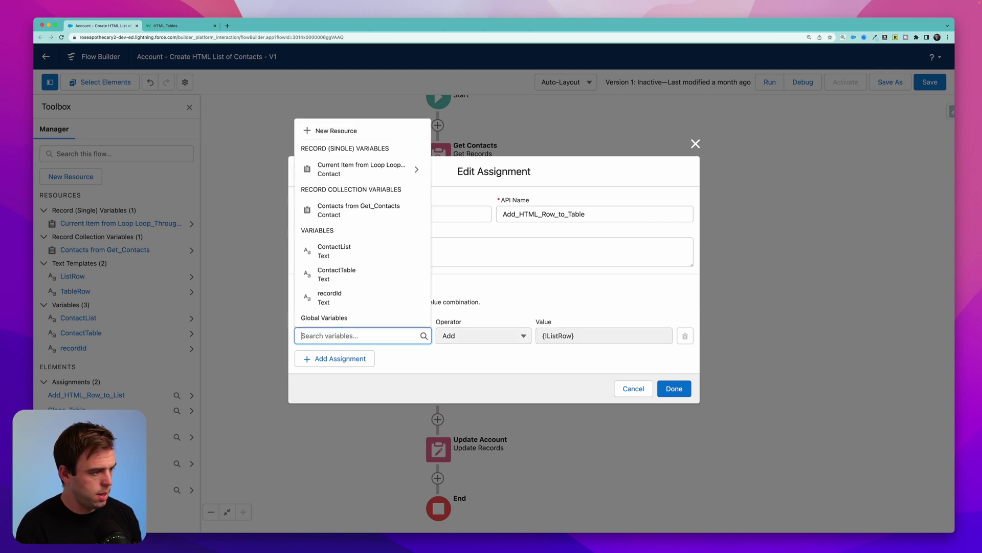
pyautogui.write('Contact')
pyautogui.click(367, 313)
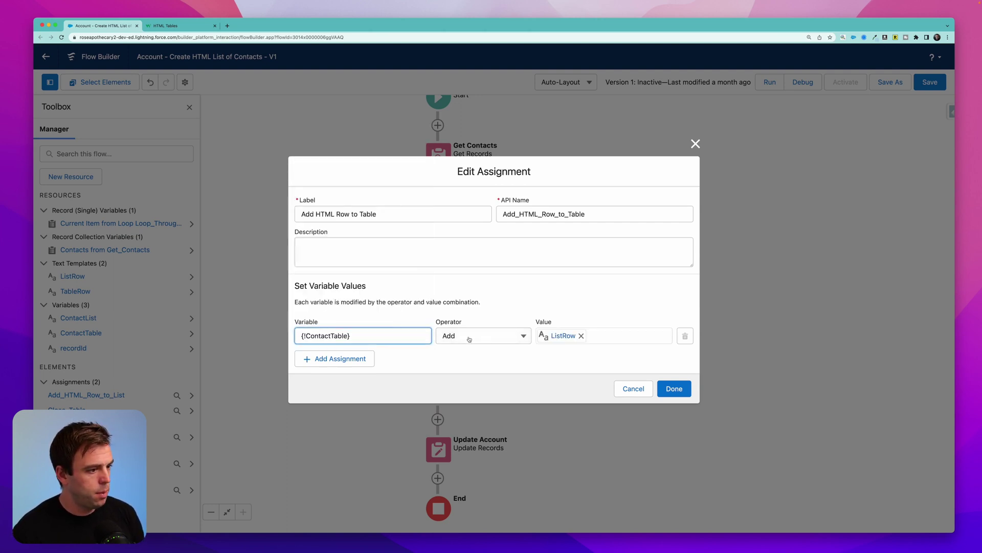
pyautogui.click(581, 336)
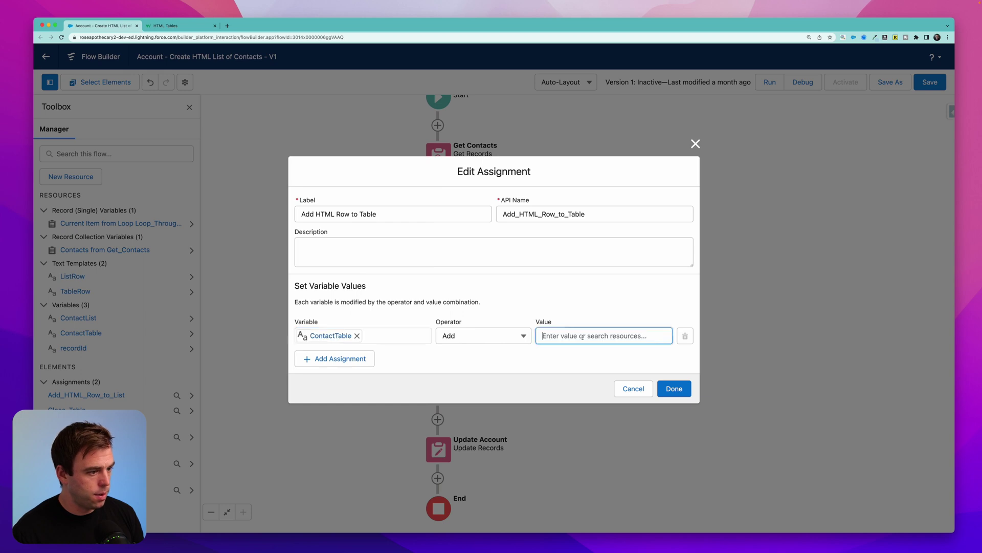
pyautogui.click(582, 336)
pyautogui.write('table')
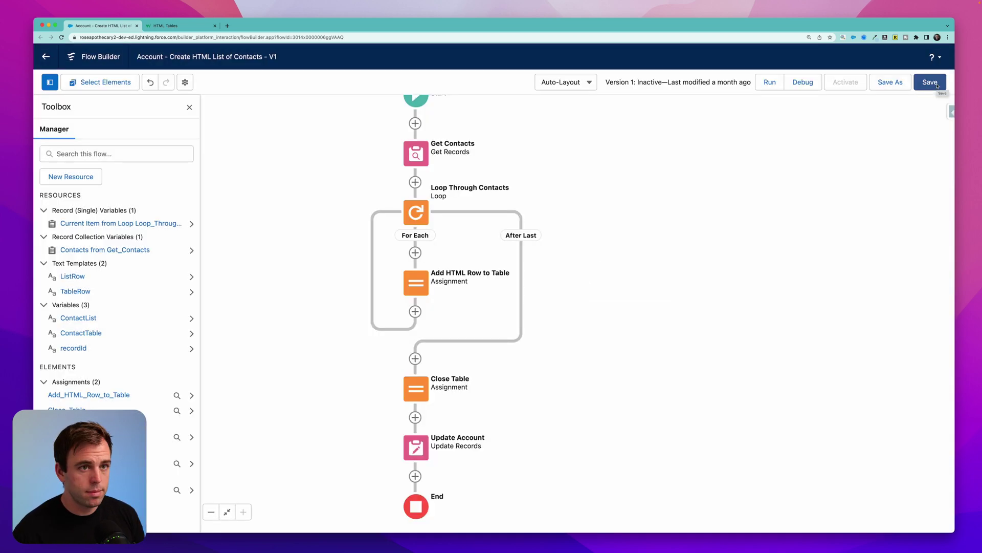
pyautogui.click(932, 82)
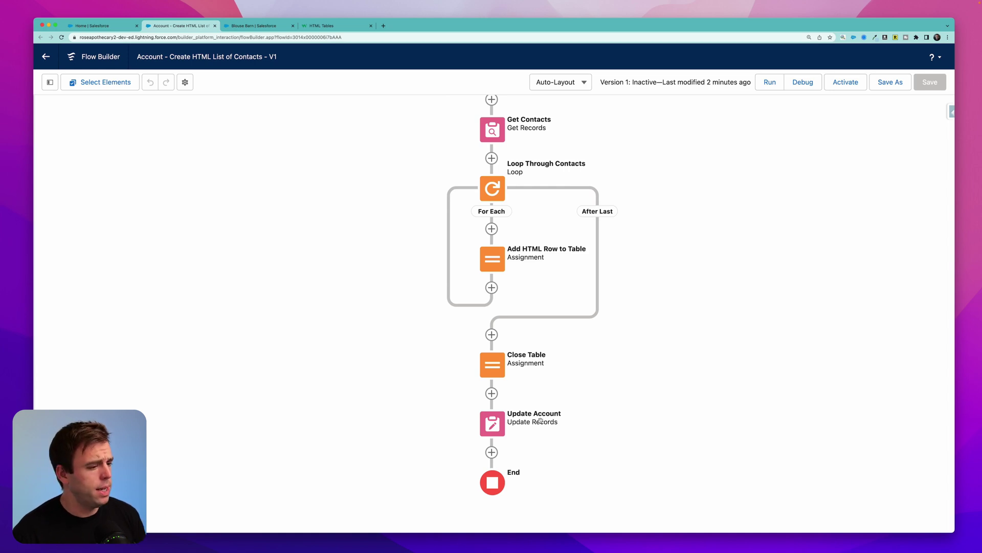
# Step: Set Update Account's Contact_List__c value to ContactTable instead of ContactList, and save the flow
pyautogui.doubleClick(492, 424)
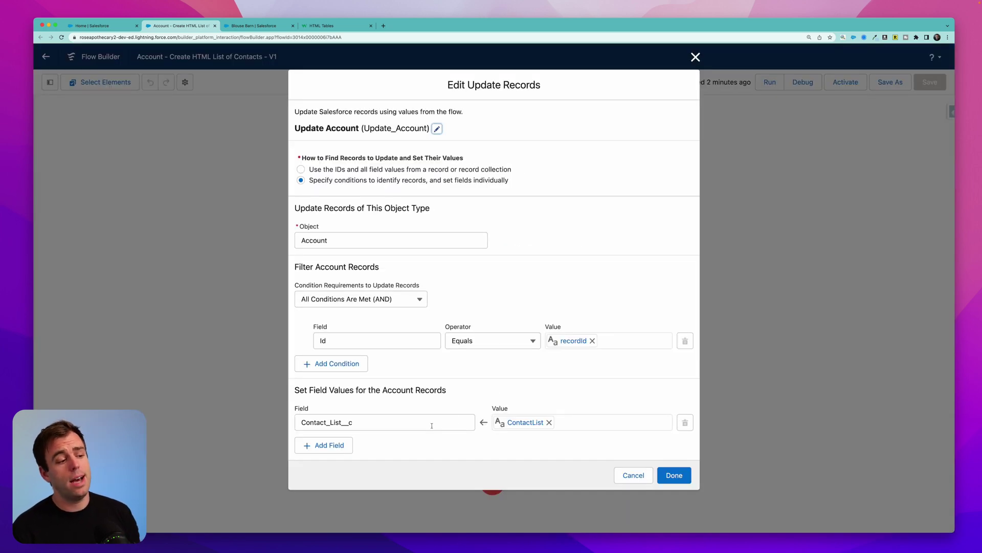
pyautogui.click(549, 423)
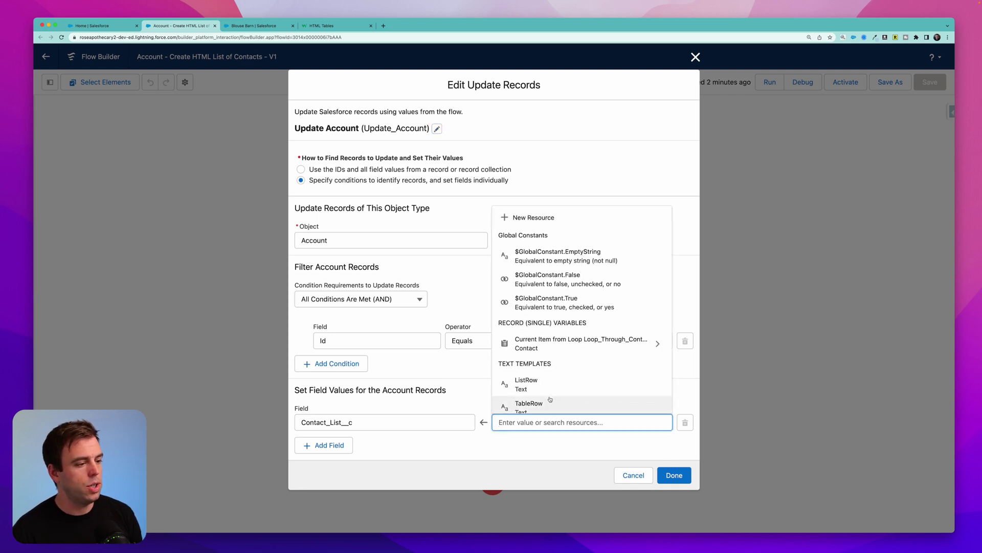
pyautogui.scroll(-2, 550, 367)
pyautogui.scroll(-2, 551, 368)
pyautogui.scroll(-2, 557, 372)
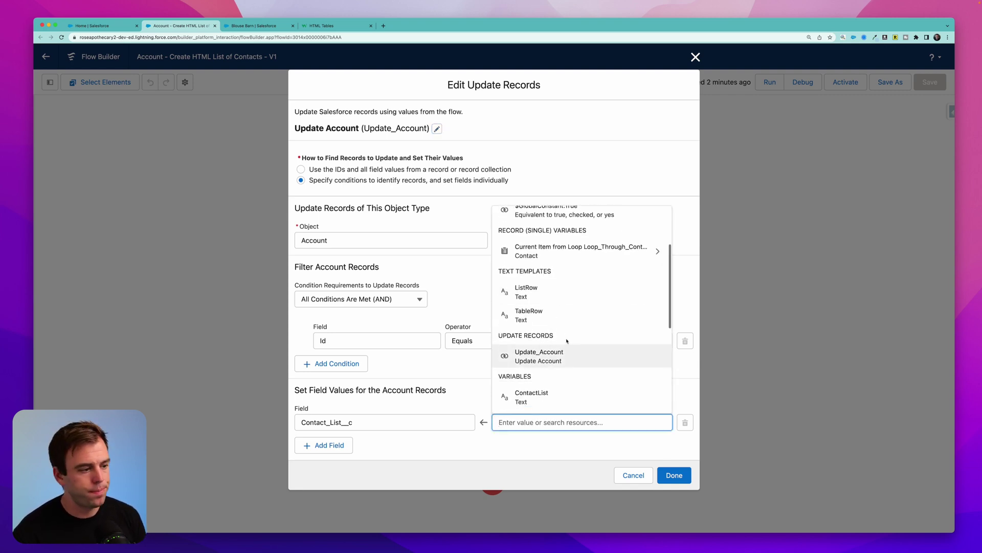
pyautogui.click(545, 406)
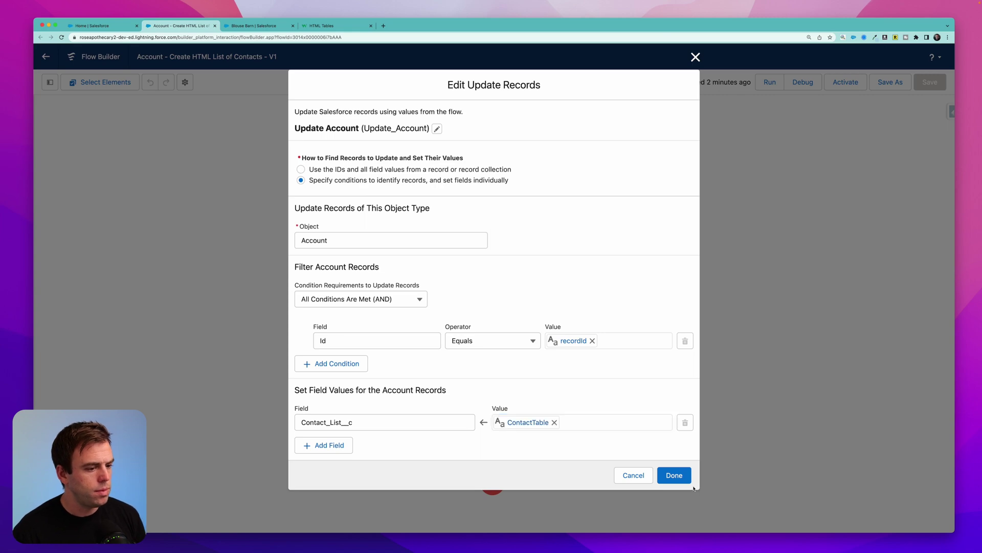
pyautogui.click(674, 475)
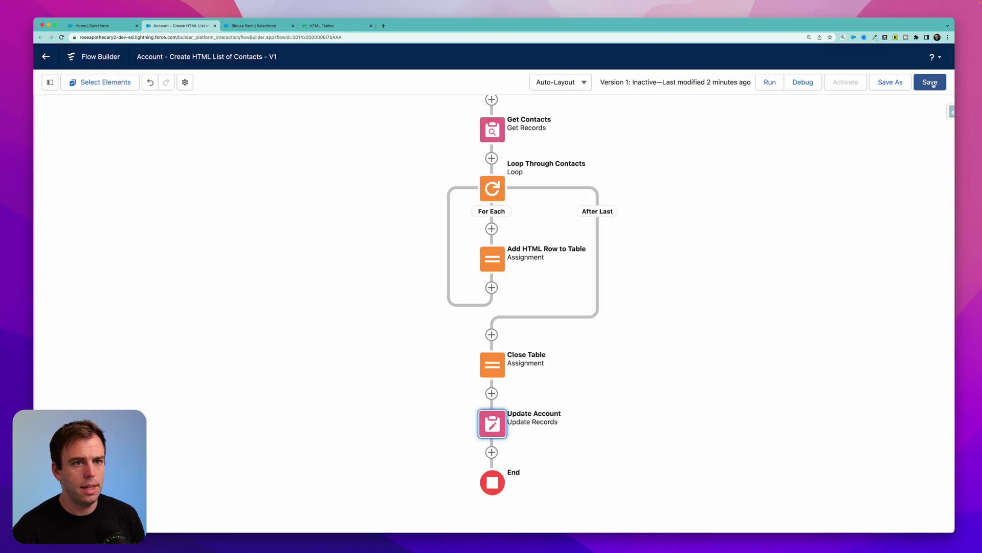
pyautogui.click(931, 83)
pyautogui.click(803, 82)
# Step: Debug the flow for the Blouse Barn account by pasting its record Id into recordId
pyautogui.click(406, 342)
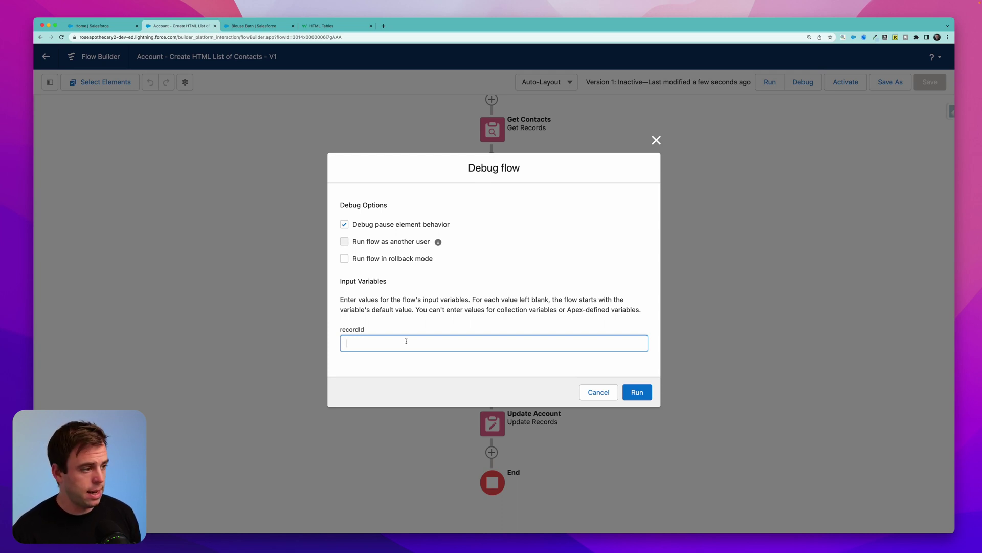
pyautogui.write('0014x000004mobTAAQ')
pyautogui.click(635, 392)
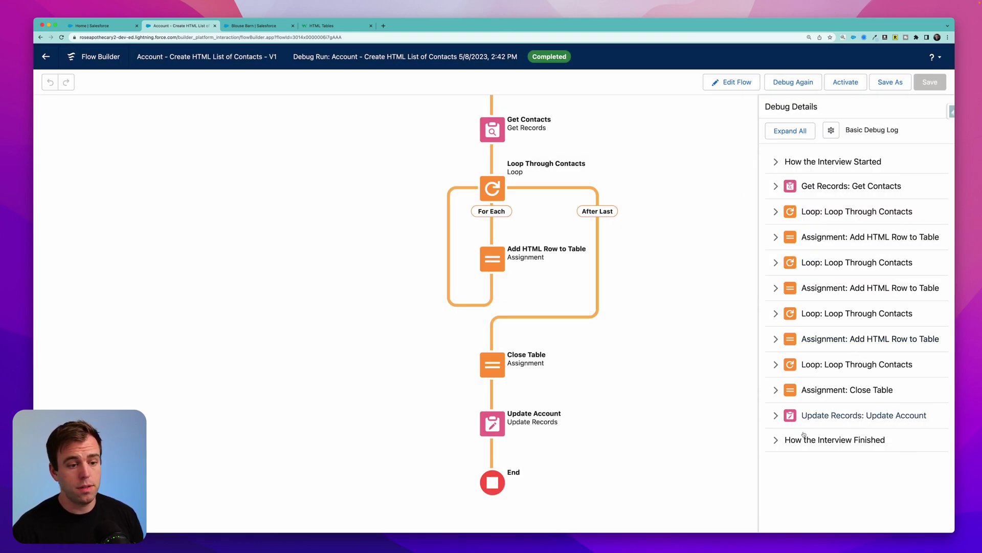
pyautogui.click(251, 26)
# Step: Reload Blouse Barn, inspect the Contact List table's headings and contact rows, then show its related lists
pyautogui.press('super+r')
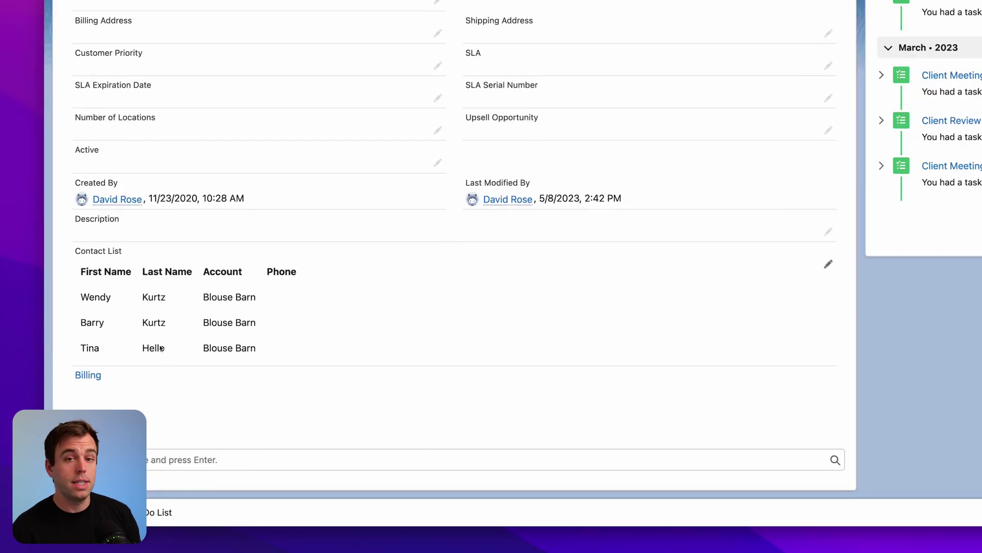
pyautogui.moveTo(81, 272); pyautogui.dragTo(238, 283)
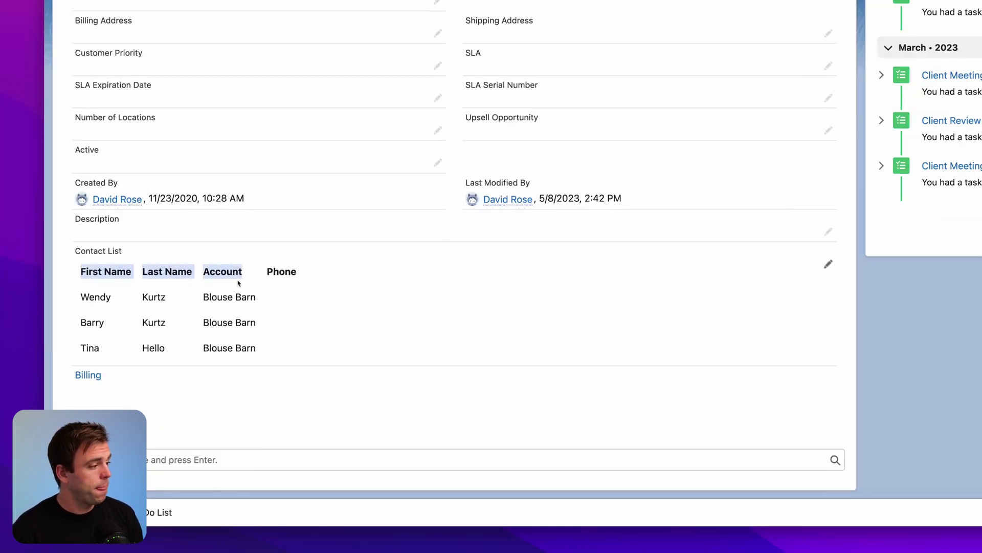
pyautogui.click(151, 280)
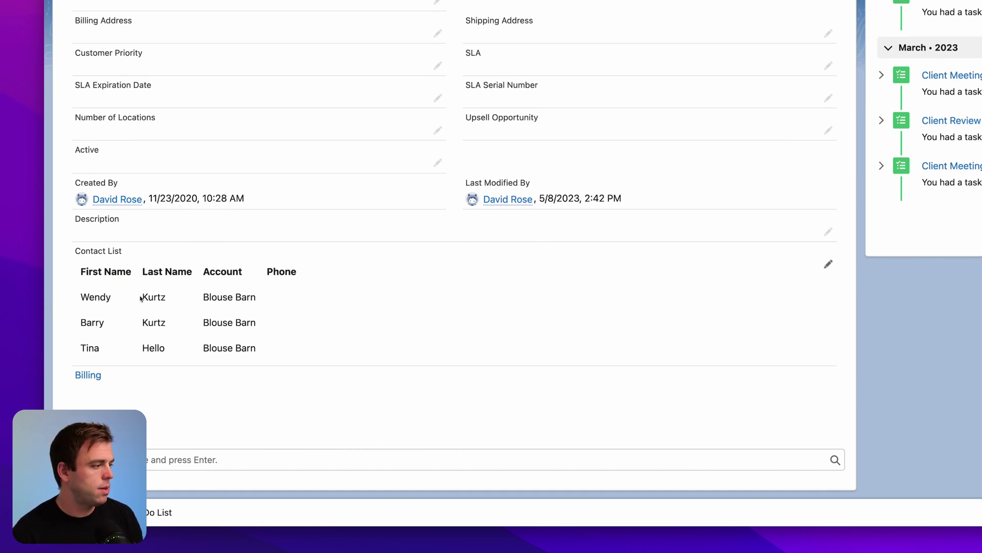
pyautogui.doubleClick(87, 296)
pyautogui.click(91, 324)
pyautogui.doubleClick(90, 324)
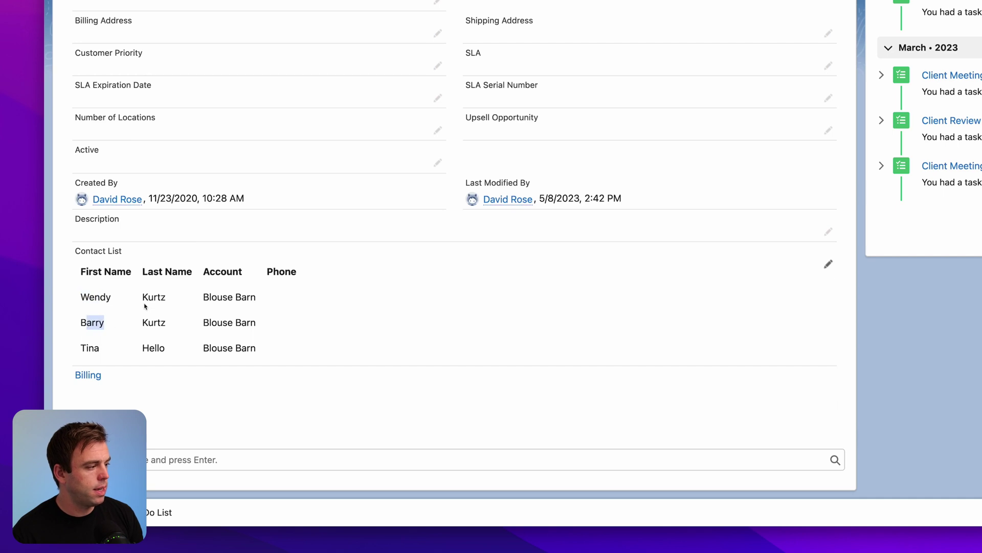
pyautogui.doubleClick(149, 297)
pyautogui.moveTo(208, 297); pyautogui.dragTo(301, 333)
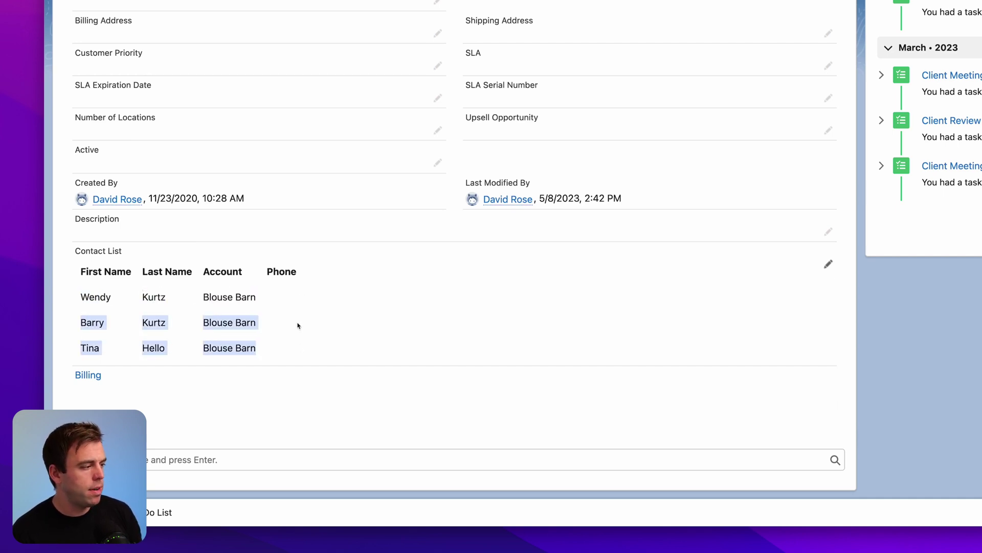
pyautogui.click(299, 321)
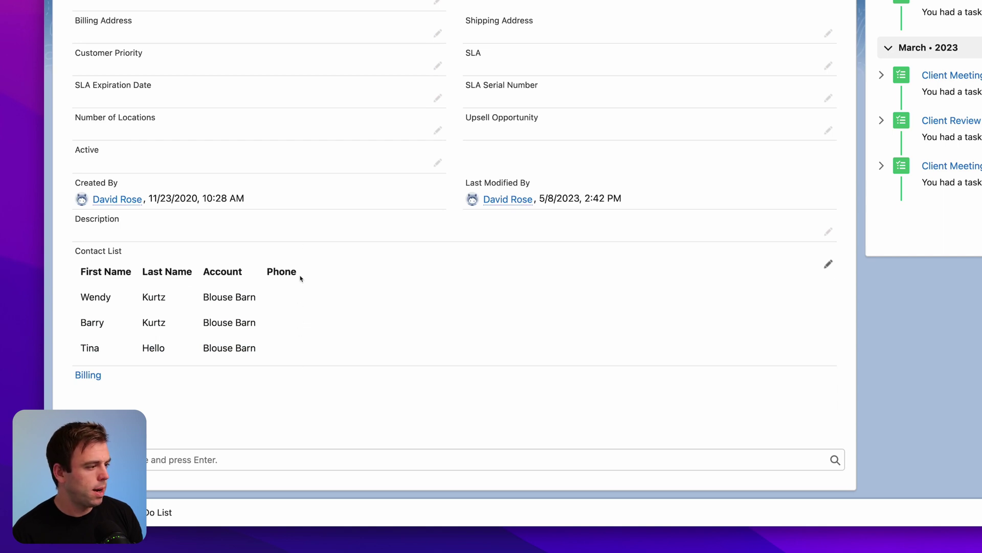
pyautogui.scroll(1, 299, 310)
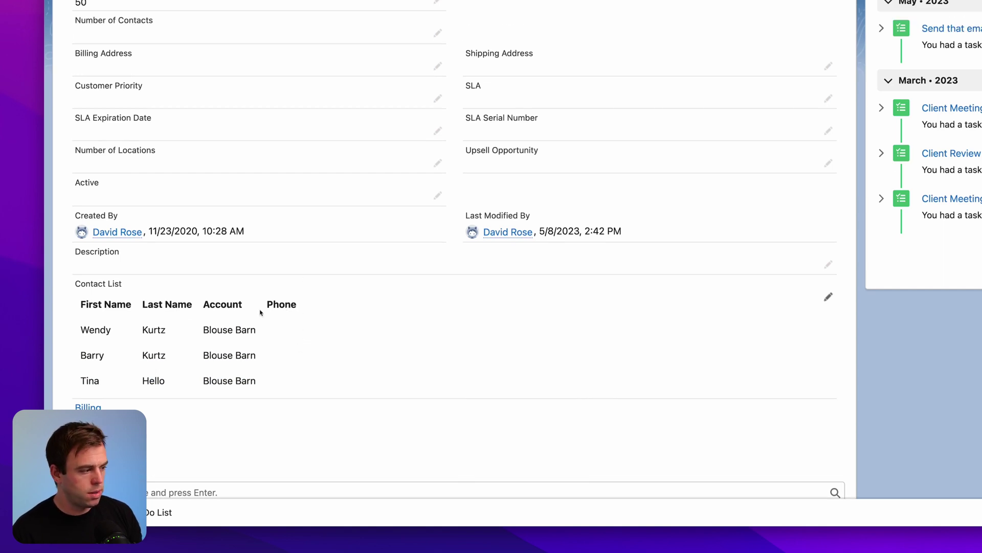
pyautogui.scroll(2, 271, 330)
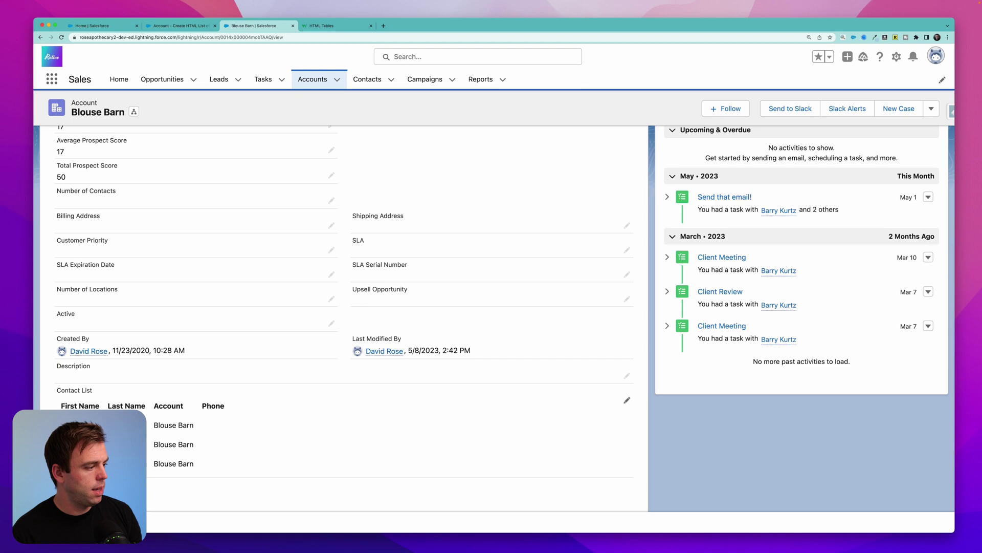
pyautogui.scroll(10, 85, 4)
pyautogui.click(70, 163)
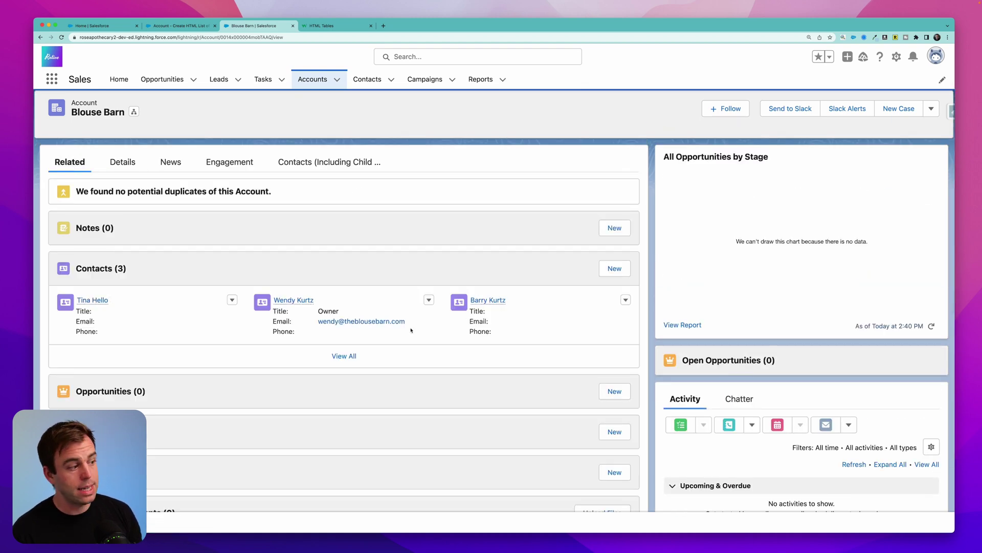
pyautogui.scroll(-1, 362, 297)
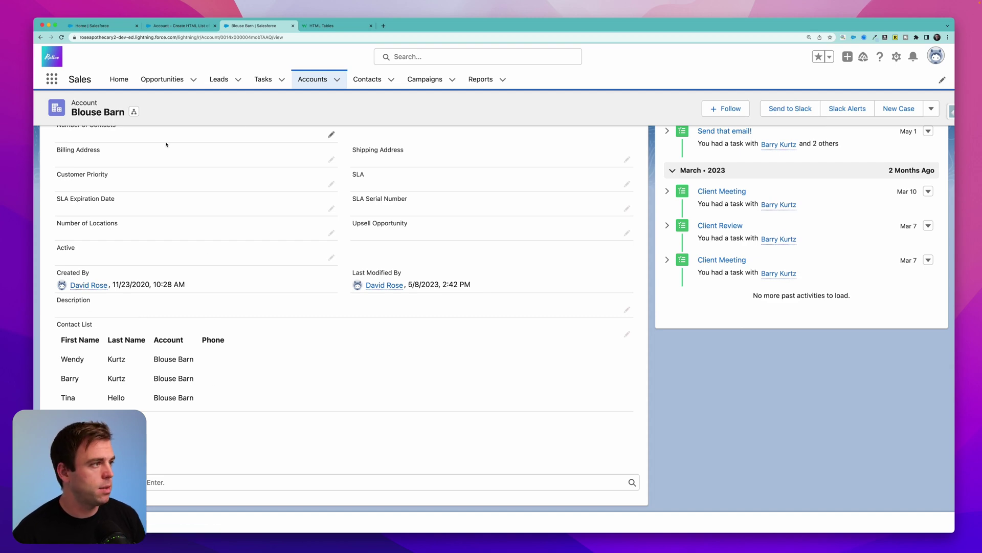
pyautogui.click(325, 26)
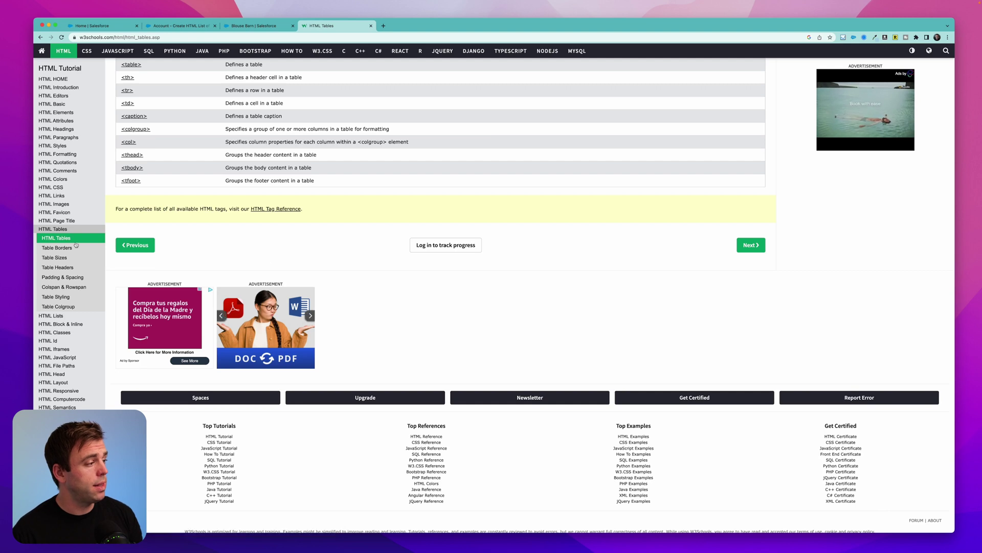
# Step: Read through W3Schools' Table Styling examples, starting from the Zebra Stripes section
pyautogui.click(54, 298)
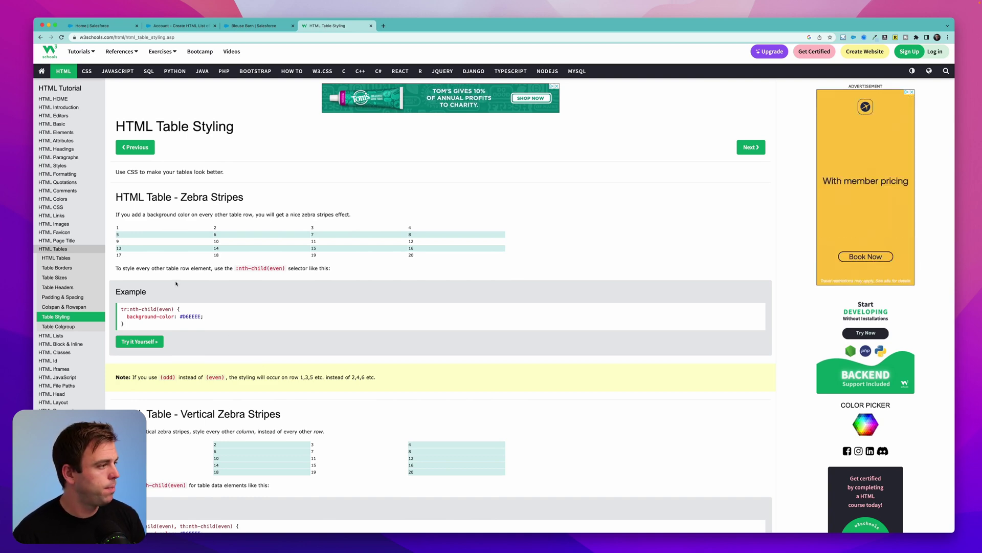
pyautogui.moveTo(181, 198); pyautogui.dragTo(244, 200)
pyautogui.scroll(-7, 251, 259)
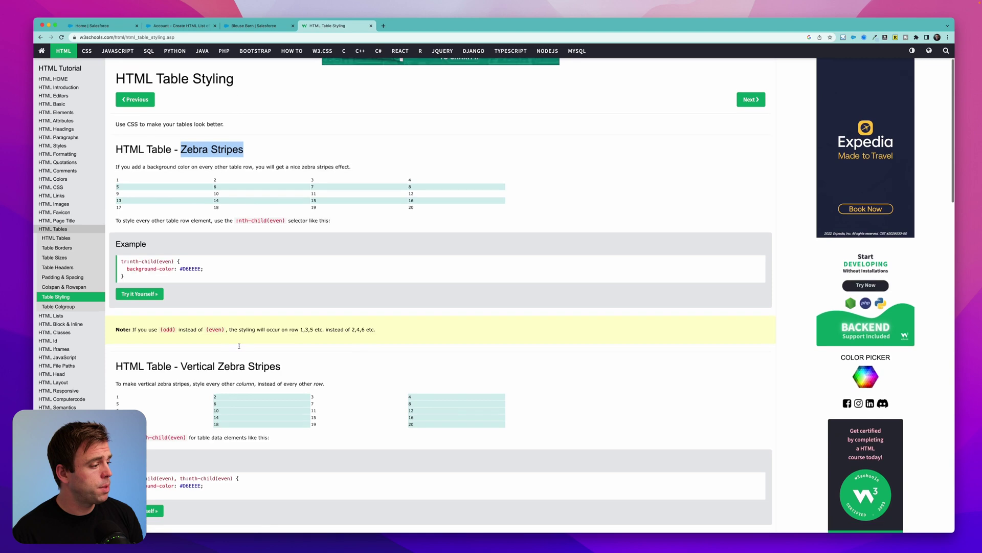
pyautogui.scroll(-7, 240, 348)
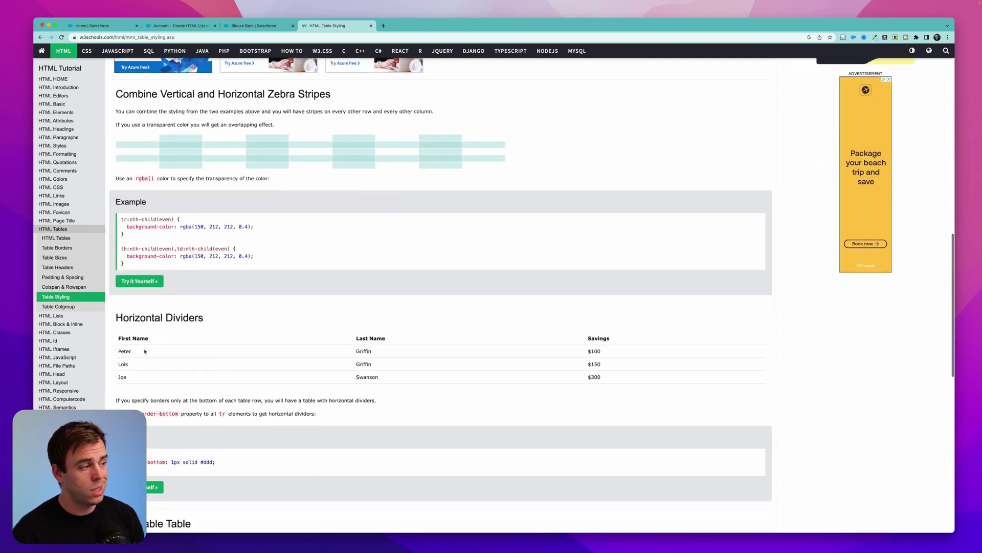
pyautogui.scroll(-1, 225, 386)
pyautogui.scroll(-4, 225, 386)
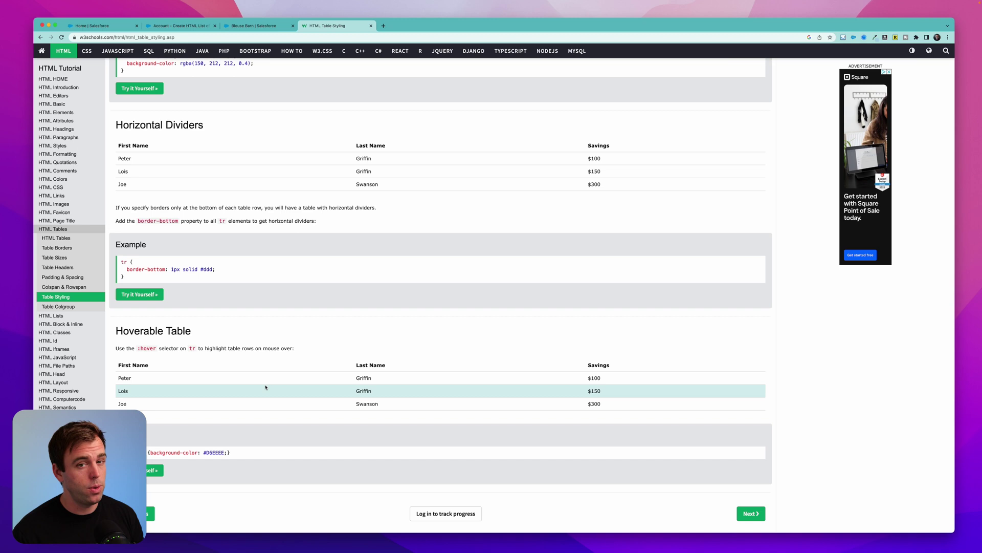
pyautogui.scroll(-1, 186, 481)
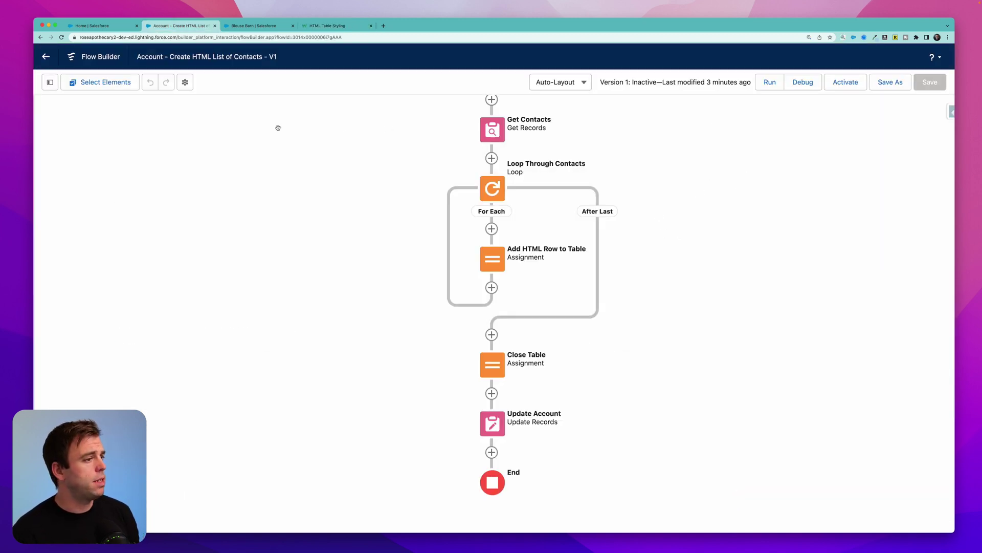
# Step: Add an empty style="" attribute inside the <table> tag of ContactTable's default value
pyautogui.click(49, 82)
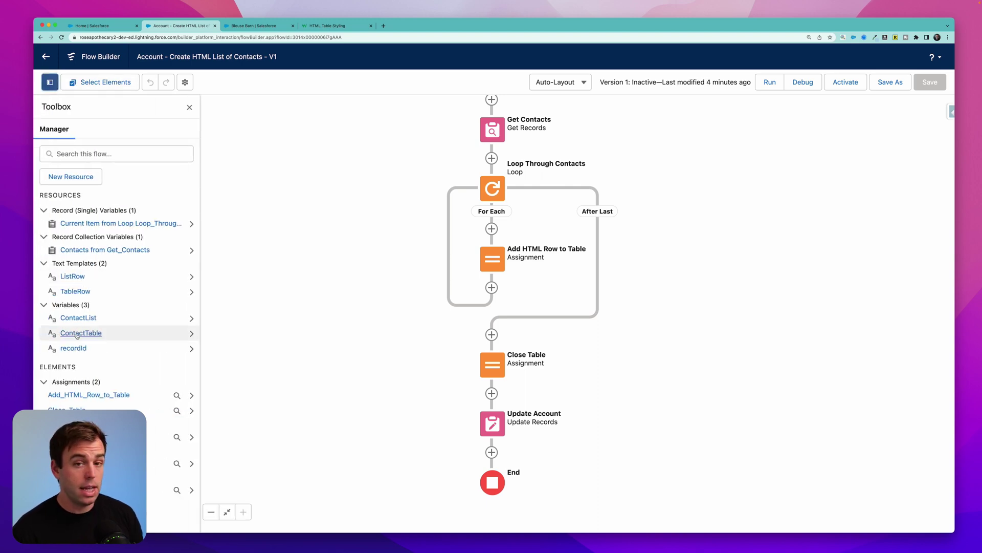
pyautogui.click(76, 334)
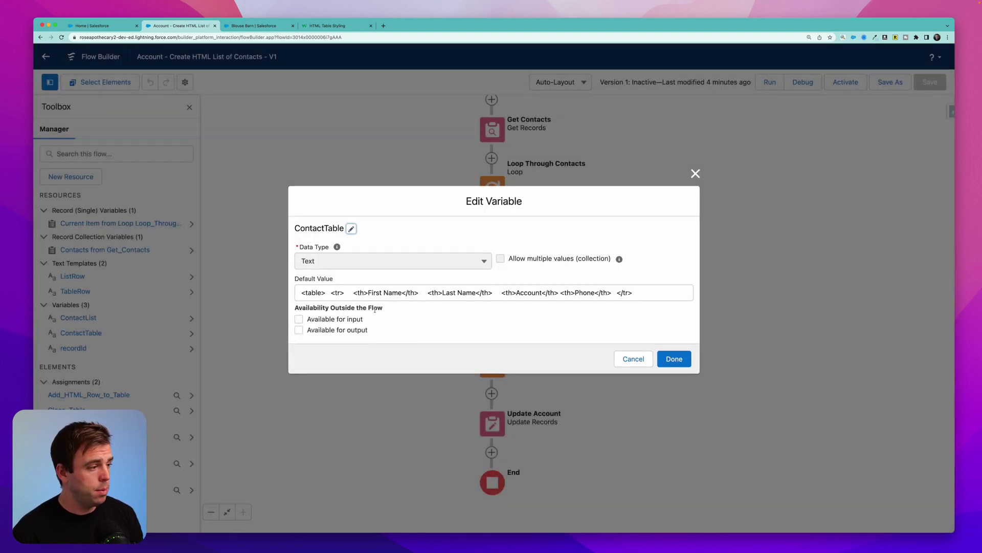
pyautogui.click(323, 293)
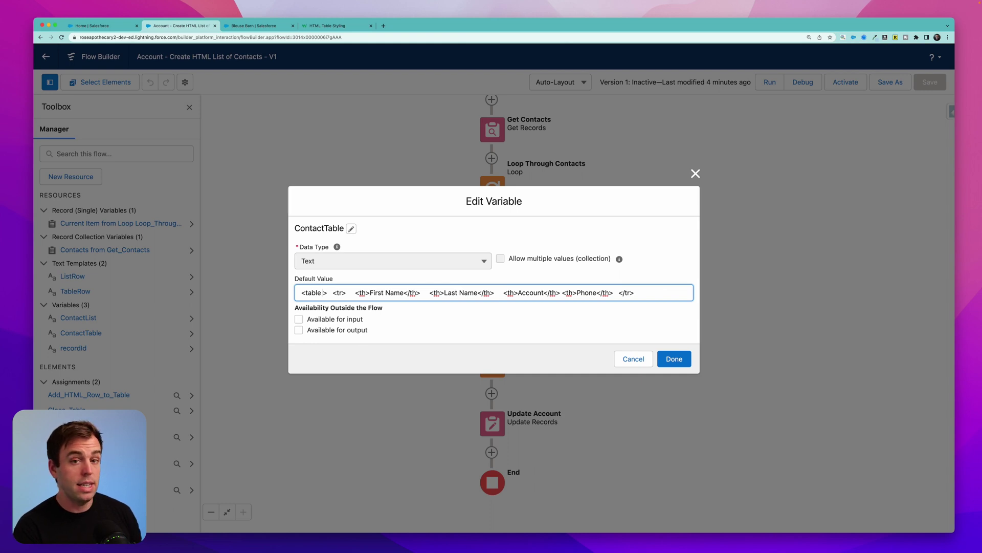
pyautogui.press('Left')
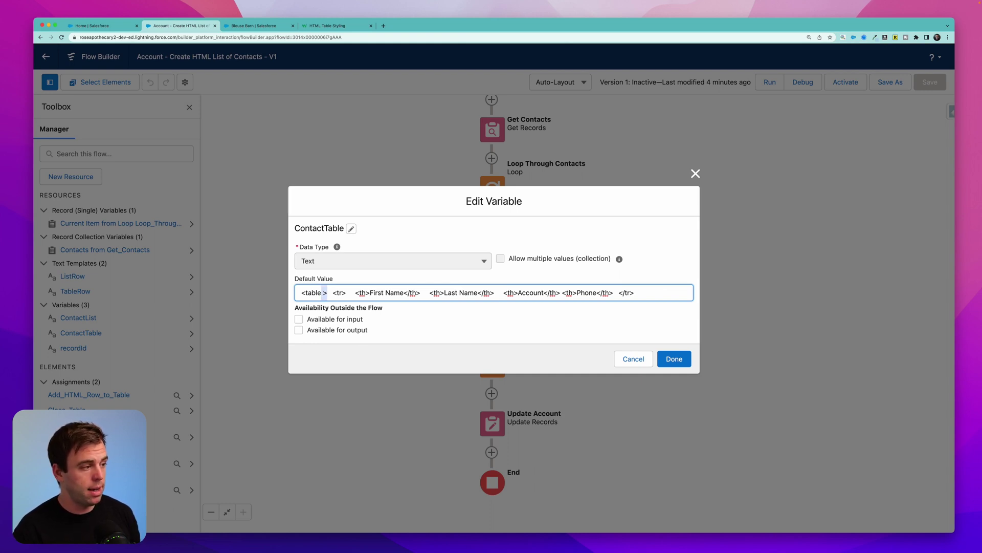
pyautogui.write('style=""')
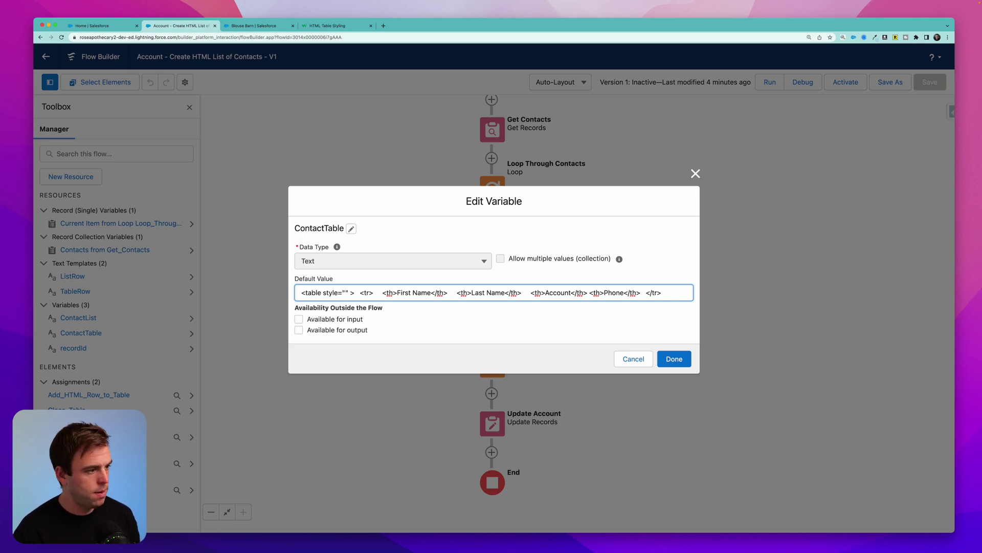
# Step: Paste the 1px solid, collapsed border style into the <table> tag and select its border attribute
pyautogui.write('border: 1px solid; border-collapse: collapse;')
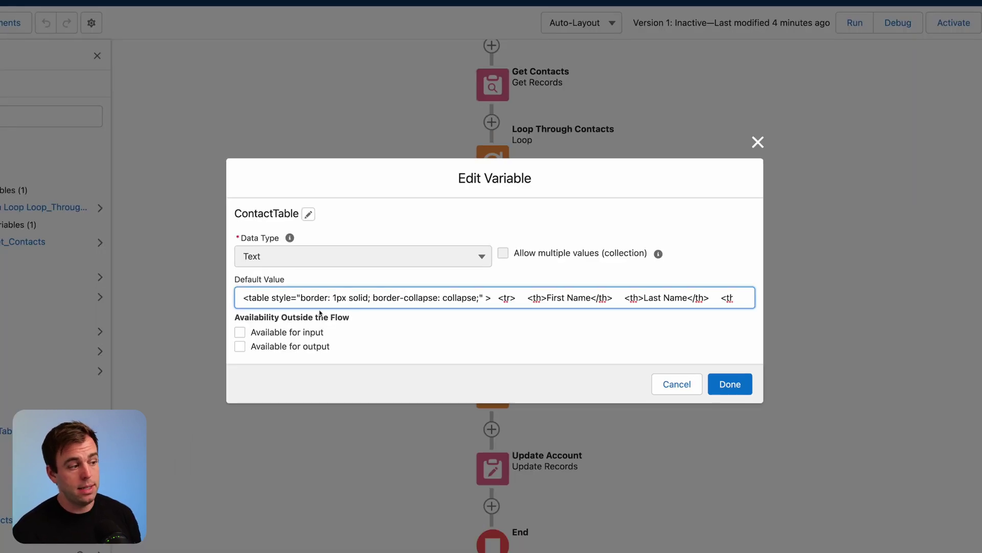
pyautogui.moveTo(301, 298); pyautogui.dragTo(367, 296)
pyautogui.click(334, 298)
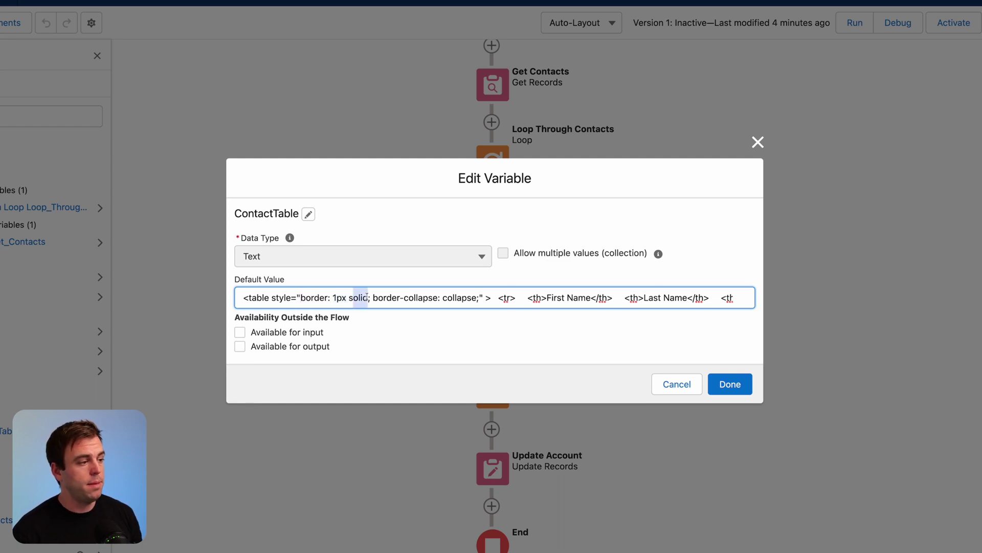
pyautogui.click(370, 298)
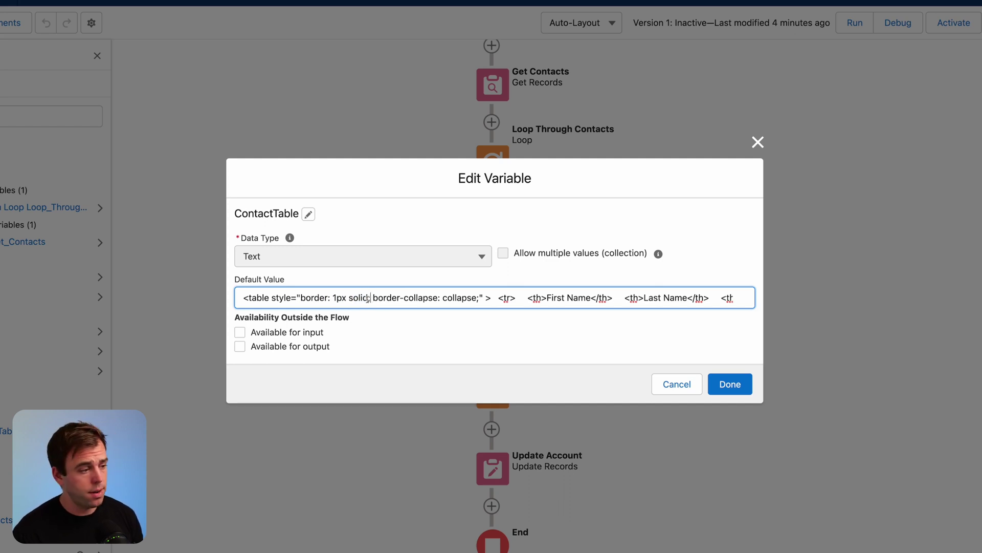
pyautogui.moveTo(375, 298); pyautogui.dragTo(478, 299)
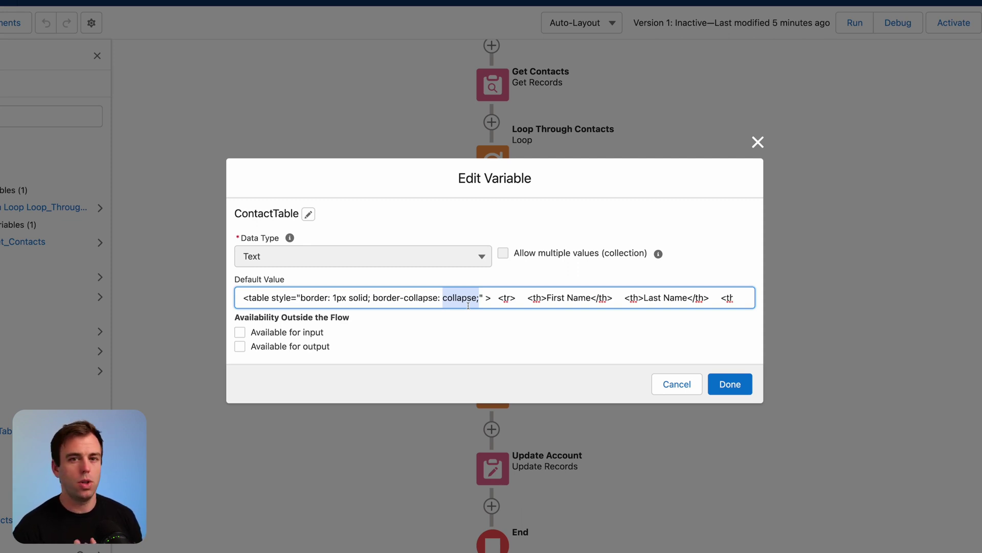
pyautogui.click(331, 298)
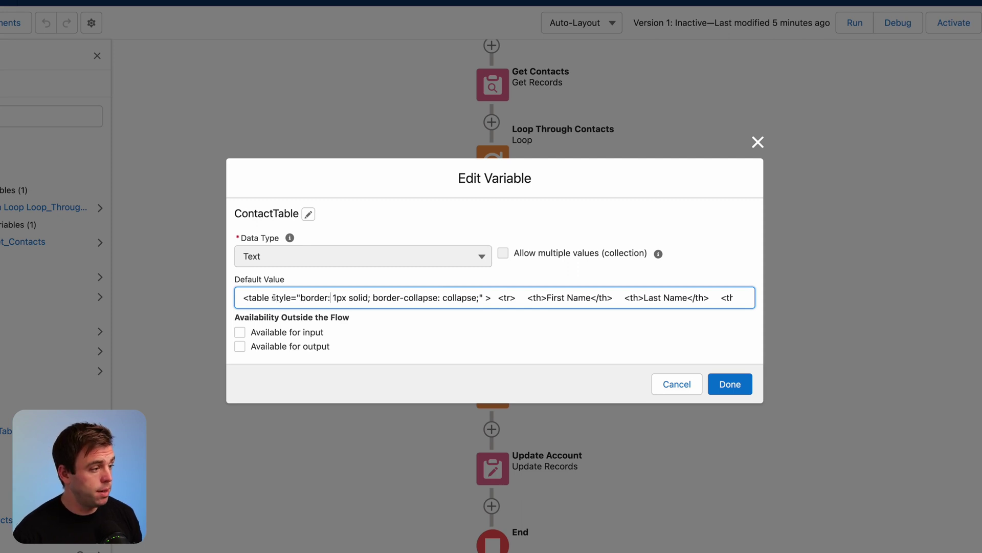
pyautogui.moveTo(272, 298); pyautogui.dragTo(371, 299)
pyautogui.press('cmd+c')
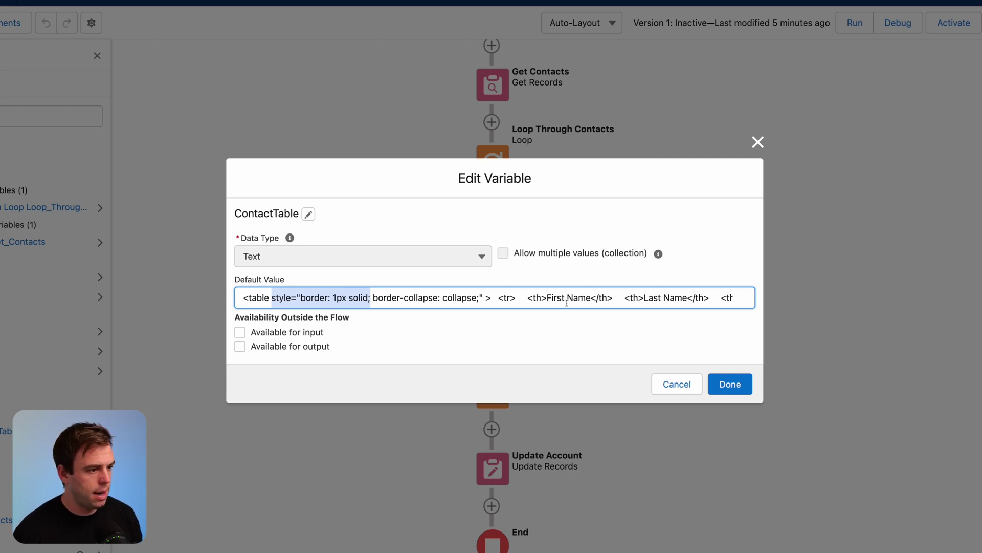
# Step: Paste style="border: 1px solid;" into the First Name header and repair the following header tags
pyautogui.click(543, 297)
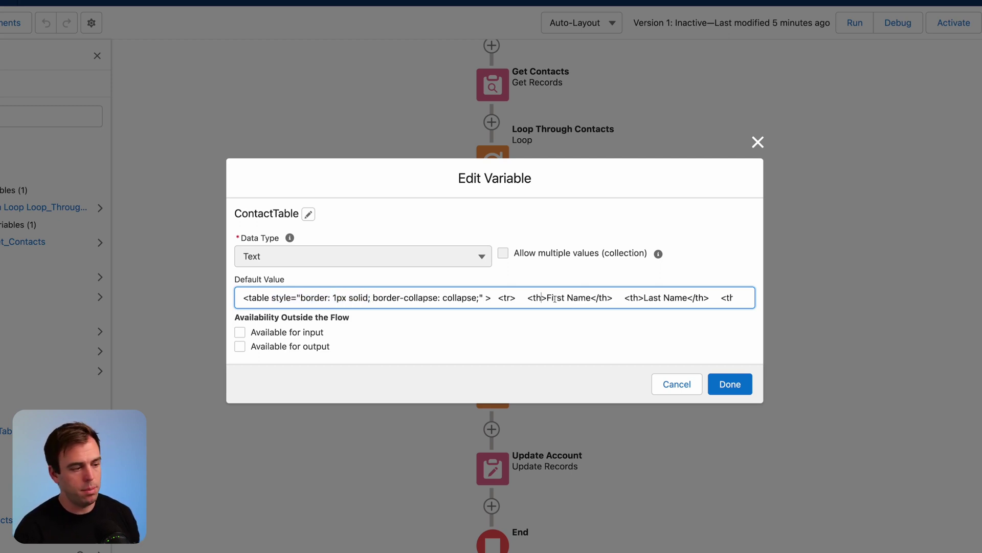
pyautogui.press('cmd+v')
pyautogui.write('"')
pyautogui.hotkey('shift', 'Left')
pyautogui.hotkey('shift', 'Left')
pyautogui.hotkey('shift', 'Left')
pyautogui.hotkey('shift', 'Left')
pyautogui.hotkey('shift', 'Left')
pyautogui.hotkey('shift', 'Left')
pyautogui.hotkey('shift', 'Left')
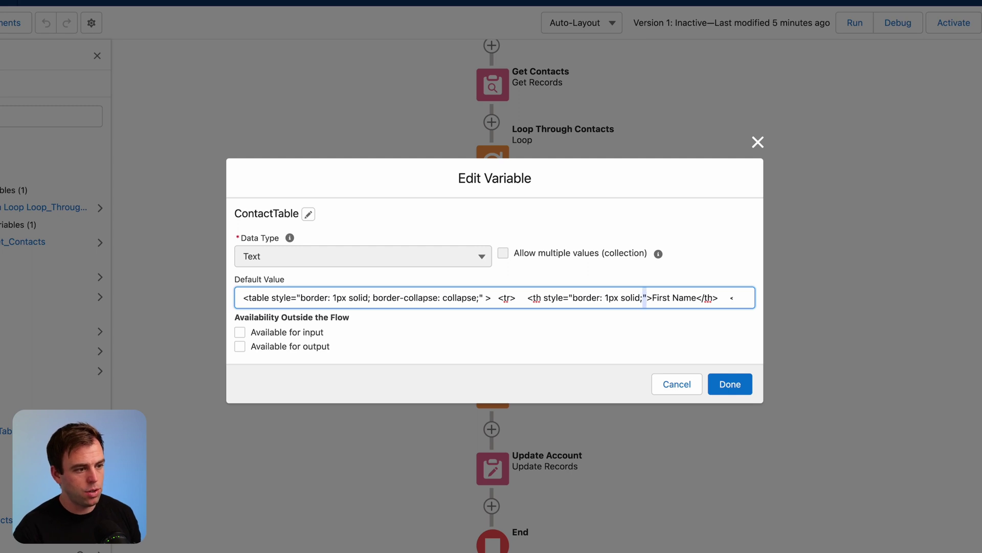
pyautogui.hotkey('shift', 'Left')
pyautogui.hotkey('shift', 'Left')
pyautogui.hotkey('shift', 'Left')
pyautogui.hotkey('shift', 'Left')
pyautogui.hotkey('shift', 'Left')
pyautogui.hotkey('shift', 'Left')
pyautogui.hotkey('shift', 'Left')
pyautogui.hotkey('shift', 'Left')
pyautogui.hotkey('shift', 'Left')
pyautogui.hotkey('shift', 'Left')
pyautogui.hotkey('shift', 'Left')
pyautogui.hotkey('shift', 'Left')
pyautogui.hotkey('shift', 'Left')
pyautogui.hotkey('shift', 'Left')
pyautogui.hotkey('shift', 'Left')
pyautogui.hotkey('shift', 'Left')
pyautogui.hotkey('shift', 'Left')
pyautogui.hotkey('shift', 'Left')
pyautogui.hotkey('shift', 'Left')
pyautogui.hotkey('shift', 'Left')
pyautogui.hotkey('ctrl', 'c')
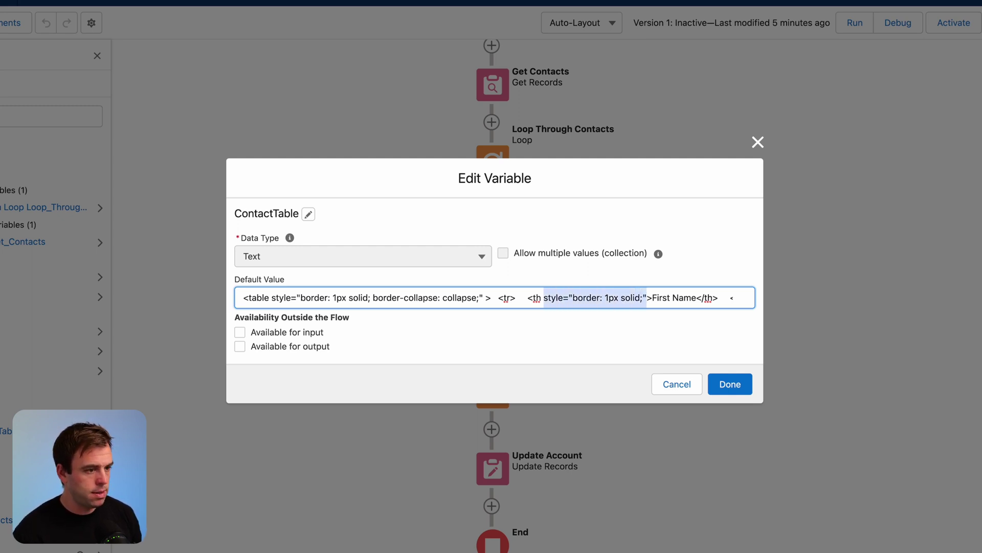
pyautogui.write('th>Last Name</th>    <th>')
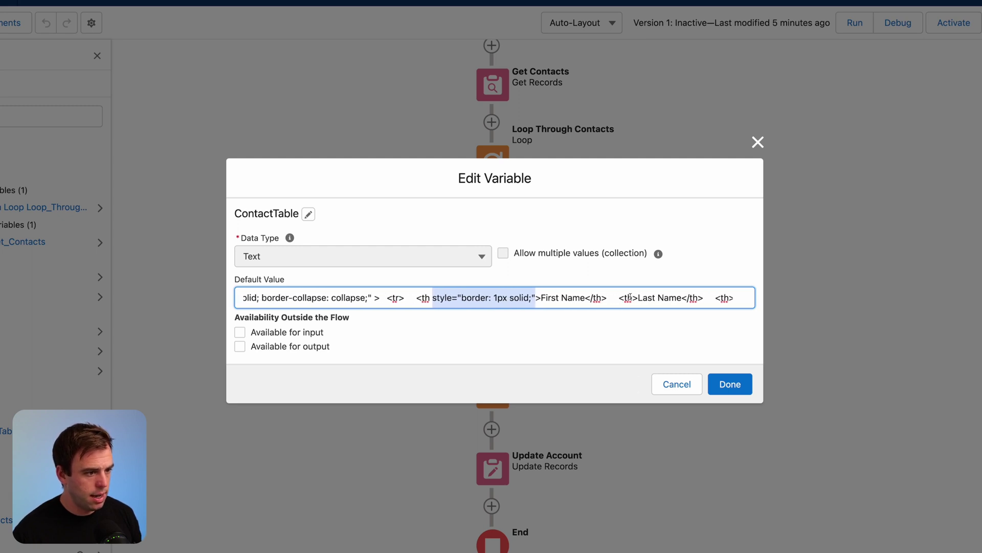
# Step: Paste the same border style into the Last Name, Account and Phone headers, then save ContactTable
pyautogui.click(631, 297)
pyautogui.hotkey('ctrl', 'v')
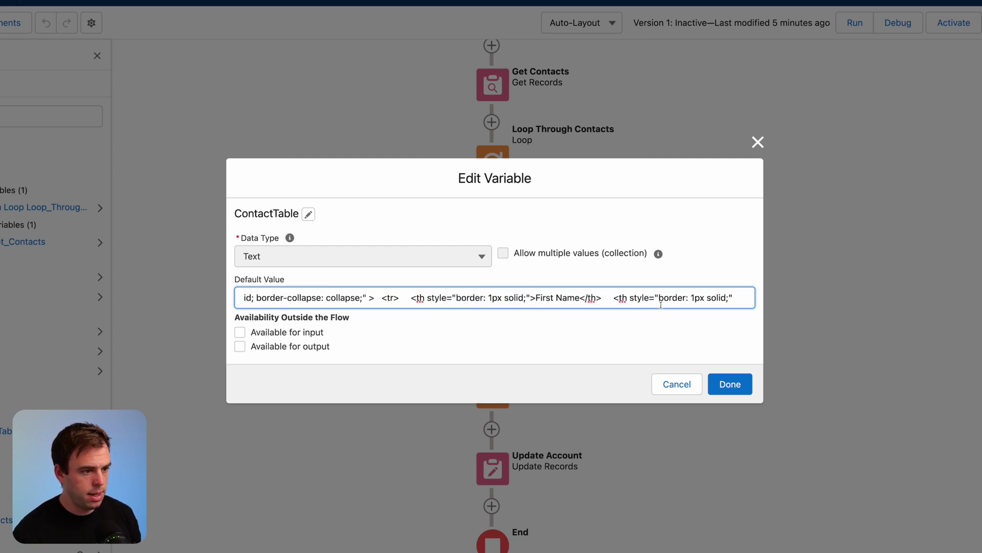
pyautogui.hscroll(5, 660, 302)
pyautogui.click(646, 298)
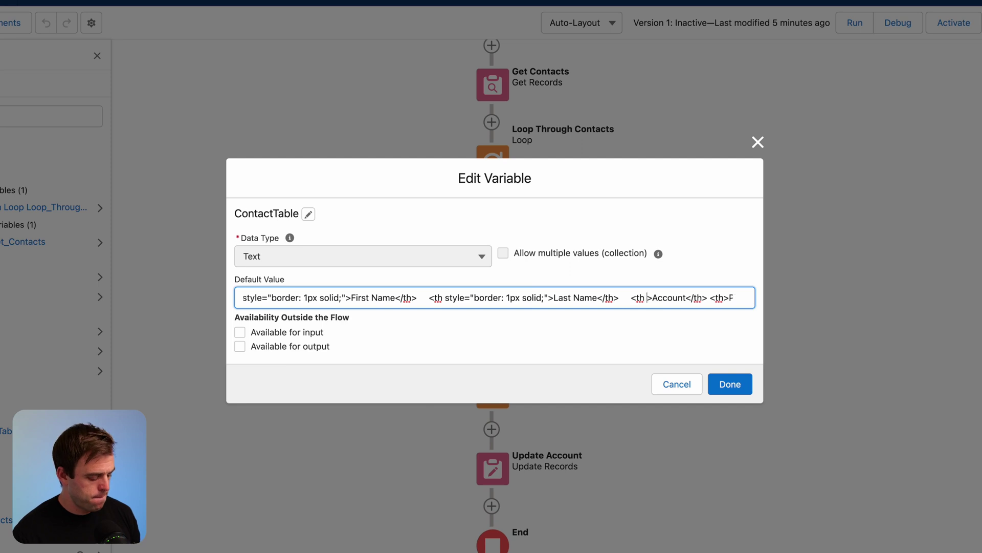
pyautogui.hotkey('ctrl', 'v')
pyautogui.hscroll(5, 648, 299)
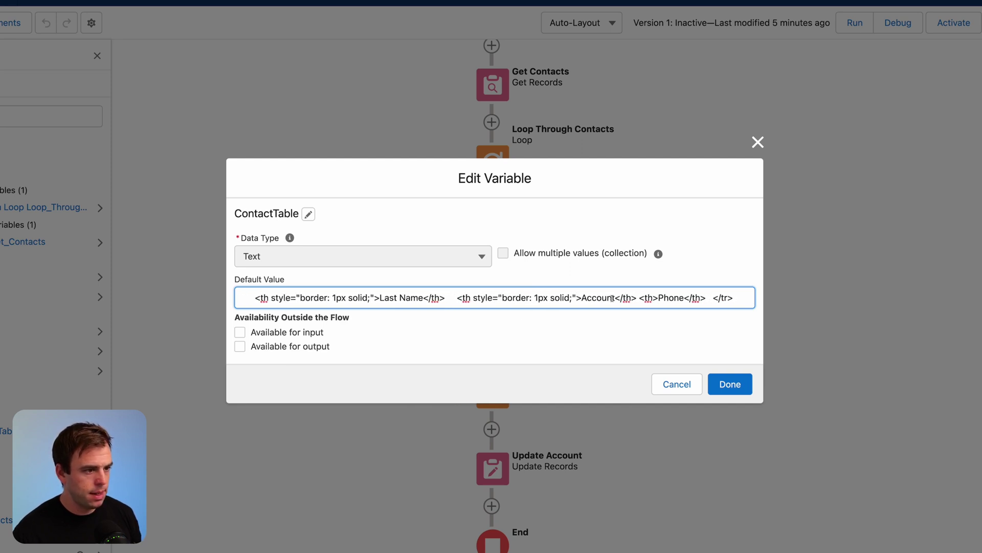
pyautogui.click(654, 299)
pyautogui.hotkey('ctrl', 'v')
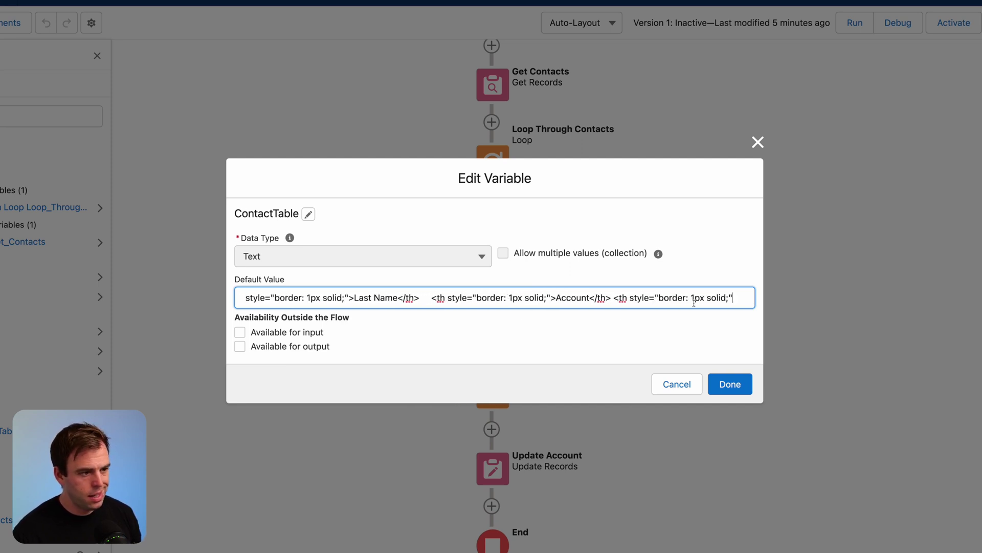
pyautogui.hscroll(3, 692, 303)
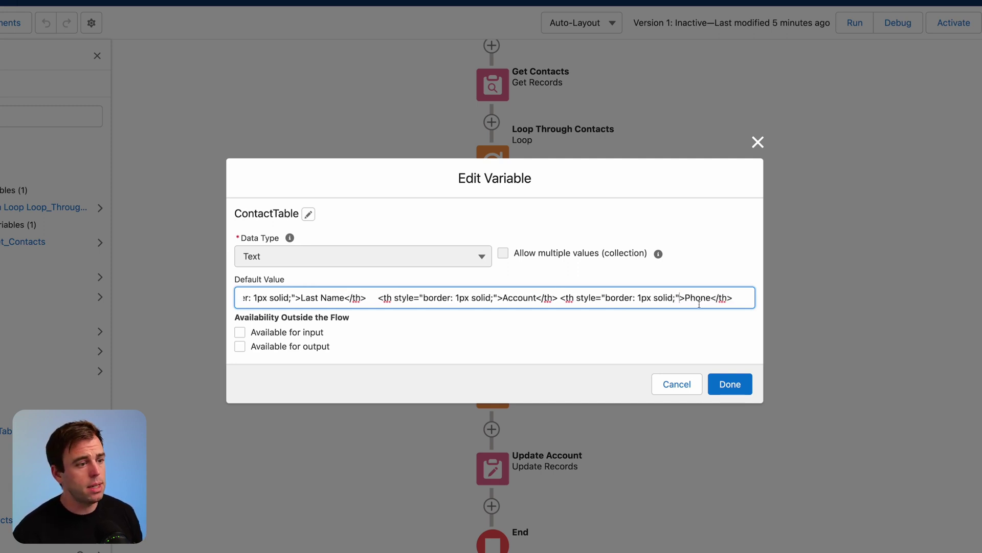
pyautogui.hscroll(1, 699, 304)
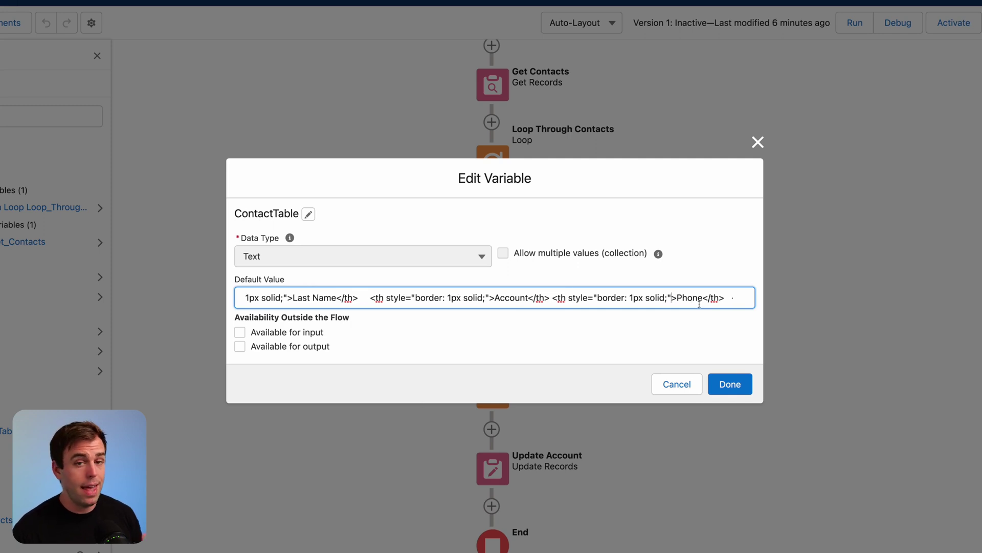
pyautogui.hscroll(2, 696, 303)
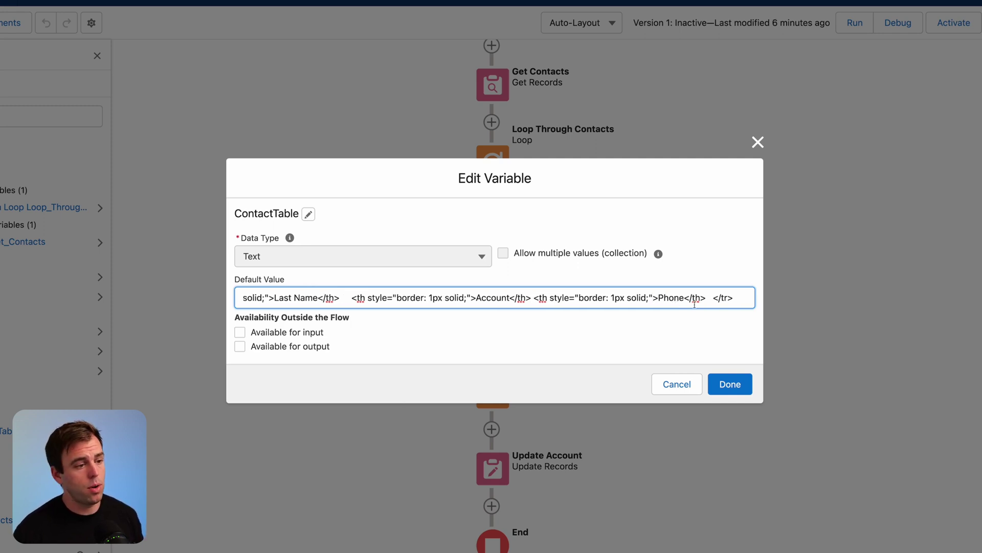
pyautogui.click(731, 384)
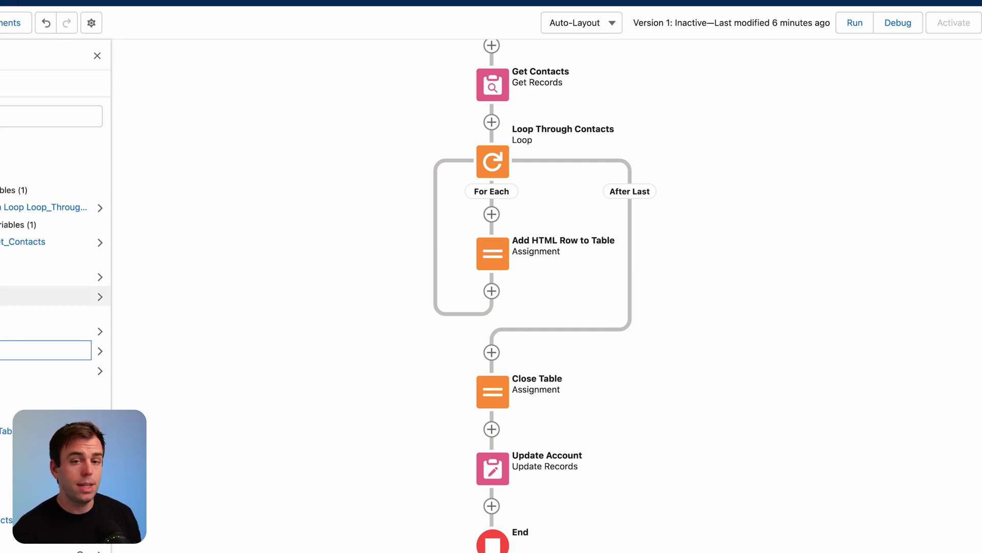
# Step: Paste style="border: 1px solid;" into the TableRow template's cell tags and save the flow
pyautogui.click(46, 350)
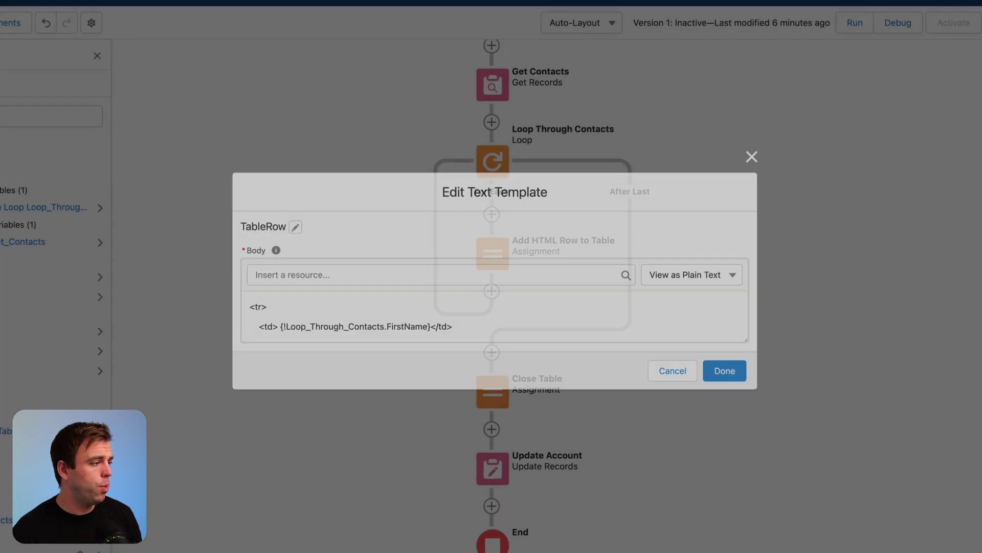
pyautogui.scroll(-2, 500, 325)
pyautogui.click(329, 311)
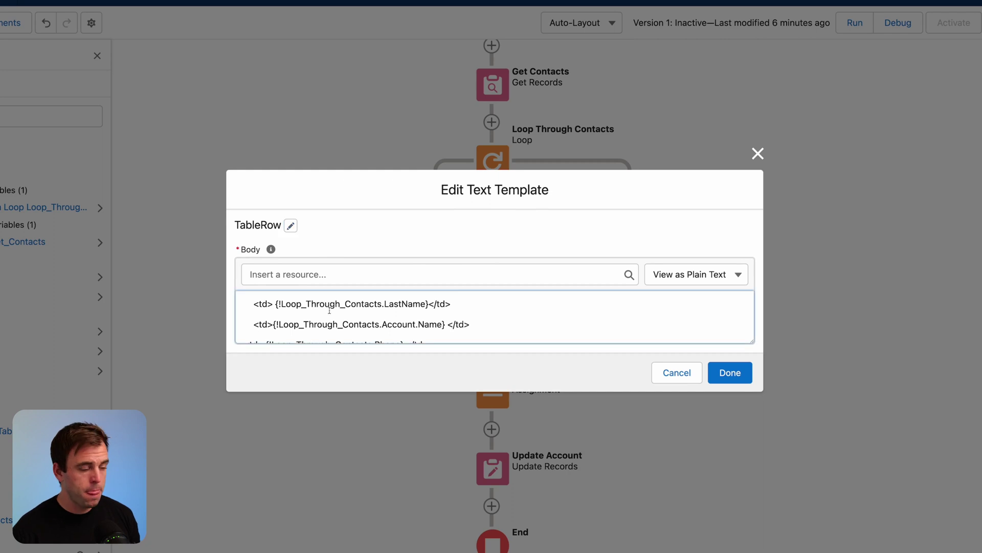
pyautogui.click(269, 303)
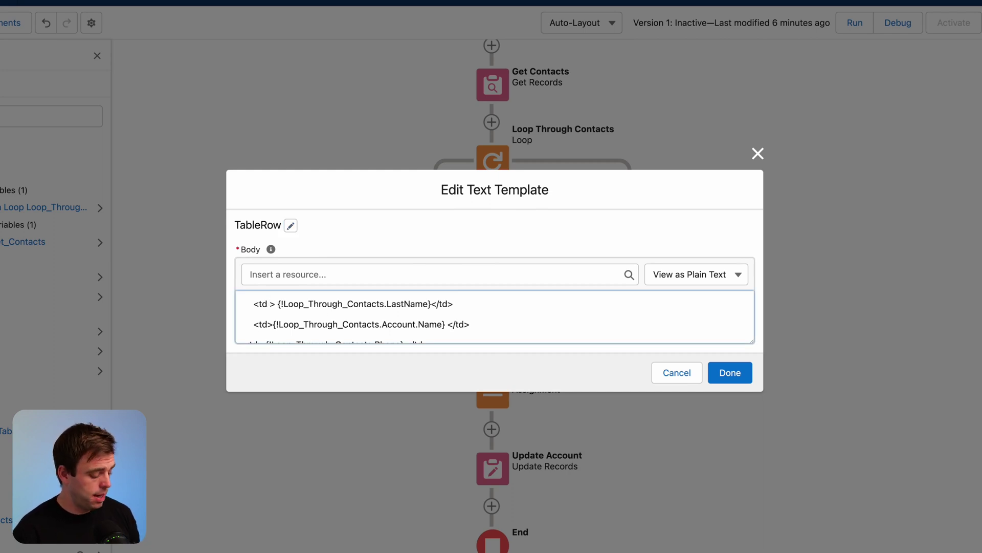
pyautogui.hotkey('ctrl', 'v')
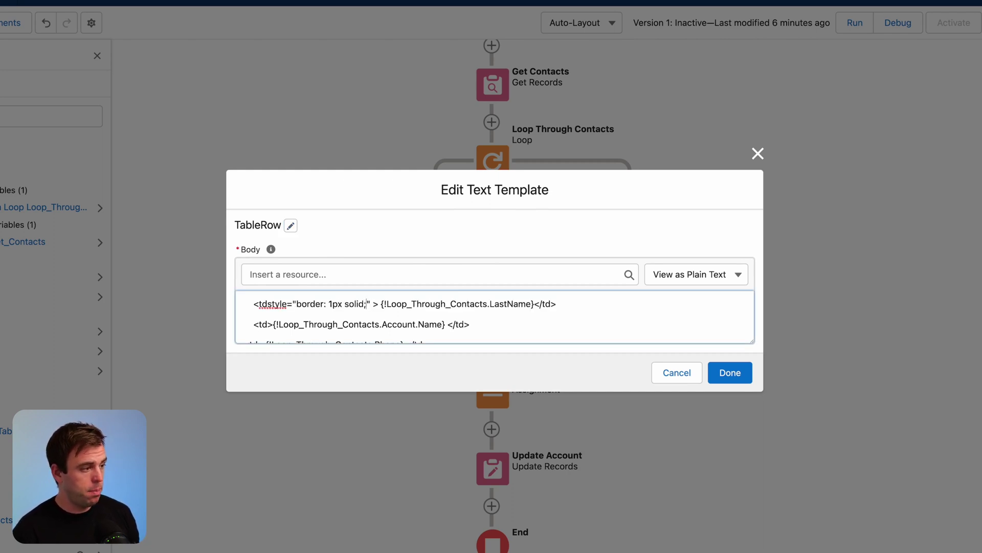
pyautogui.press('Left')
pyautogui.click(270, 304)
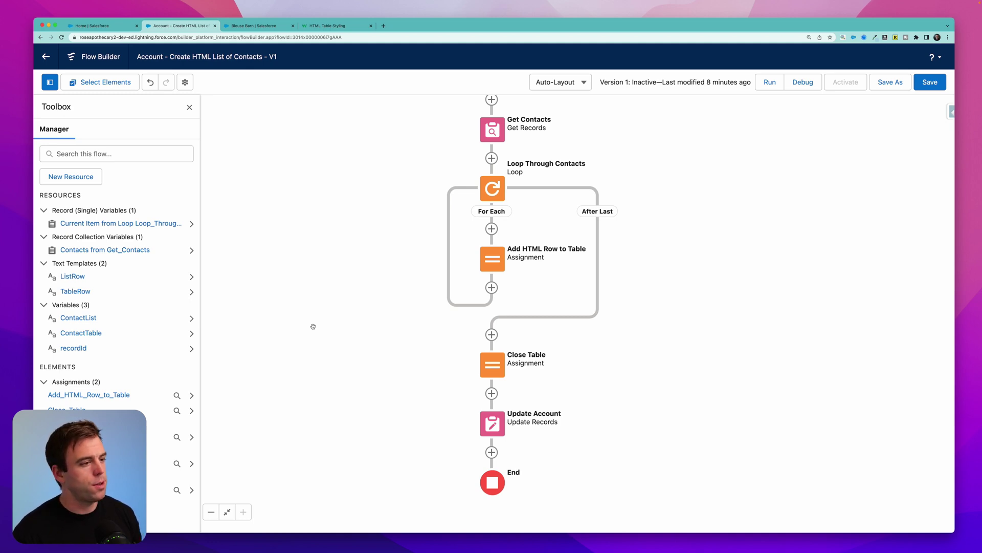
pyautogui.click(932, 82)
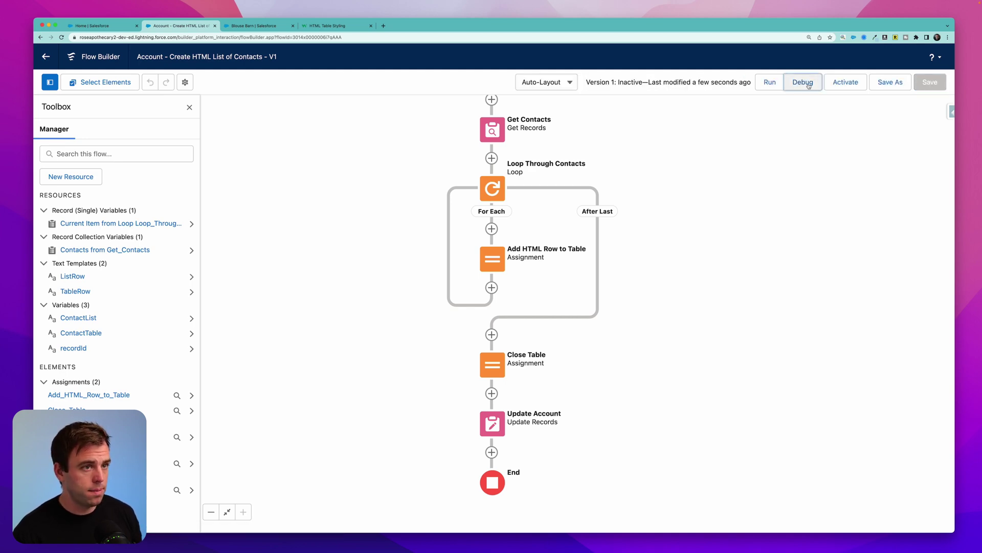
# Step: Debug-run the flow with the Blouse Barn account's record ID as recordId
pyautogui.click(252, 26)
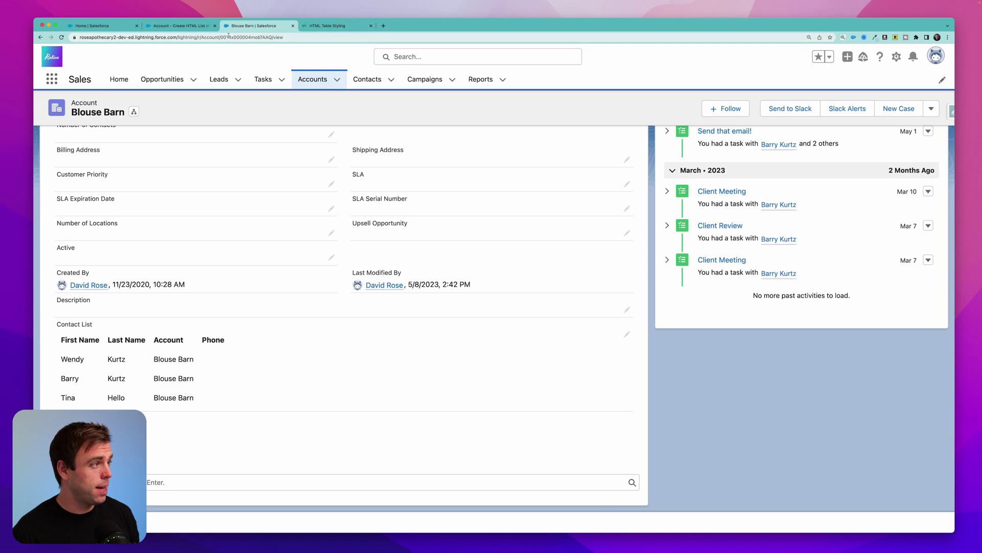
pyautogui.click(229, 38)
pyautogui.doubleClick(230, 38)
pyautogui.press('super+c')
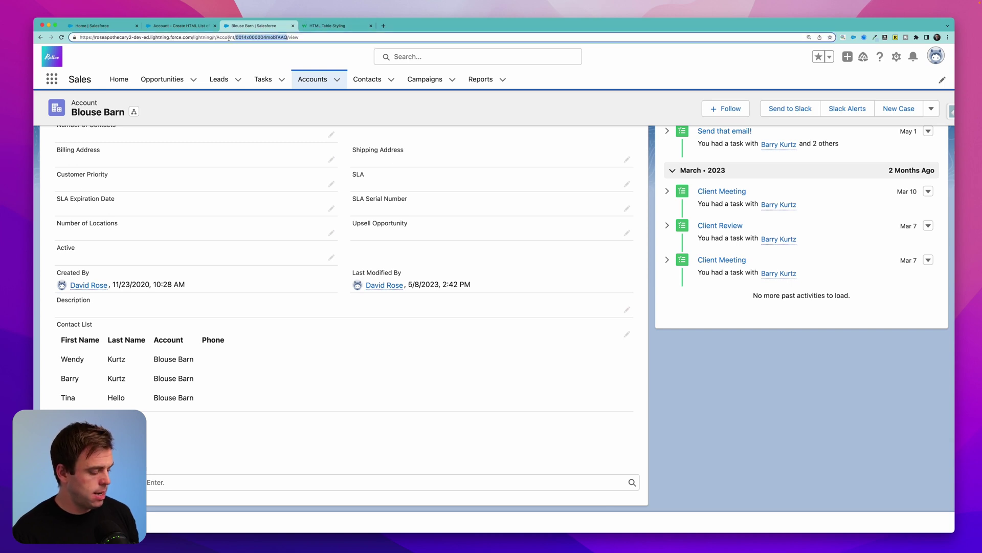
pyautogui.click(219, 27)
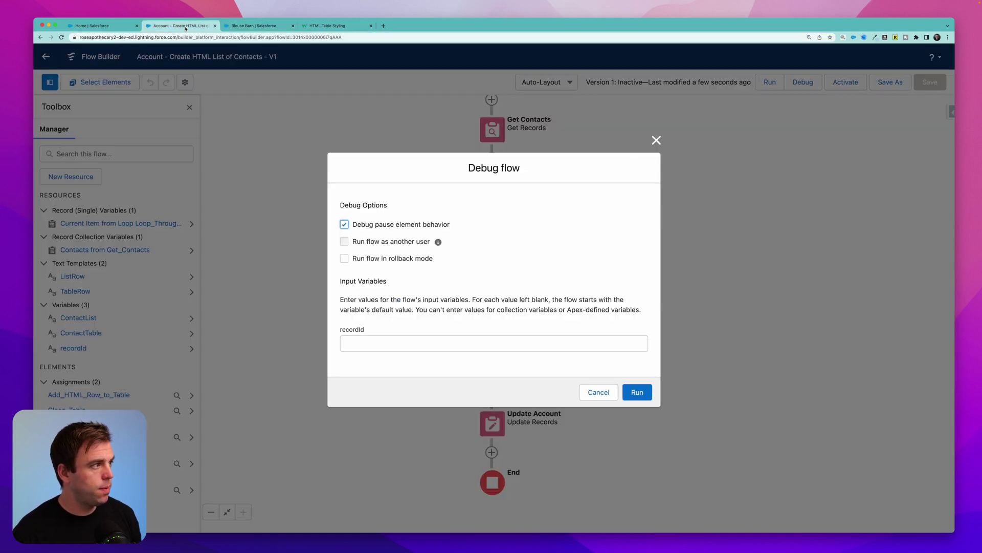
pyautogui.click(392, 349)
pyautogui.press('super+v')
pyautogui.click(637, 392)
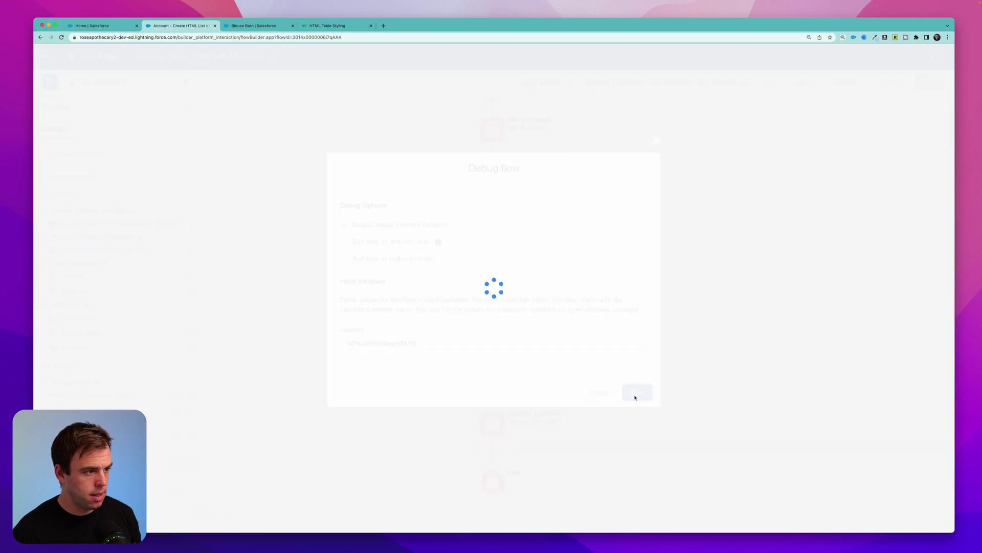
# Step: Reload the Blouse Barn account page and scroll to its detail fields
pyautogui.press('super+3')
pyautogui.press('super+r')
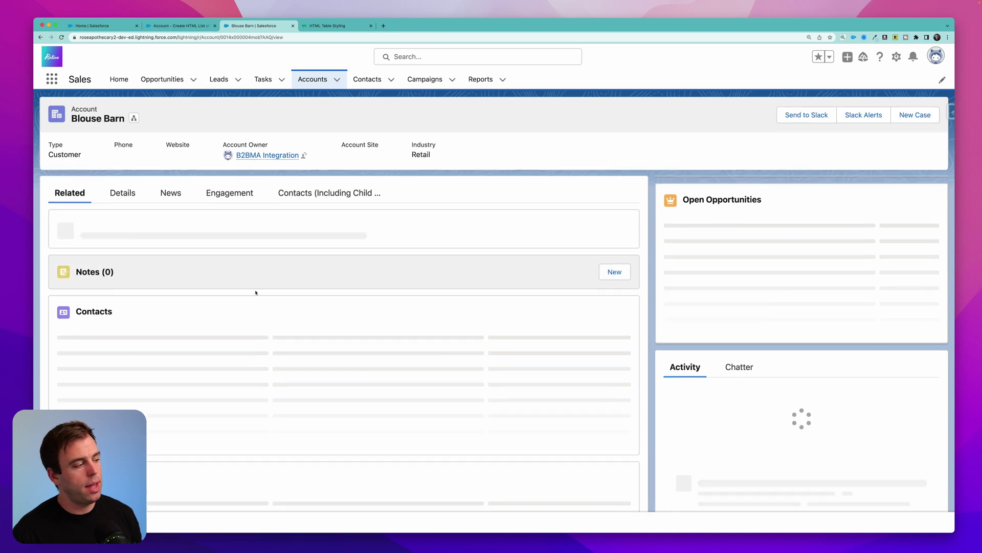
pyautogui.click(123, 192)
pyautogui.scroll(-10, 167, 318)
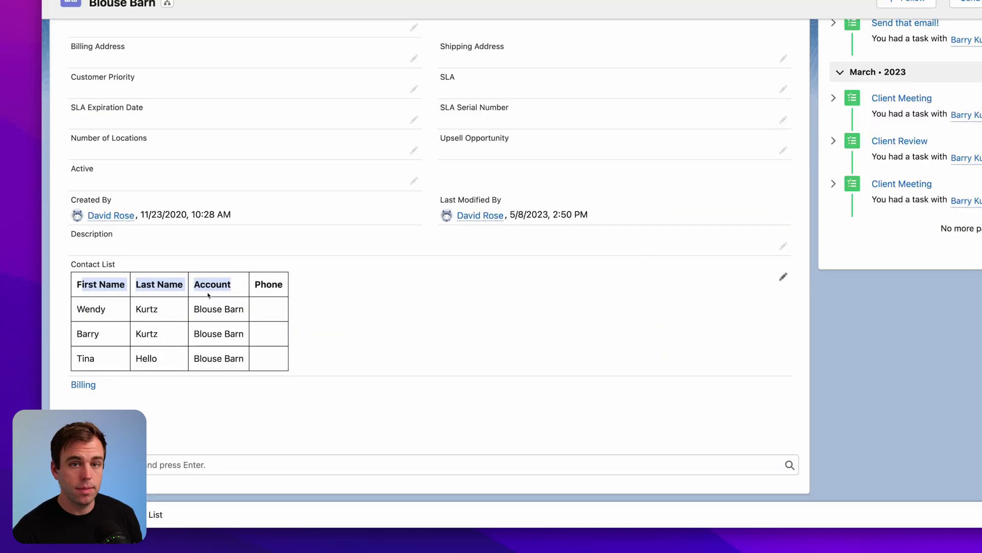
# Step: Inspect the Contact List table's Phone column, then put the flow back into edit mode
pyautogui.click(118, 302)
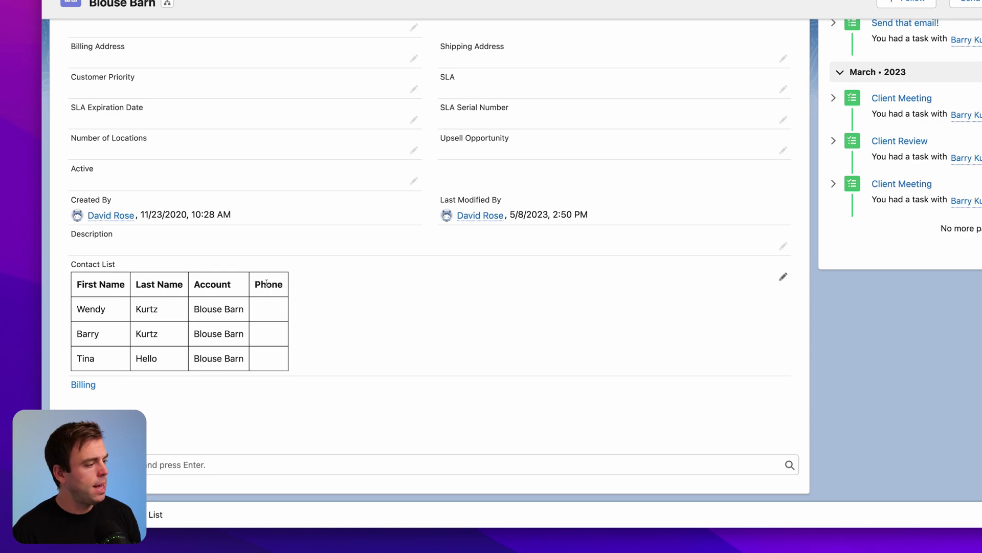
pyautogui.moveTo(267, 283); pyautogui.dragTo(280, 282)
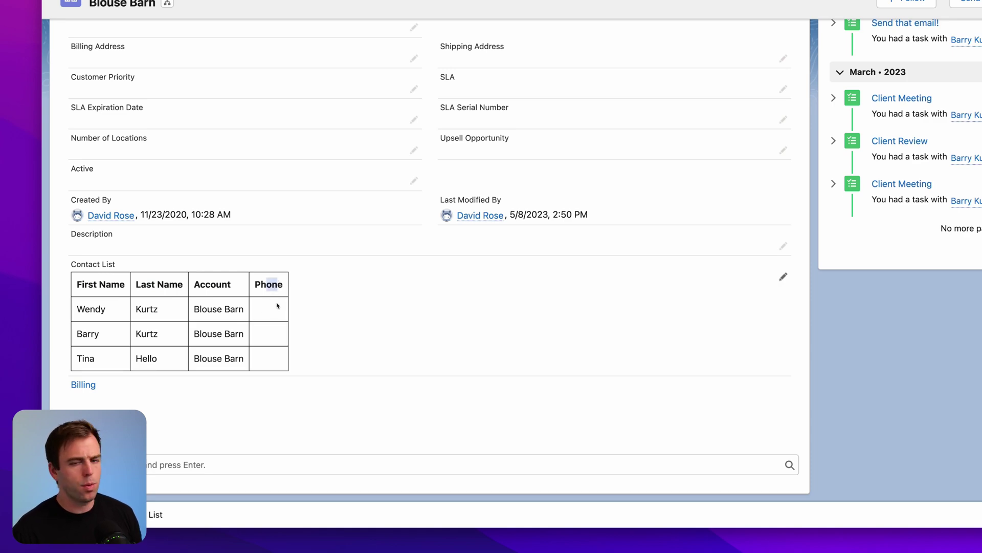
pyautogui.scroll(15, 272, 297)
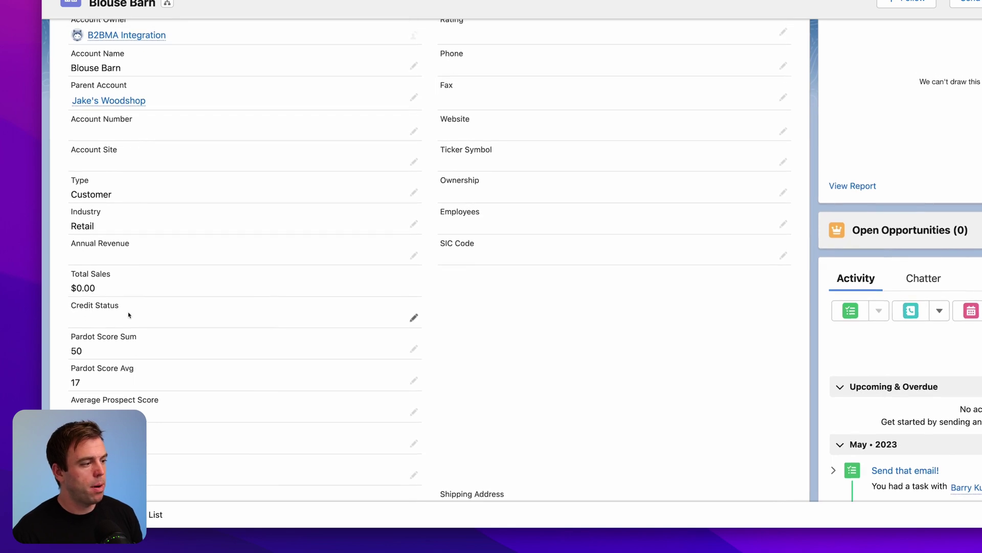
pyautogui.scroll(2, 124, 314)
pyautogui.scroll(-15, 128, 314)
pyautogui.click(169, 24)
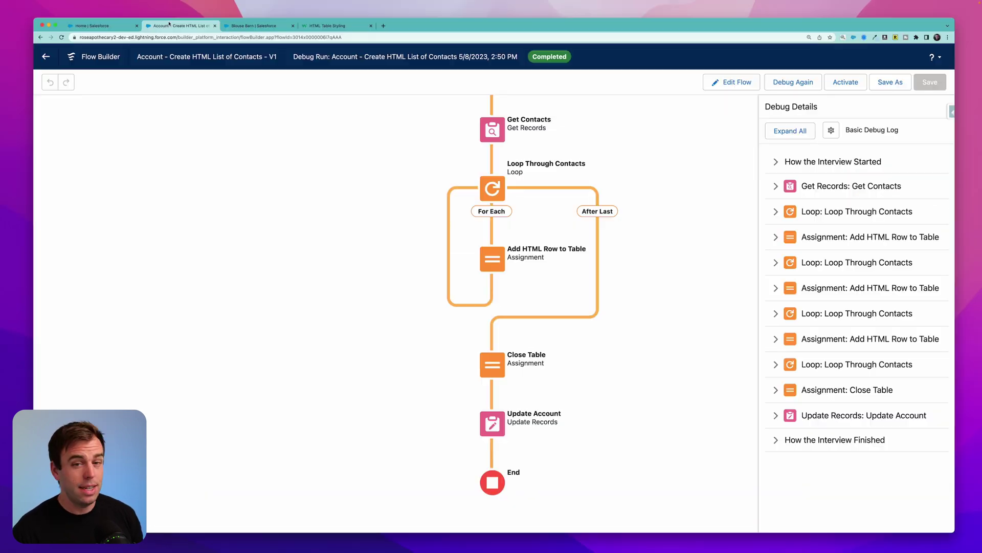
pyautogui.click(724, 83)
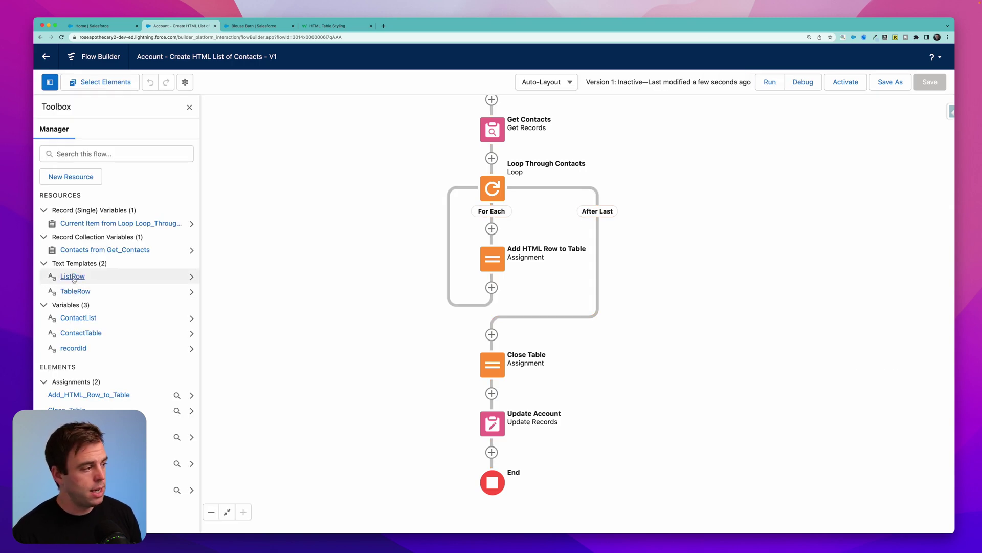
# Step: Rename the Phone header to 'Pardot Score' in the ContactTable variable's default value
pyautogui.click(78, 333)
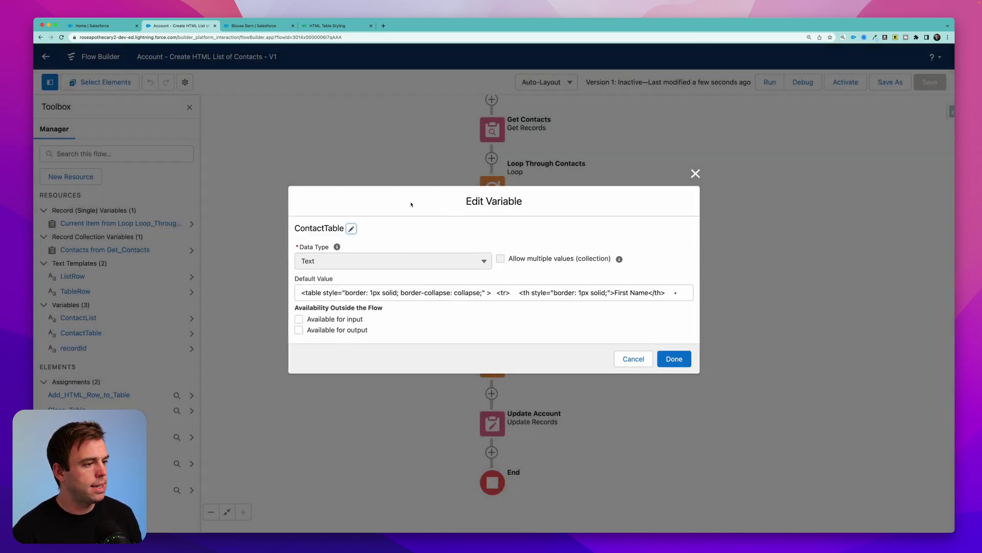
pyautogui.moveTo(512, 292); pyautogui.dragTo(743, 296)
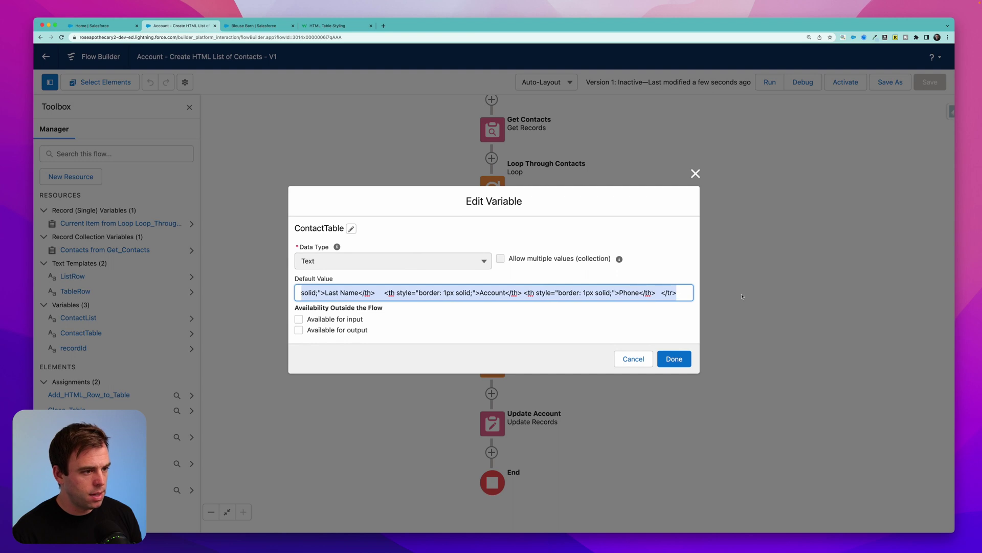
pyautogui.doubleClick(627, 294)
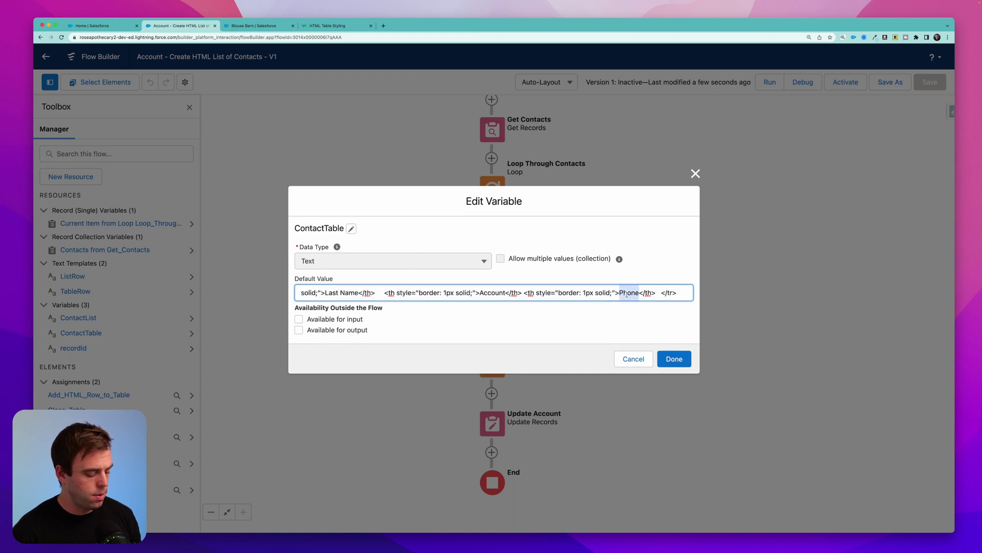
pyautogui.write('Pardot Score')
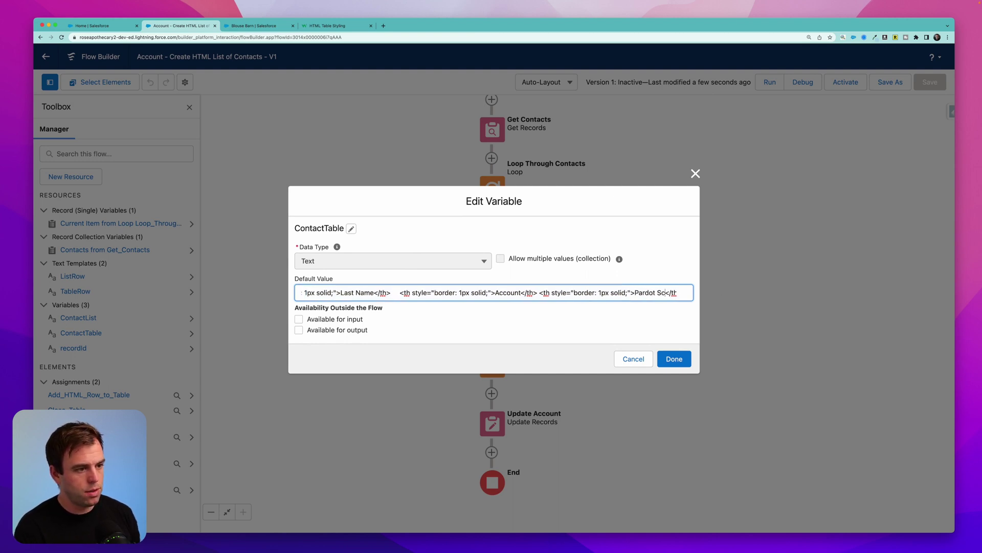
pyautogui.click(674, 359)
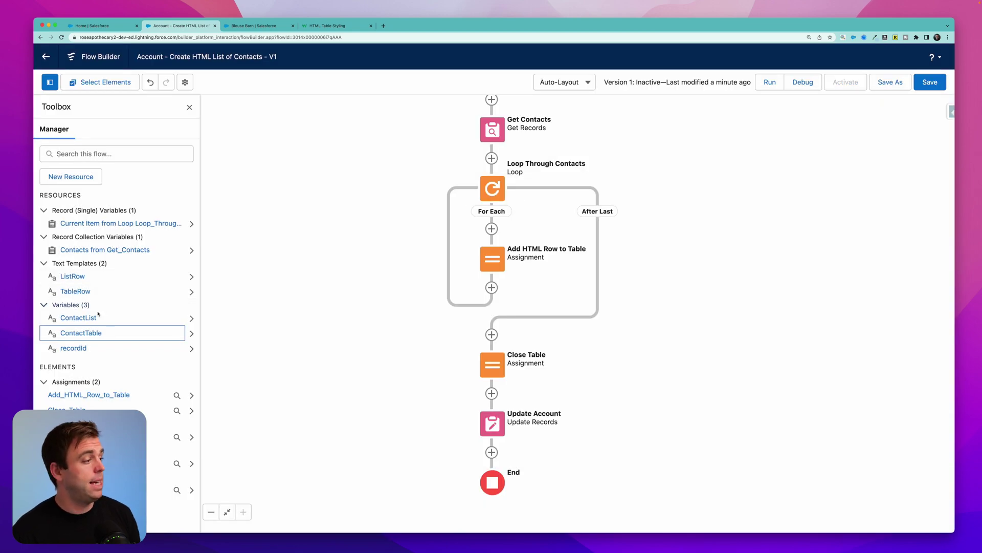
# Step: Replace TableRow's Phone merge field with the contact's pi__score__c field and save the flow
pyautogui.click(81, 294)
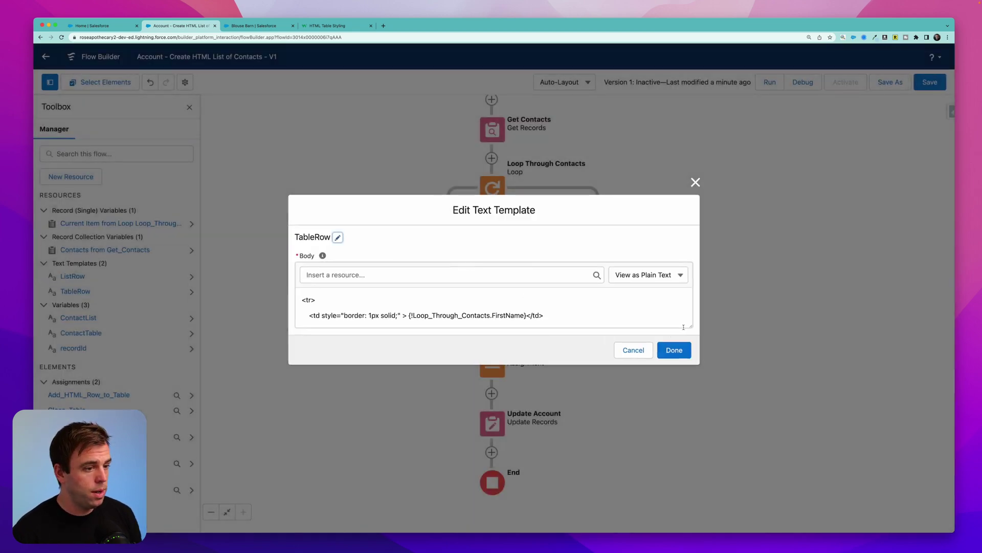
pyautogui.moveTo(689, 330); pyautogui.dragTo(693, 427)
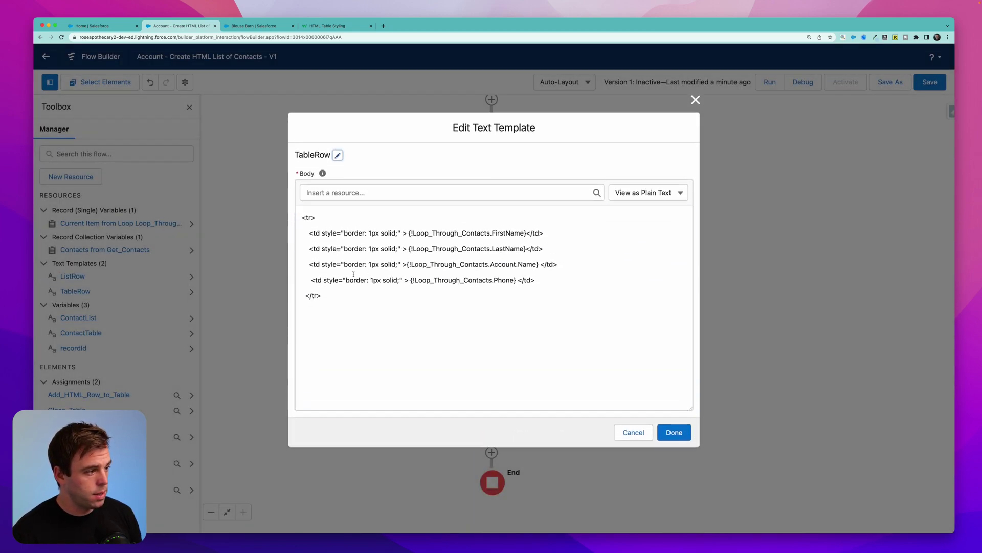
pyautogui.moveTo(411, 279); pyautogui.dragTo(515, 280)
pyautogui.press('BackSpace')
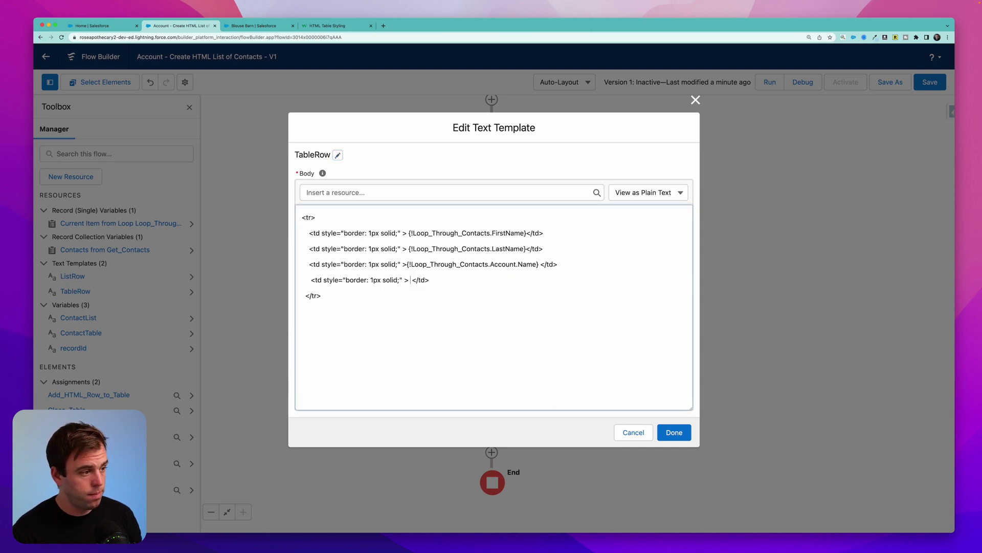
pyautogui.click(440, 197)
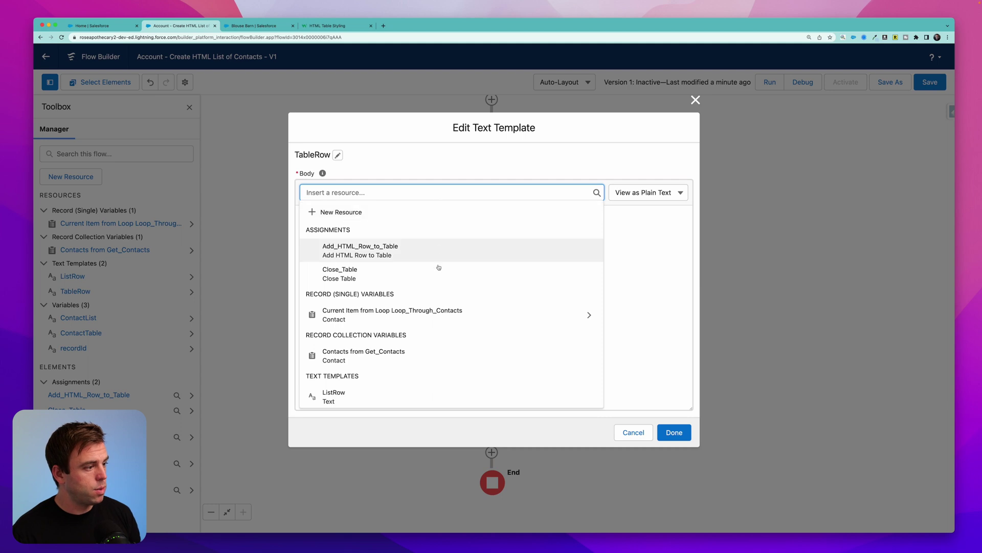
pyautogui.click(421, 310)
pyautogui.scroll(-1, 421, 286)
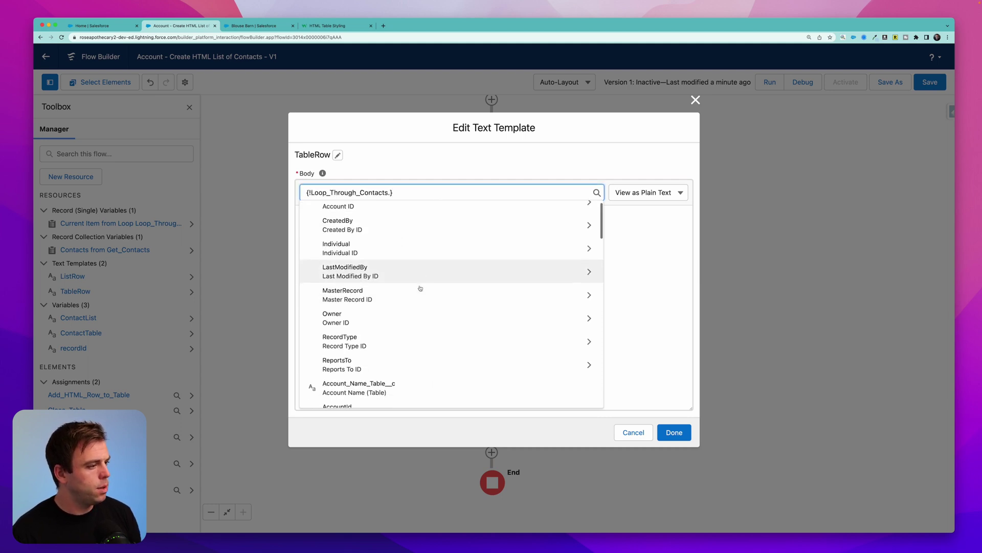
pyautogui.write('score')
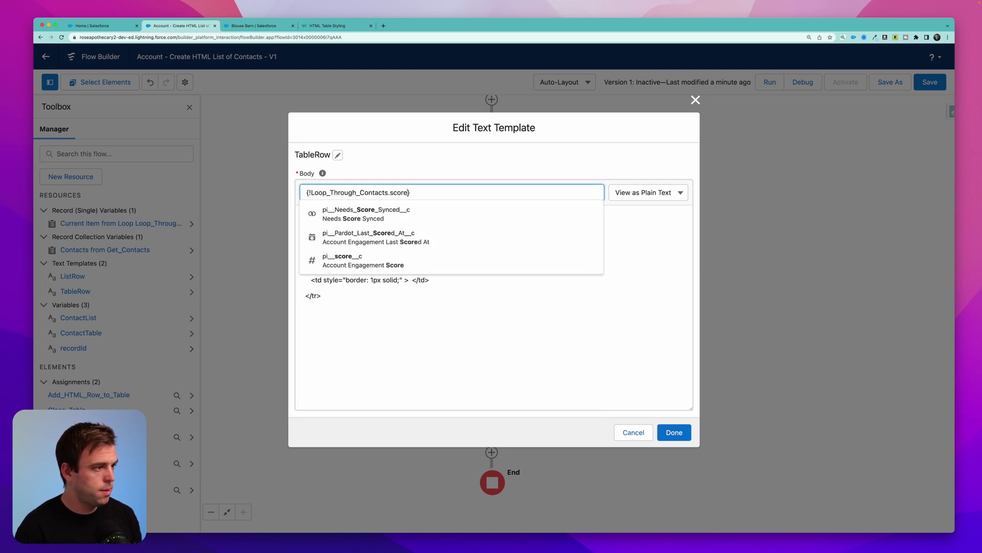
pyautogui.click(345, 261)
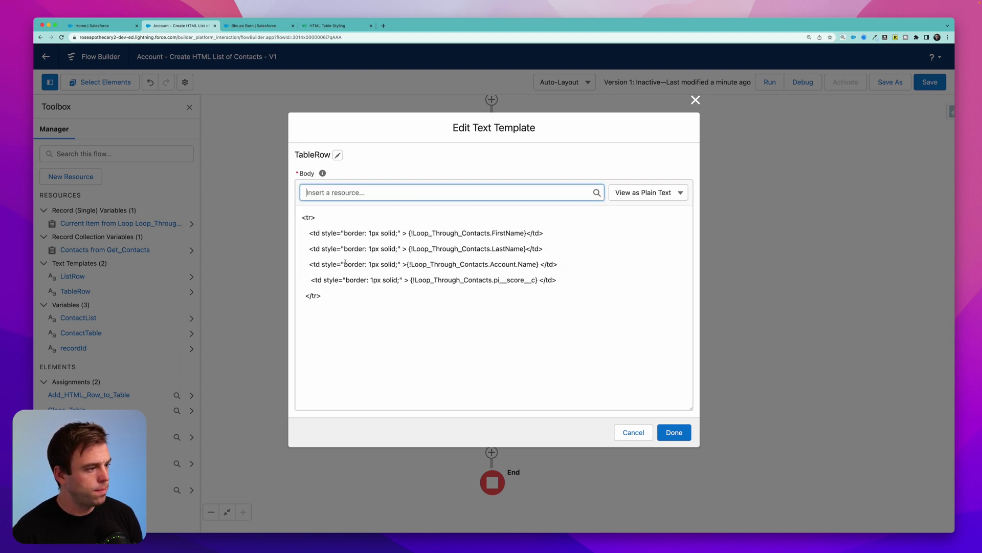
pyautogui.click(673, 433)
pyautogui.click(927, 83)
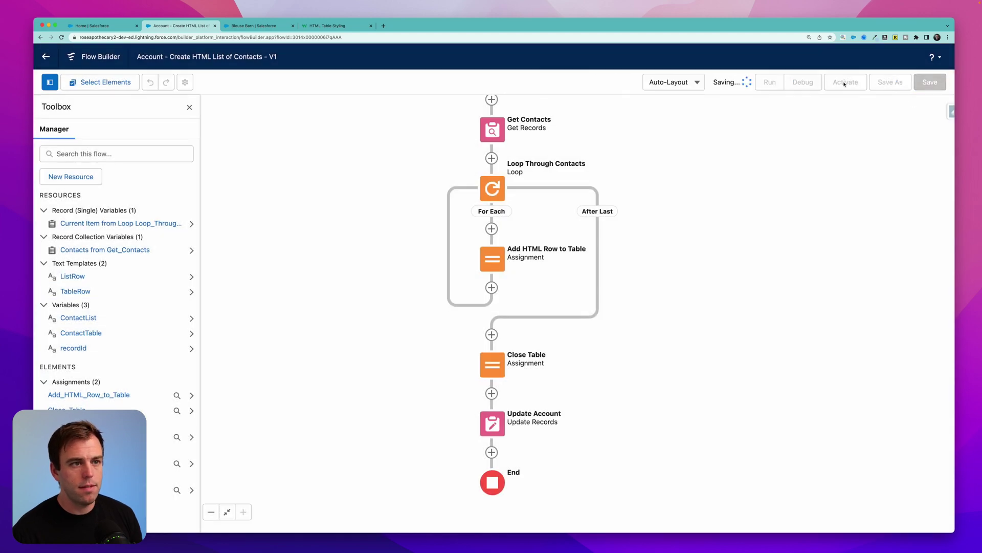
# Step: Debug-run the saved flow for Blouse Barn and check the first contact's Pardot Score of 50
pyautogui.click(803, 83)
pyautogui.click(412, 344)
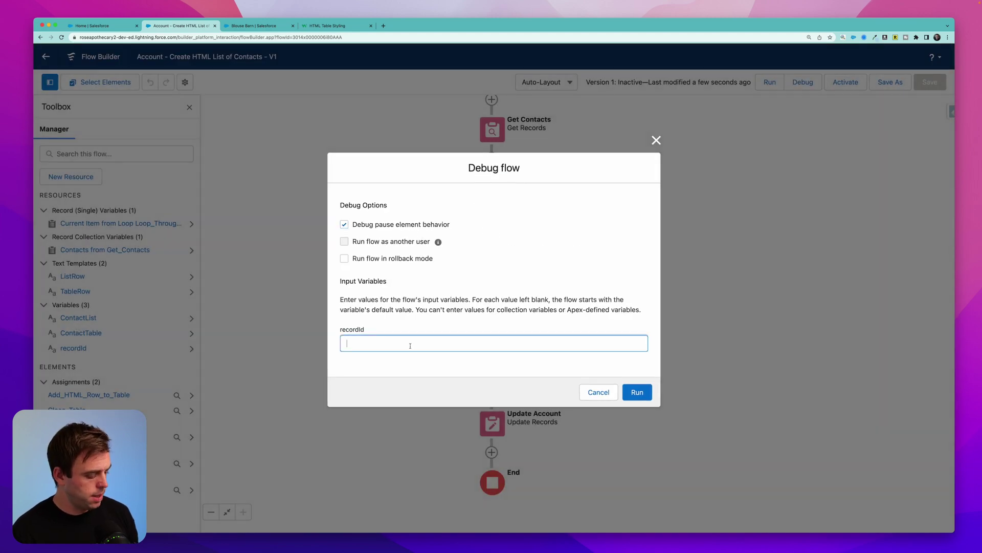
pyautogui.write('0014x000004mobTAAQ')
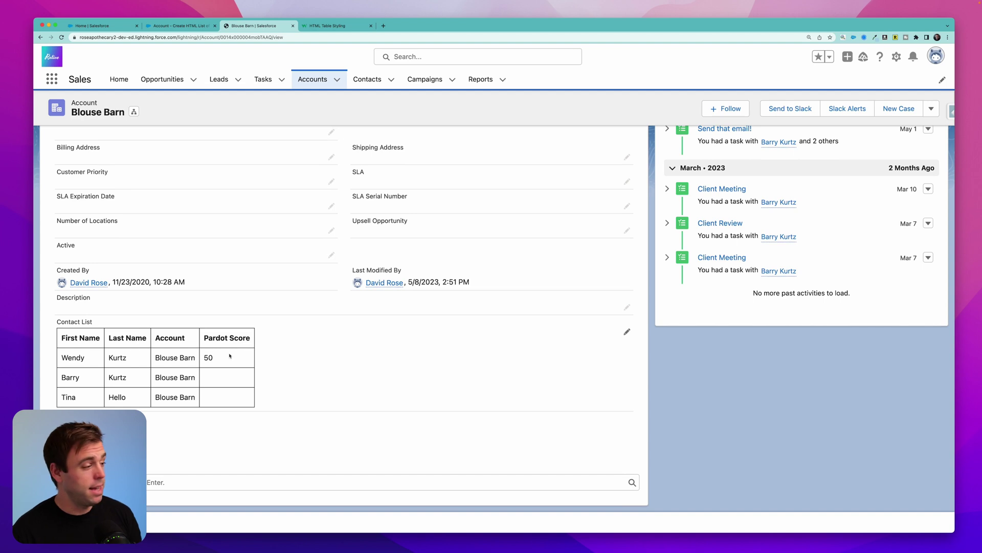
pyautogui.doubleClick(212, 359)
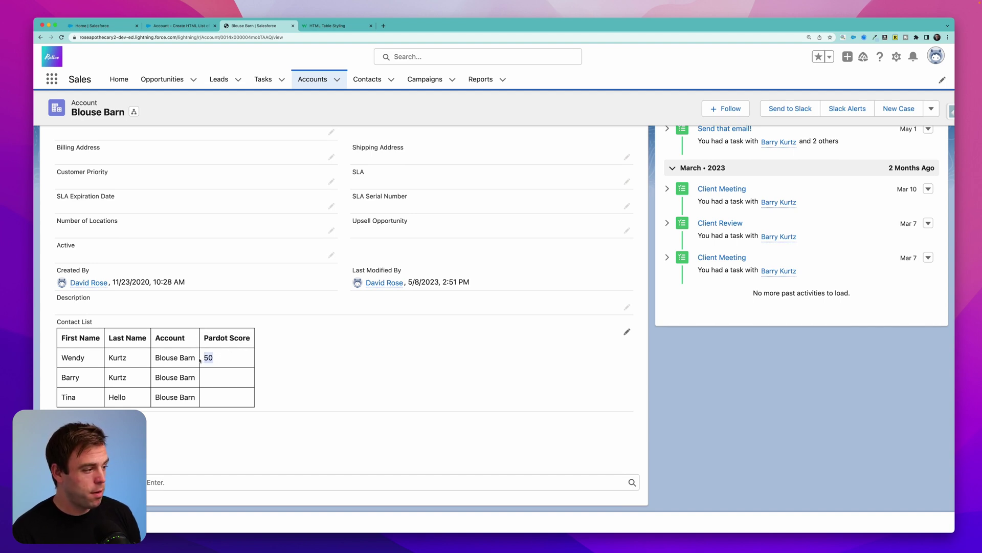
pyautogui.click(222, 363)
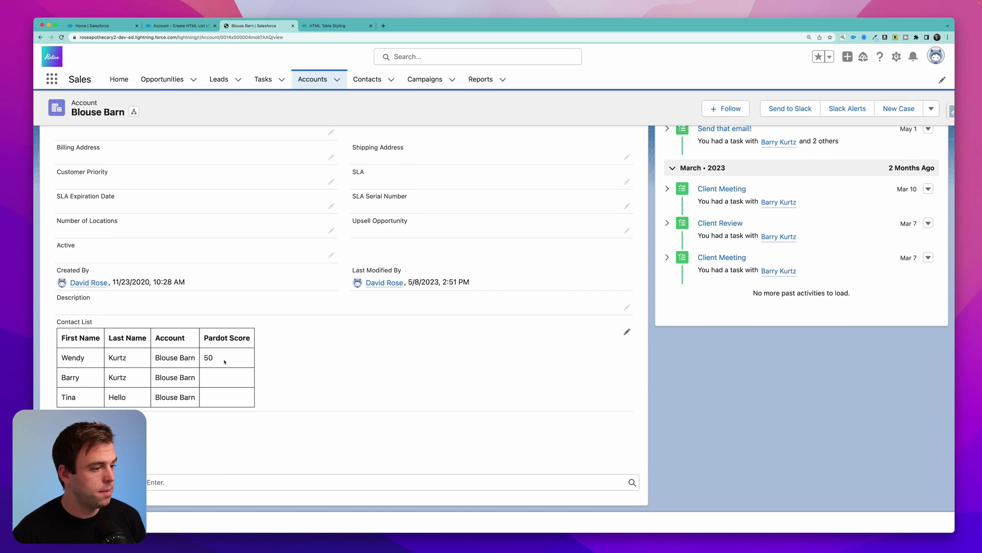
pyautogui.scroll(-1, 742, 404)
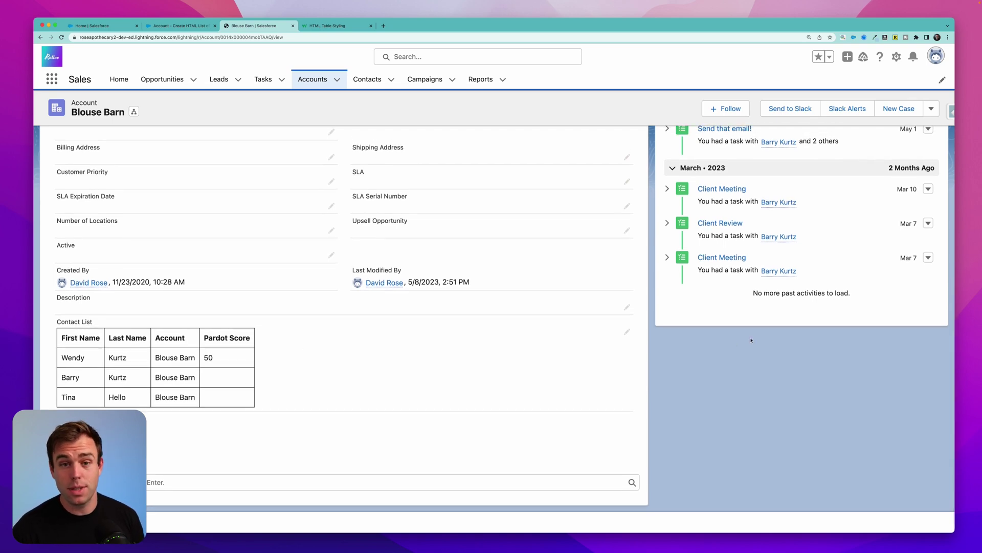
pyautogui.scroll(5, 763, 328)
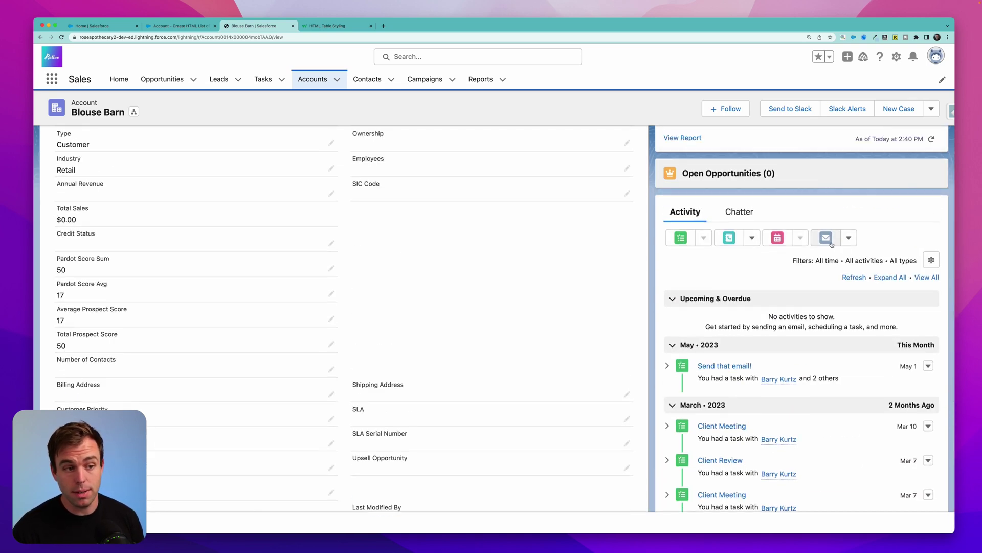
# Step: Compose an email from Blouse Barn containing the {{{Account.Contact_List__c}}} merge field
pyautogui.click(826, 239)
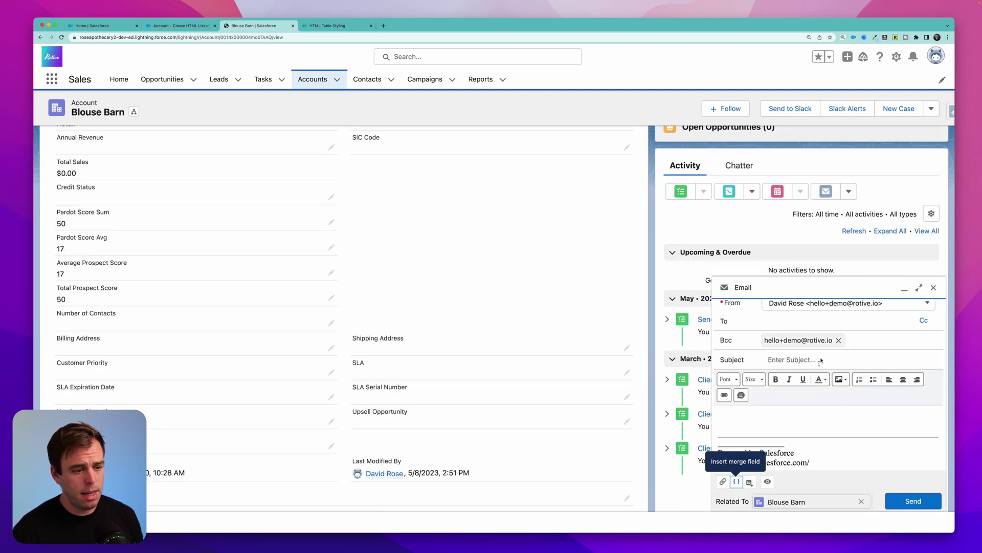
pyautogui.click(735, 482)
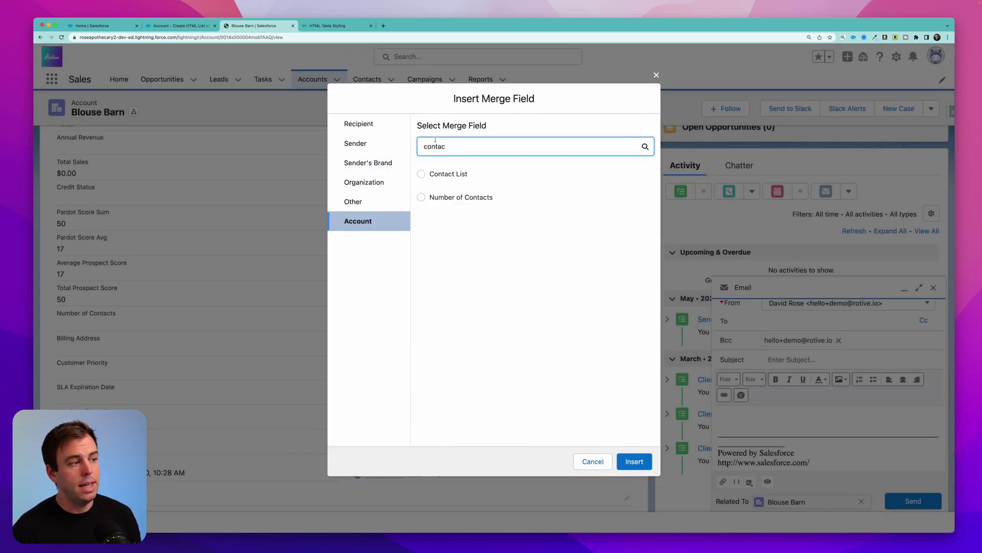
pyautogui.click(639, 462)
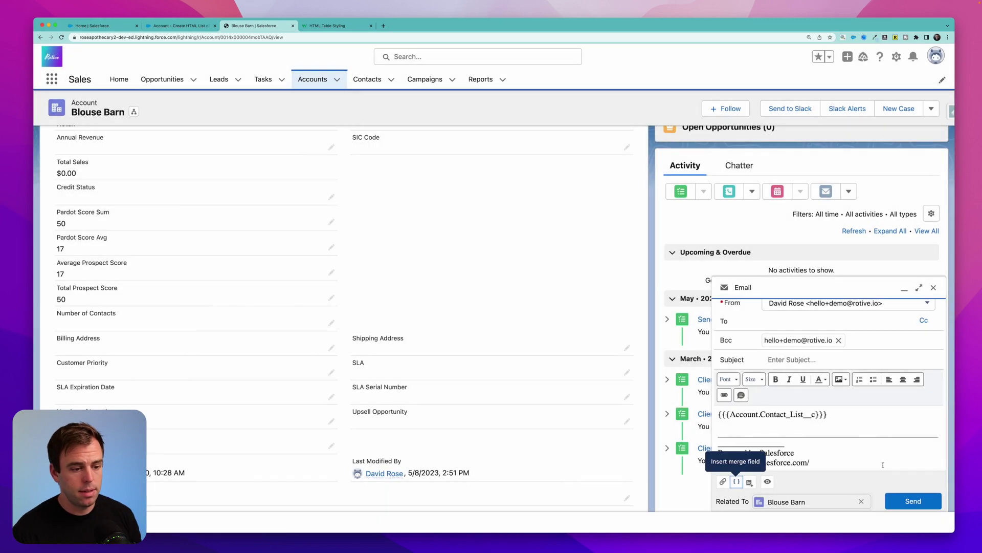
pyautogui.click(767, 481)
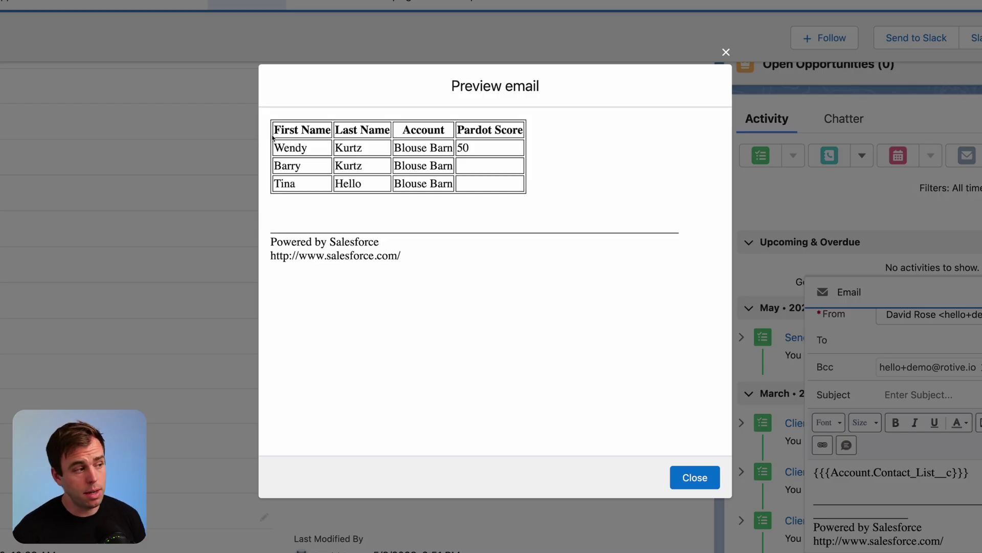
# Step: Inspect the previewed table of three contacts with a Pardot Score of 50
pyautogui.moveTo(276, 137); pyautogui.dragTo(377, 169)
pyautogui.click(478, 189)
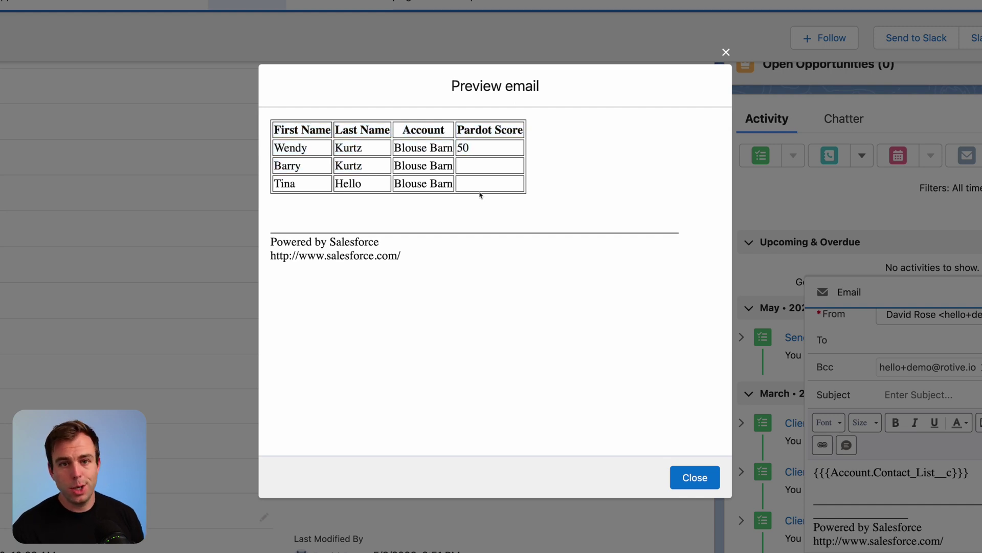